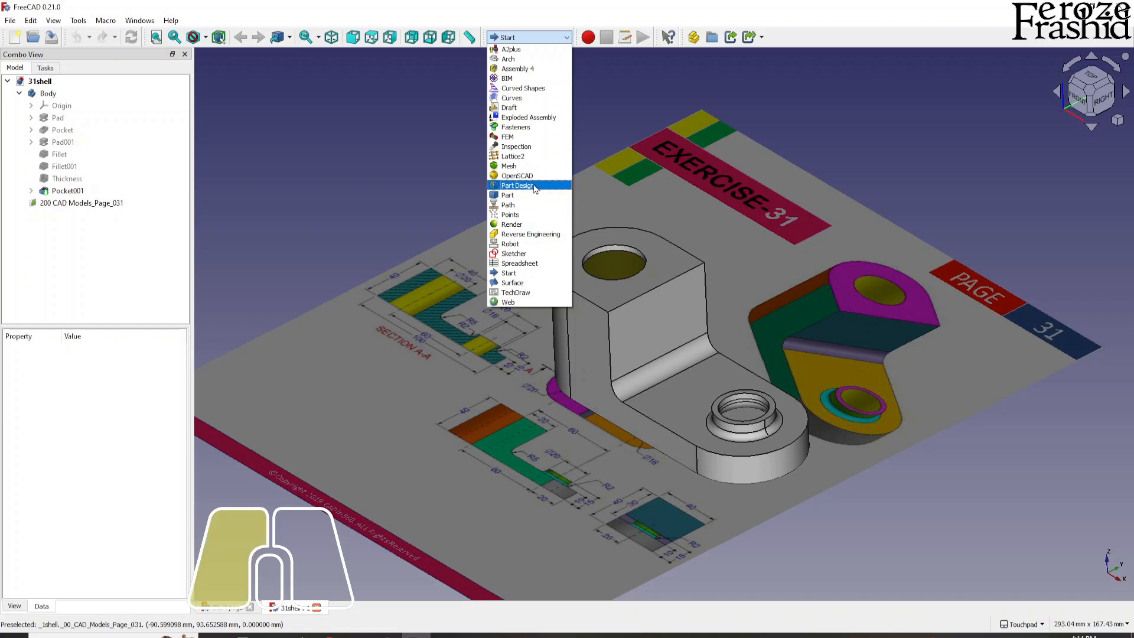
Switch to the Part Design workbench and hide the exercise reference image under the part
left_click(51, 131)
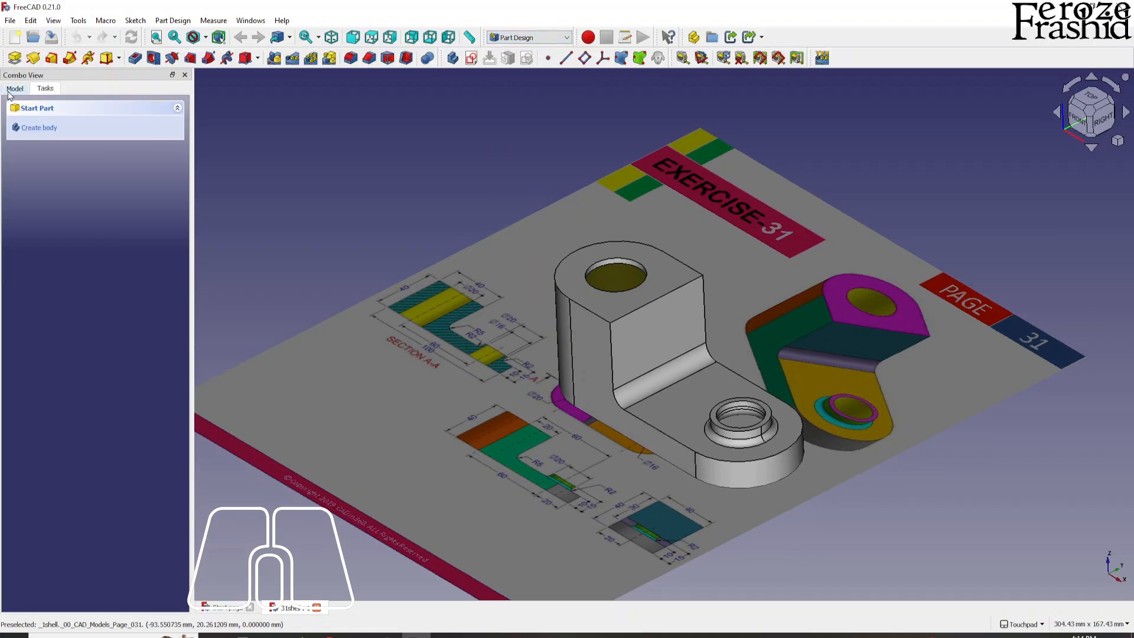
left_click(466, 383)
key("space")
Examine the bracket's hollow underside, its upper faces and the raised collar around the small hole
left_click_drag(613, 387, 620, 208, "alt")
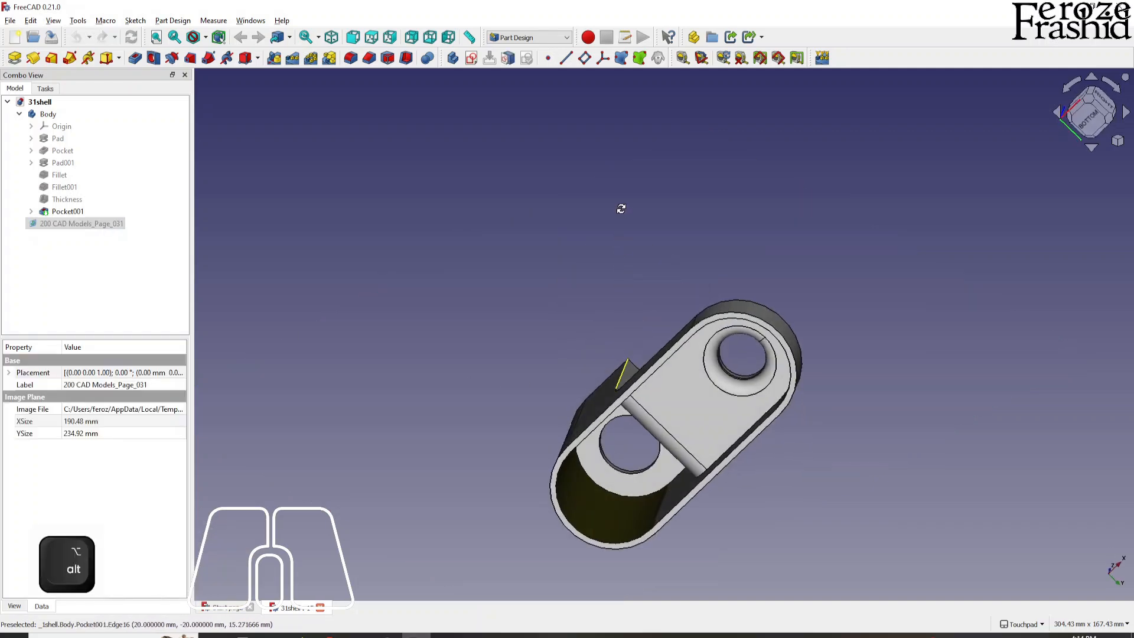
scroll(613, 435, "up", 3)
scroll(680, 388, "down", 3)
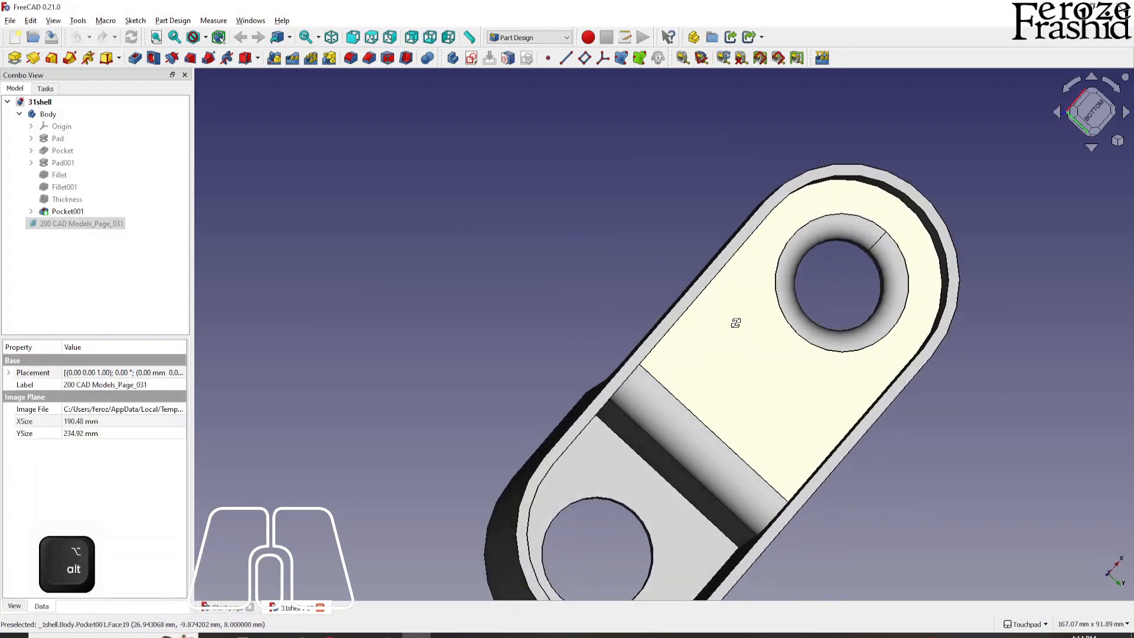
left_click_drag(758, 301, 749, 447, "alt")
scroll(692, 283, "down", 1)
left_click_drag(702, 168, 671, 173, "alt")
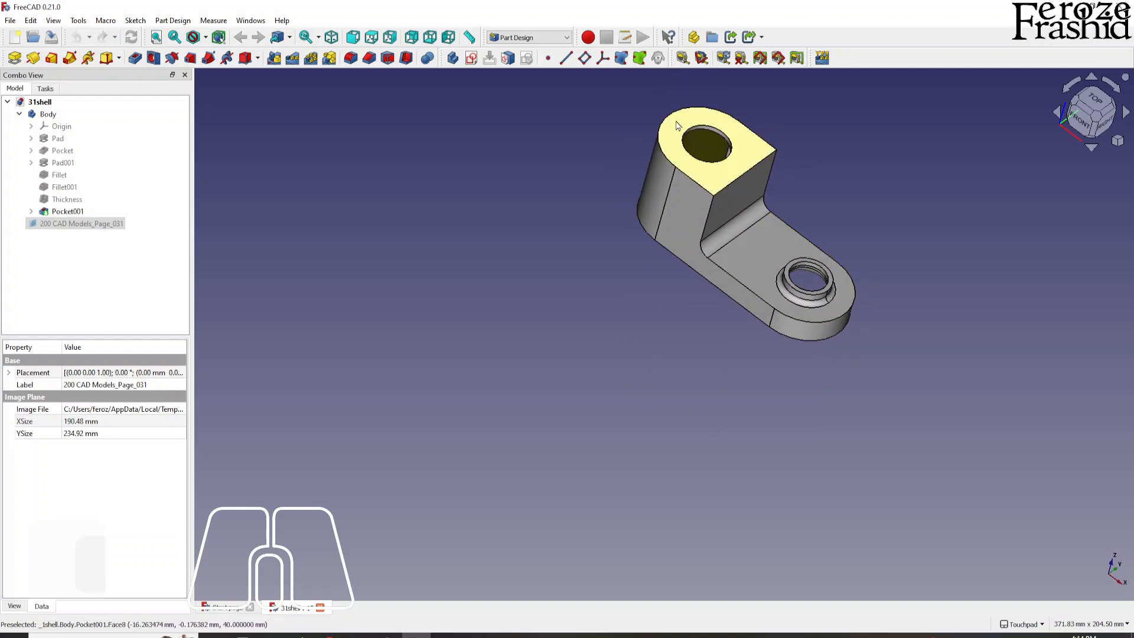
scroll(807, 262, "up", 2)
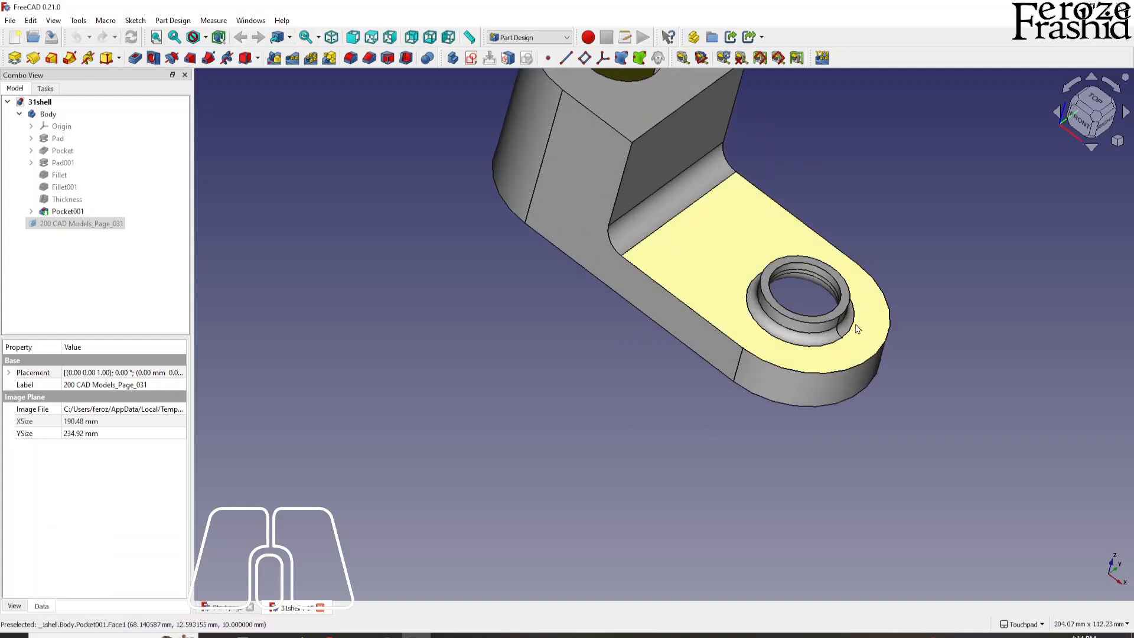
scroll(773, 331, "down", 2)
scroll(775, 261, "up", 3)
left_click_drag(732, 278, 678, 288, "alt")
Show the exercise reference image again and view it together with the part from the top
left_click(70, 223)
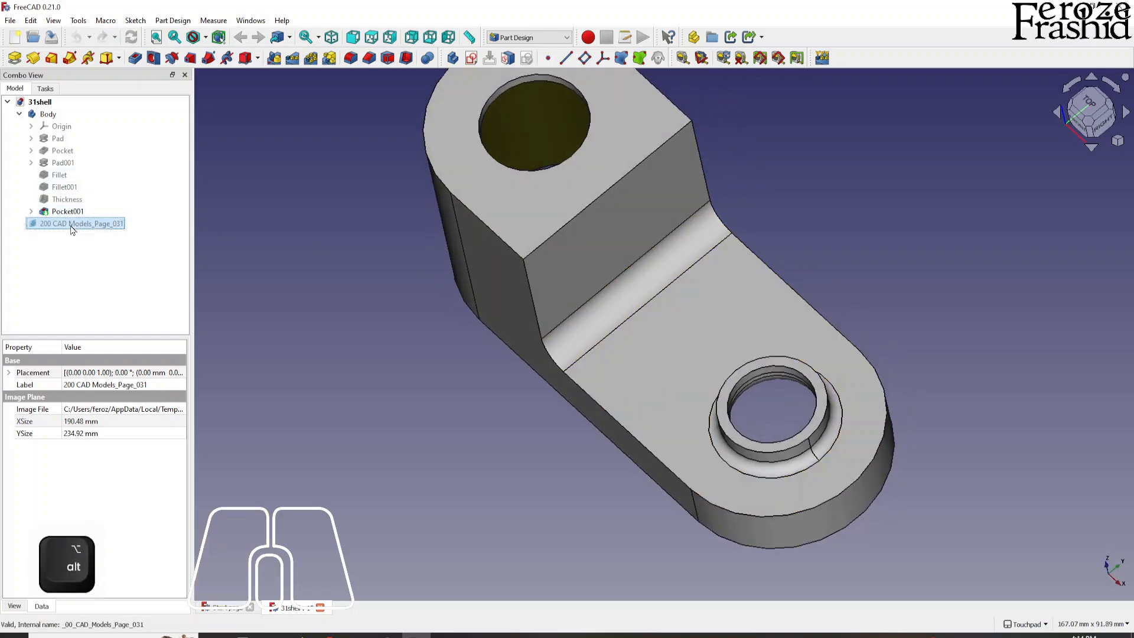
key("space")
left_click_drag(596, 355, 589, 400, "alt")
scroll(589, 400, "down", 3)
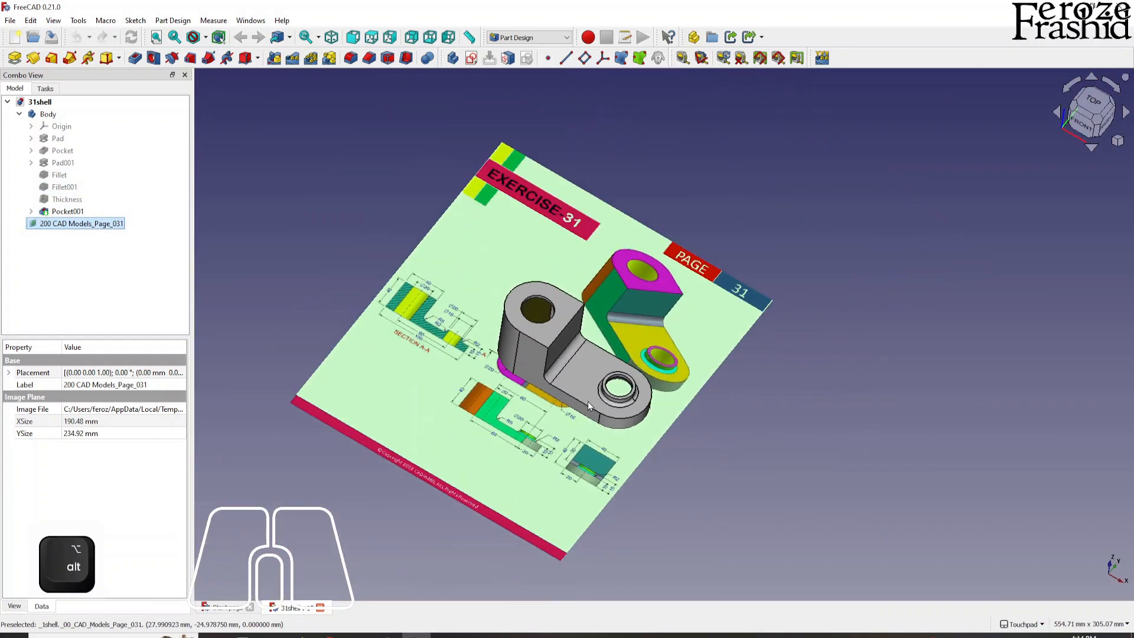
left_click(1093, 102)
scroll(517, 381, "down", 2)
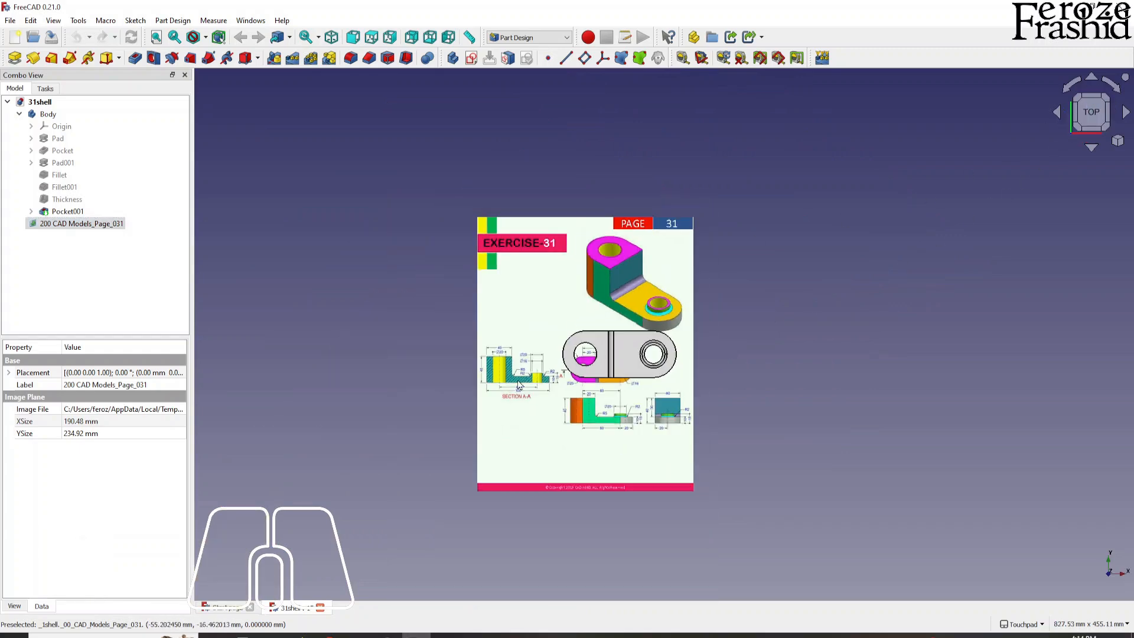
scroll(517, 380, "up", 8)
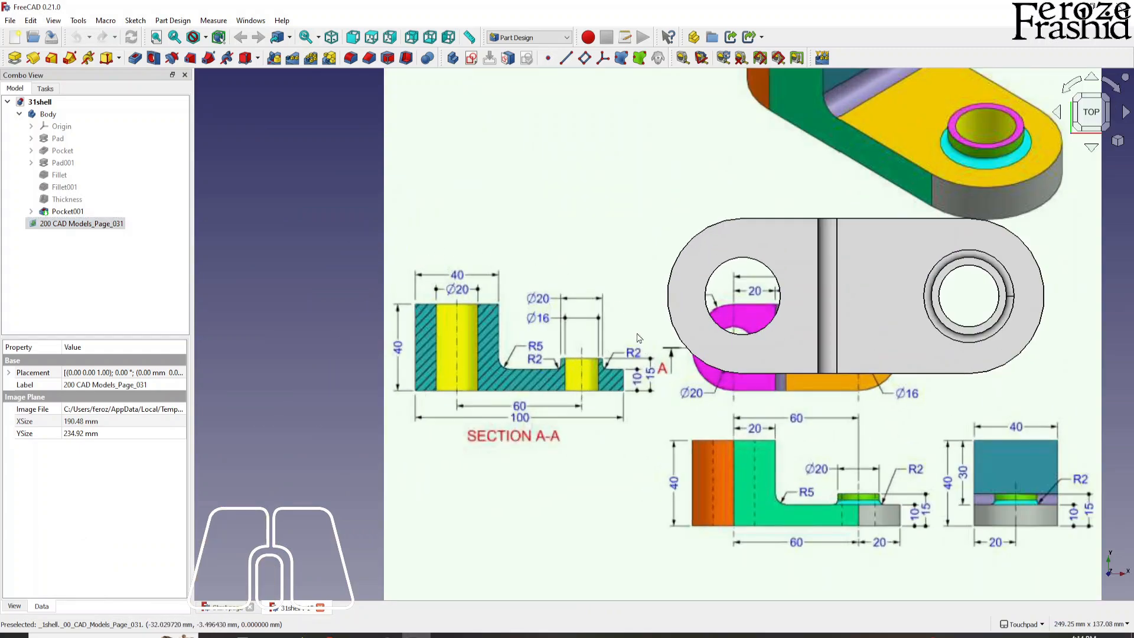
scroll(486, 473, "down", 1)
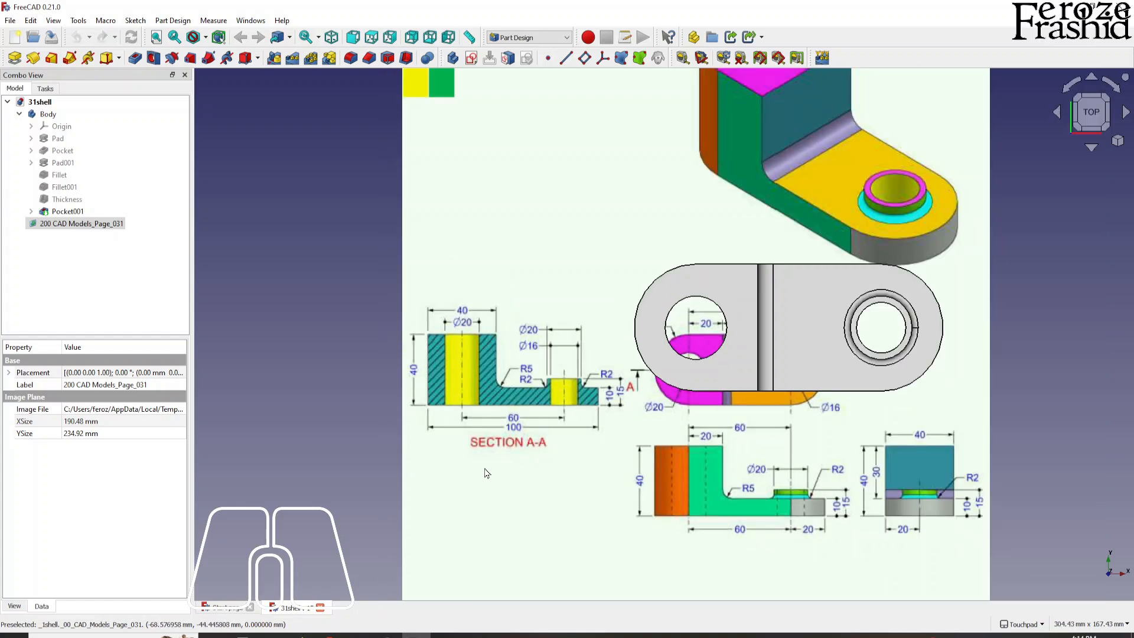
scroll(484, 466, "down", 1)
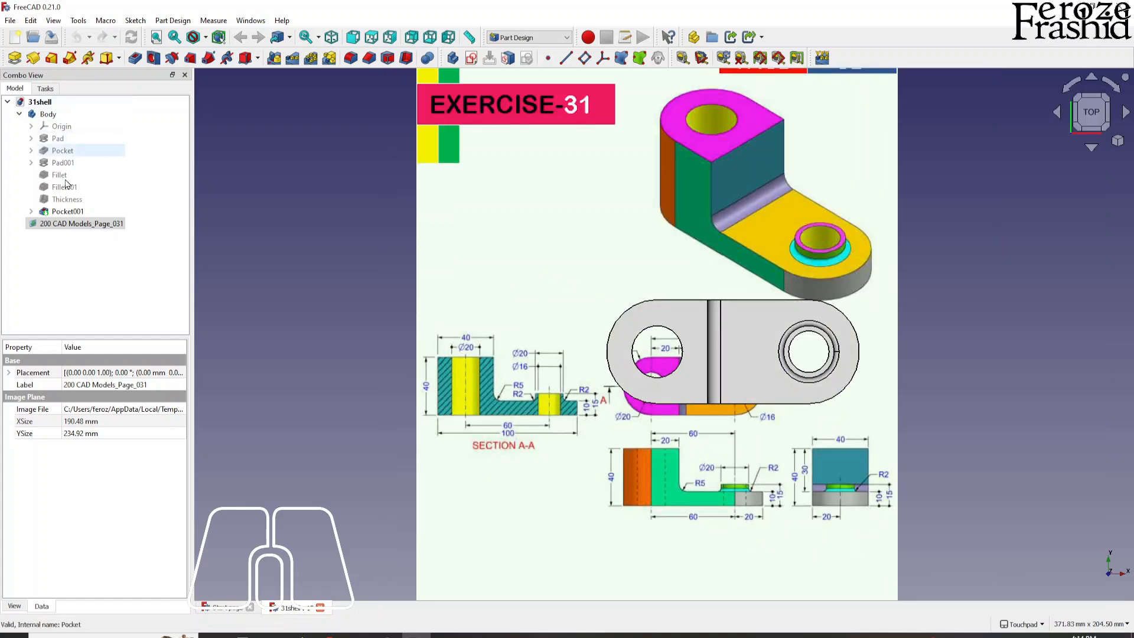
Transform the reference image along the X axis to -68 mm, away from the part
right_click(70, 225)
left_click(98, 241)
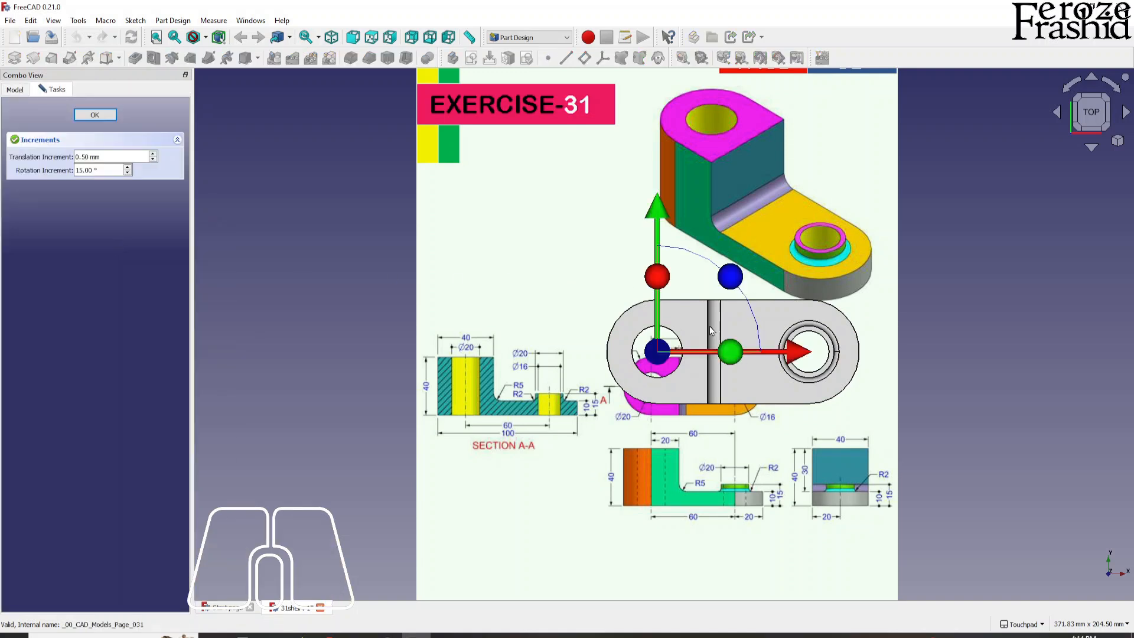
left_click_drag(793, 354, 596, 336)
left_click(95, 115)
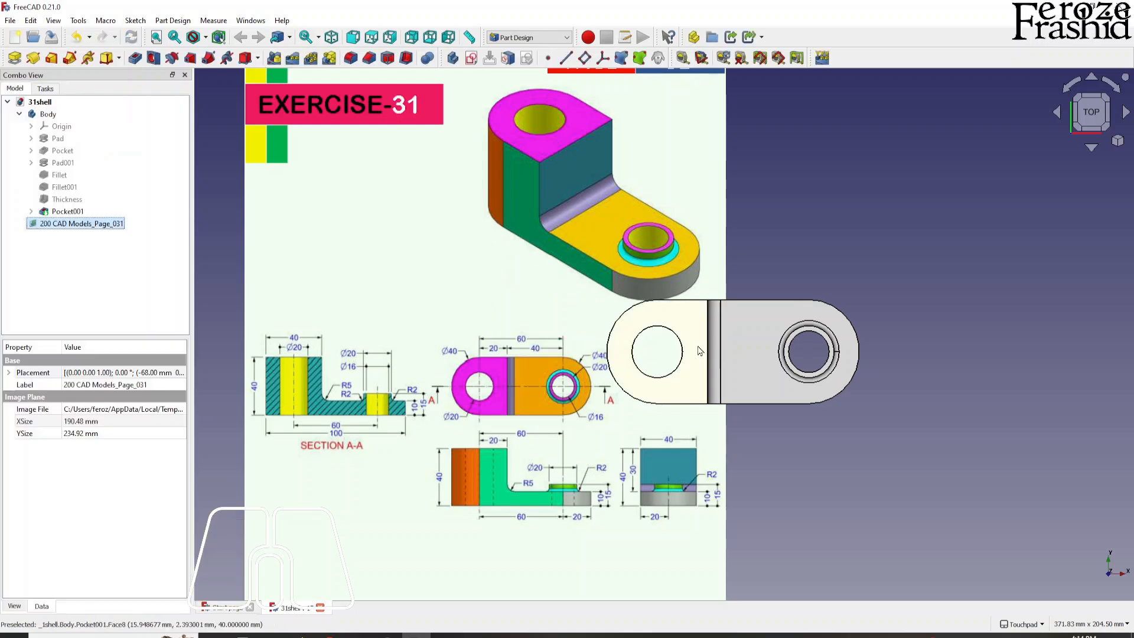
Examine the exercise sheet's section A-A, its dimensioned orthographic views and the pictorial view
left_click_drag(706, 384, 853, 351, "shift")
scroll(729, 369, "up", 3)
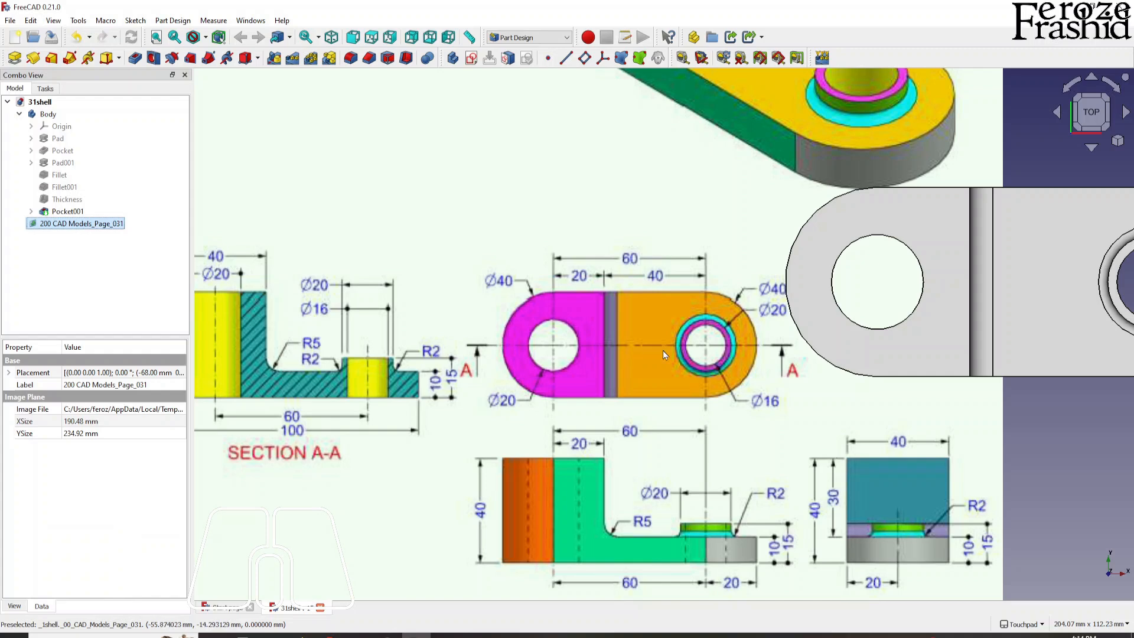
scroll(726, 354, "down", 2)
scroll(659, 346, "down", 1)
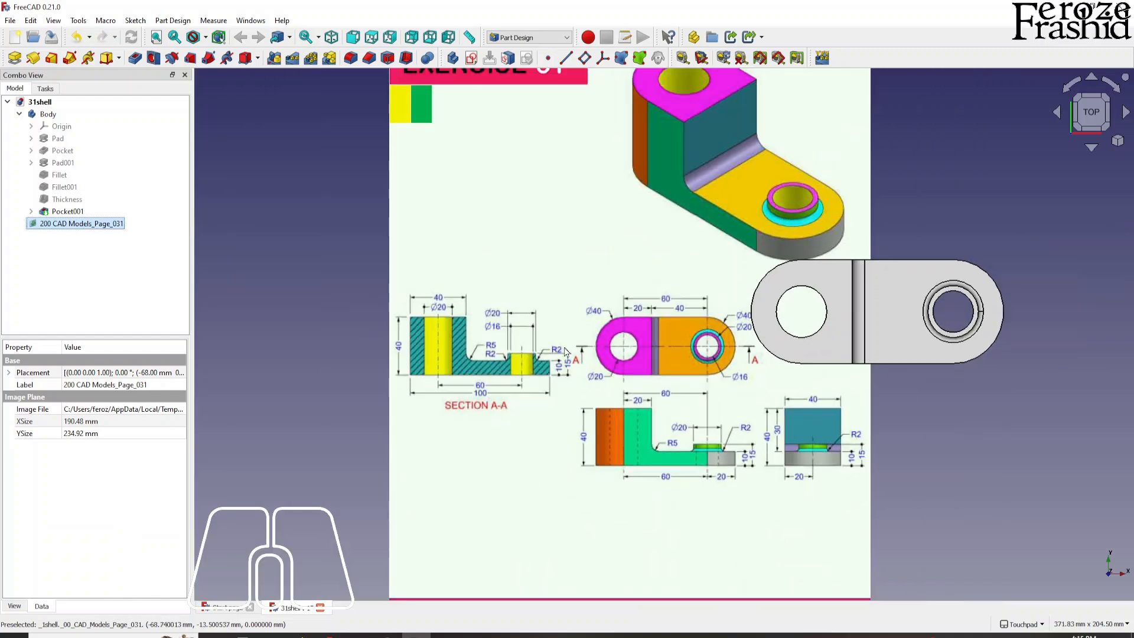
scroll(416, 356, "up", 2)
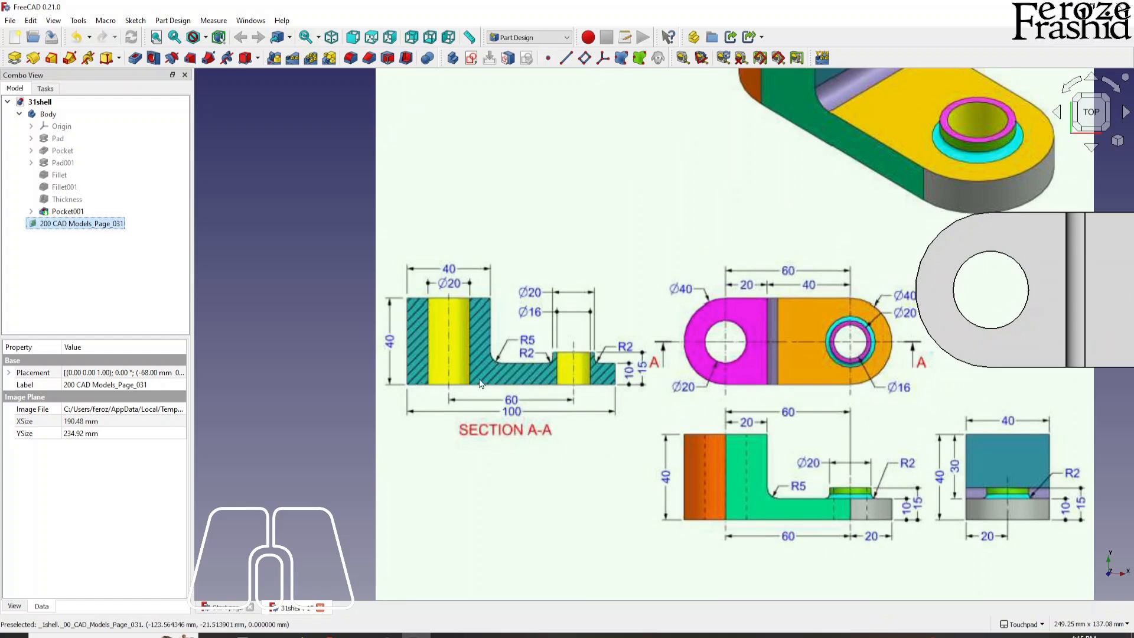
scroll(452, 385, "down", 2)
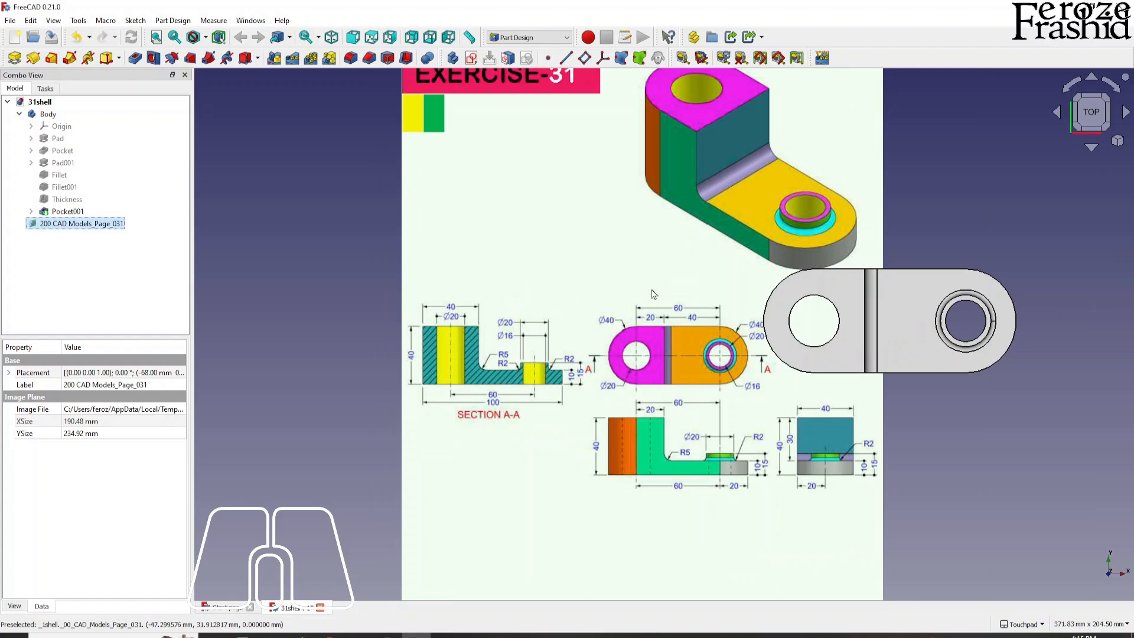
scroll(654, 294, "down", 2)
scroll(705, 188, "up", 4)
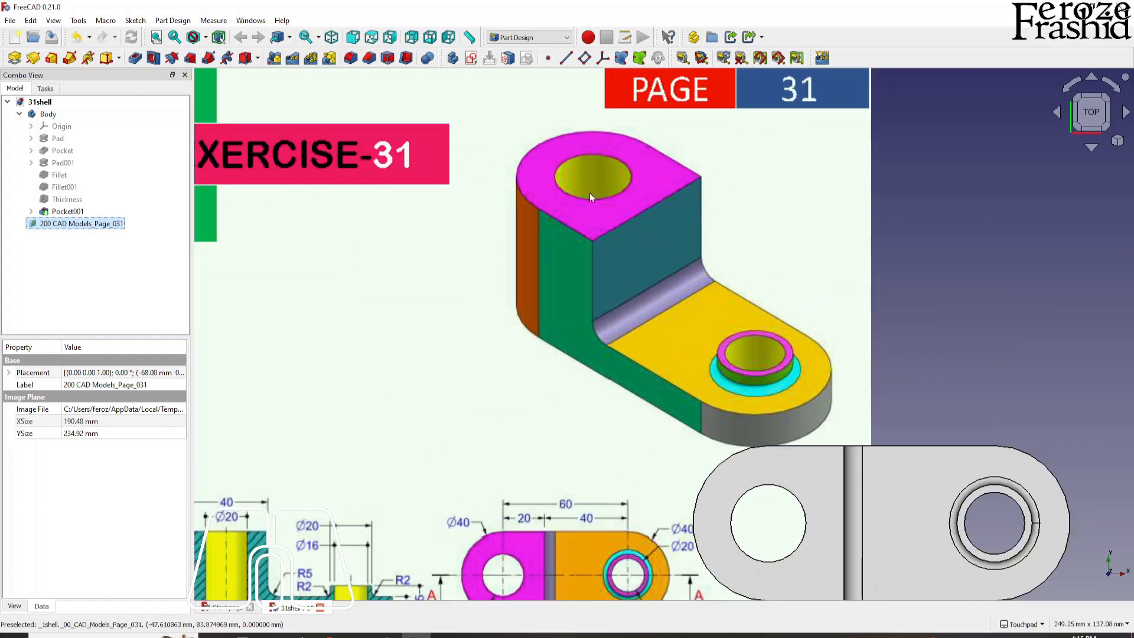
scroll(671, 245, "down", 1)
scroll(690, 285, "down", 2)
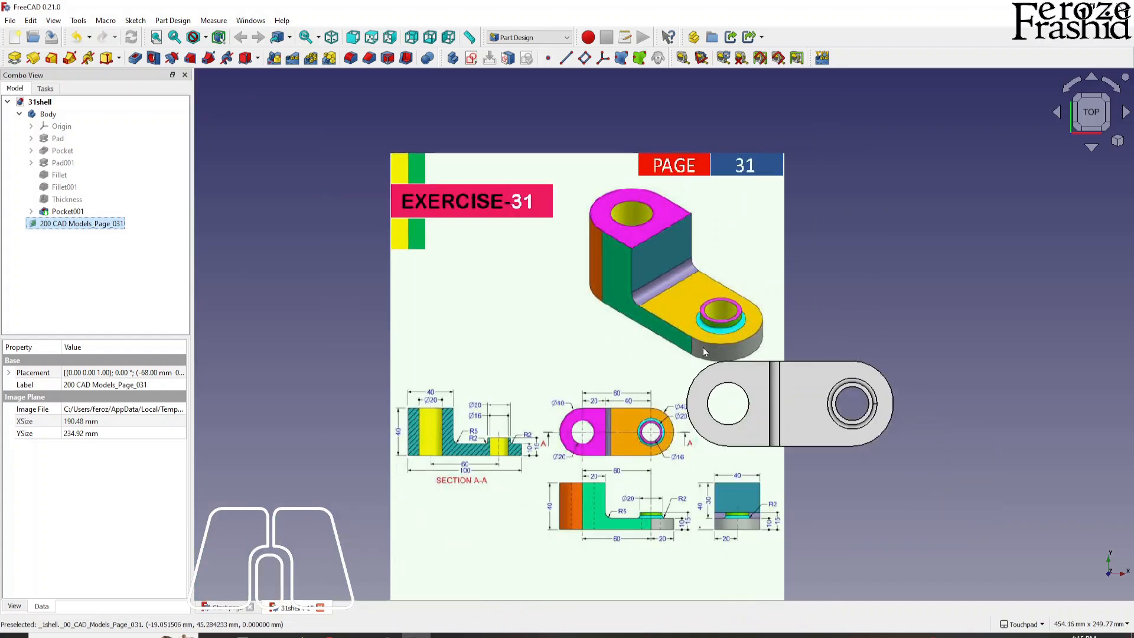
Compare the shelled part with the exercise sheet from below, from the top and at an angle
key("alt")
key("alt")
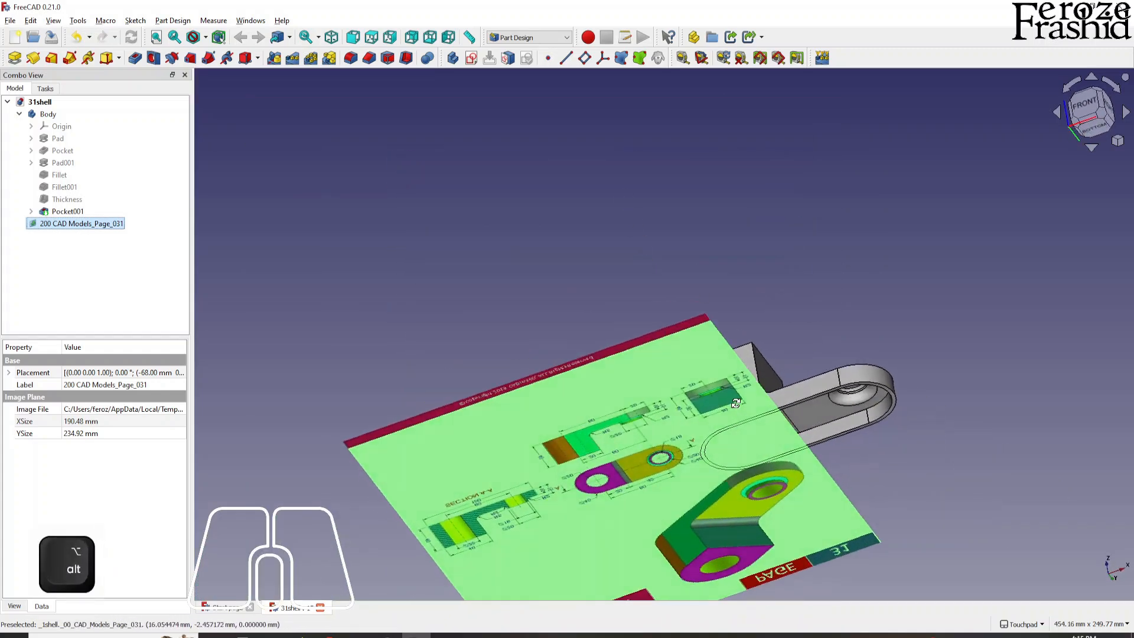
key("alt")
scroll(749, 476, "down", 3)
key("alt")
scroll(642, 364, "up", 1)
scroll(643, 363, "up", 3)
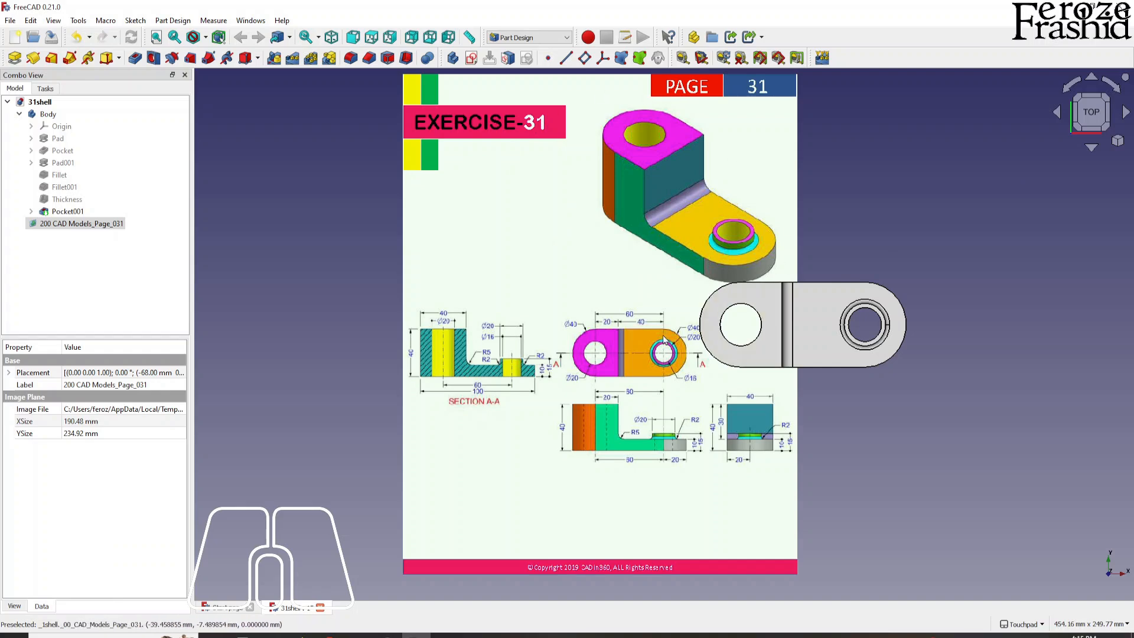
key("alt")
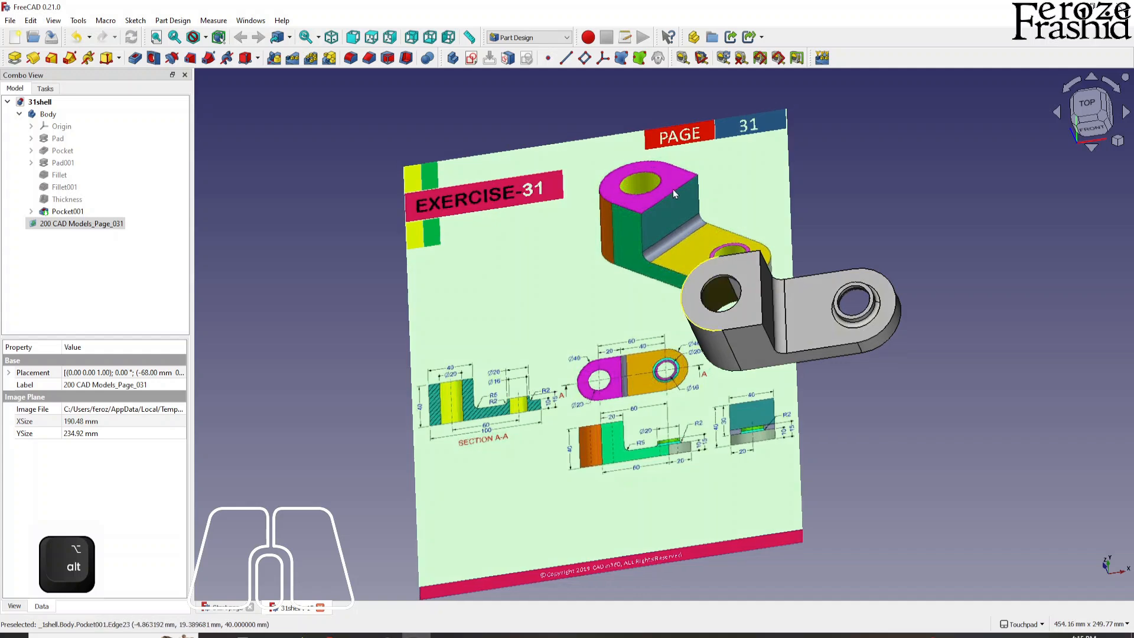
Switch to the TechDraw workbench and hide the exercise reference image, leaving only the part in view
left_click(528, 37)
left_click(516, 292)
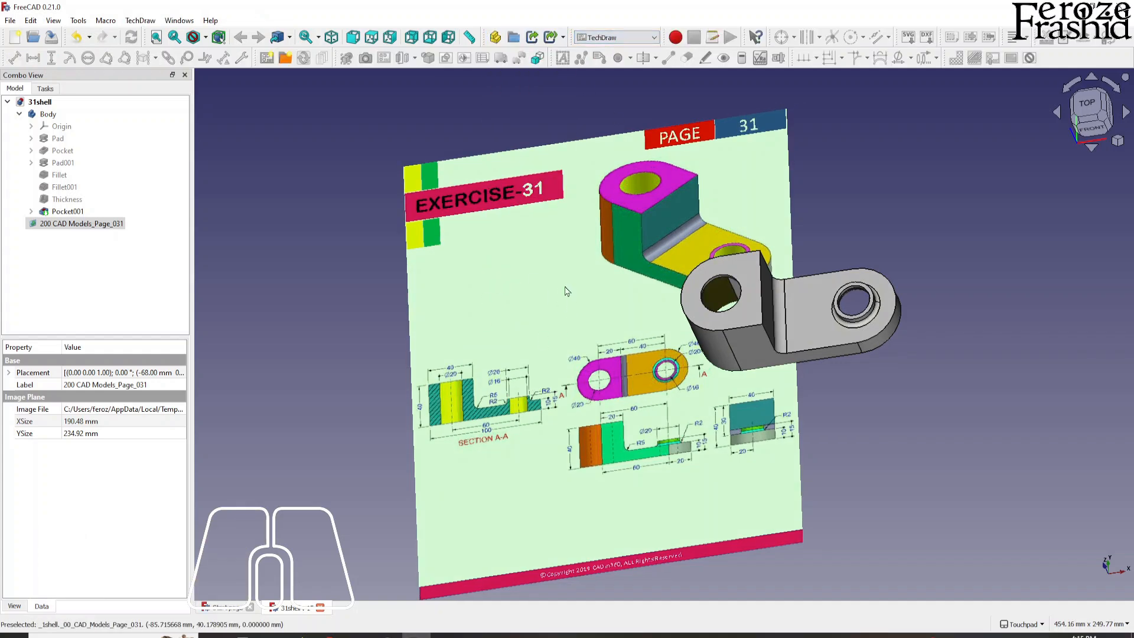
left_click(81, 226)
key("space")
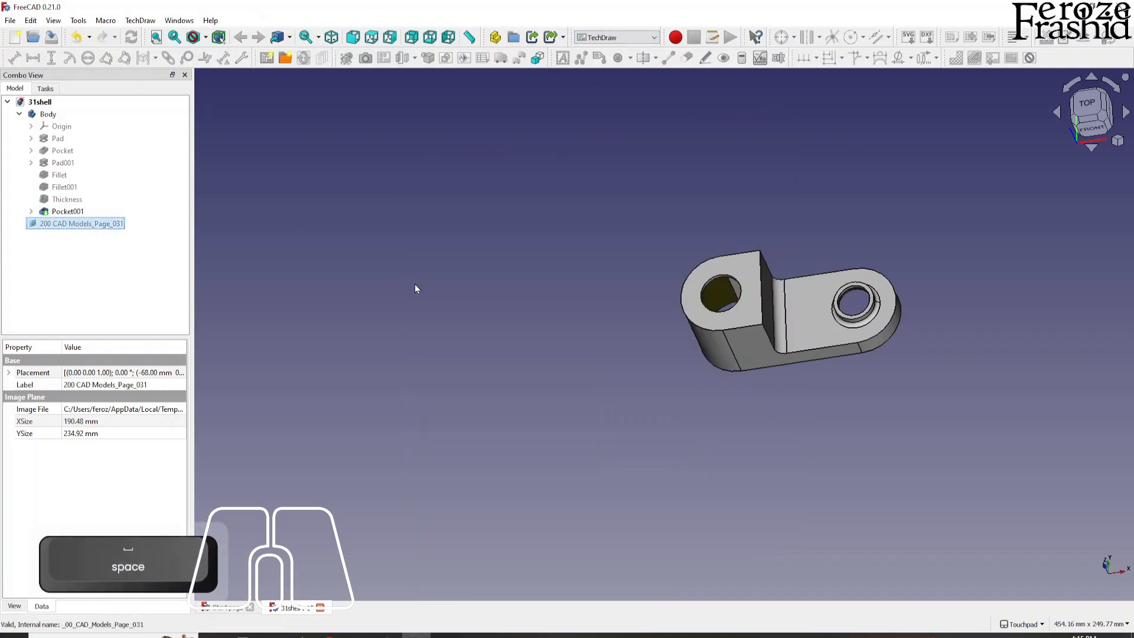
left_click(524, 240)
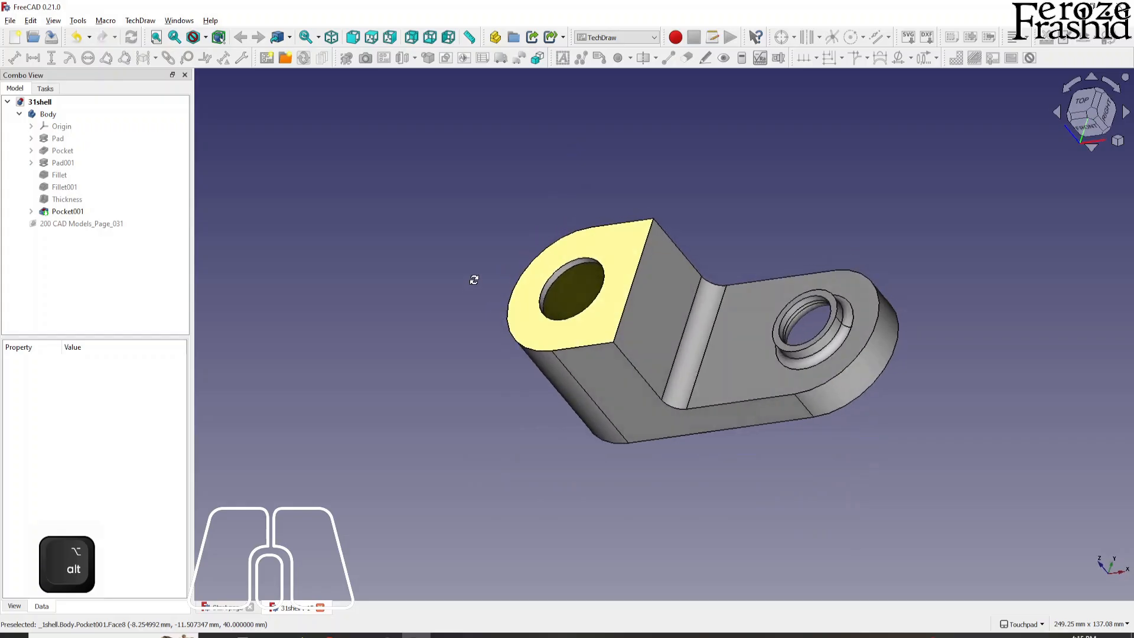
left_click_drag(474, 279, 524, 256, "alt")
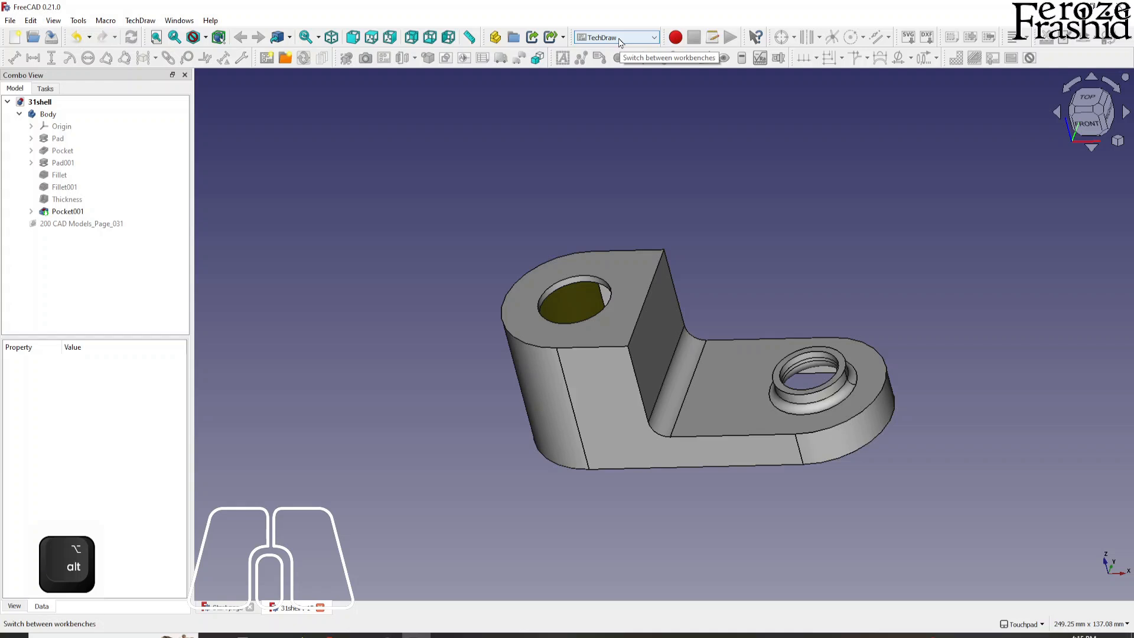
Insert a new drawing page based on the default template and bring the whole sheet into view
left_click(268, 62)
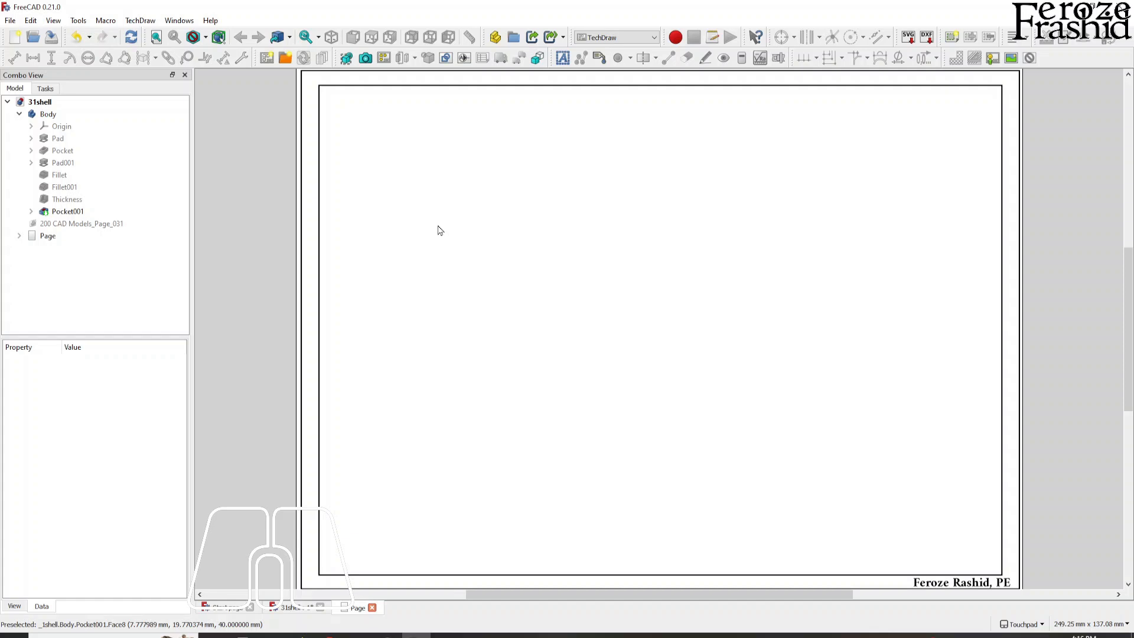
scroll(355, 346, "down", 2)
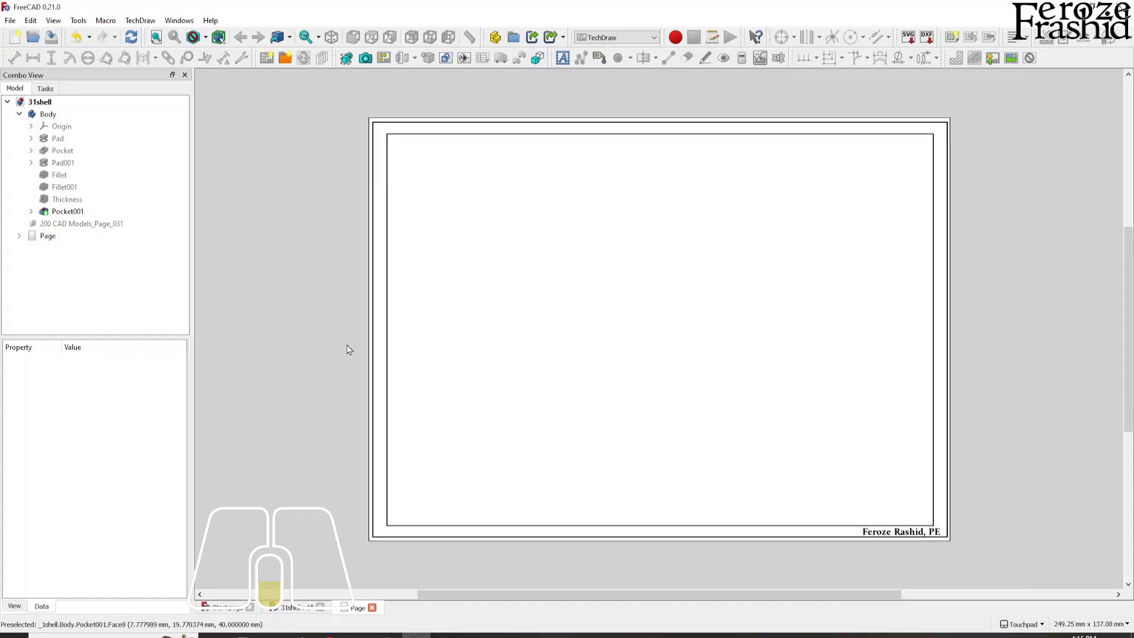
key("alt")
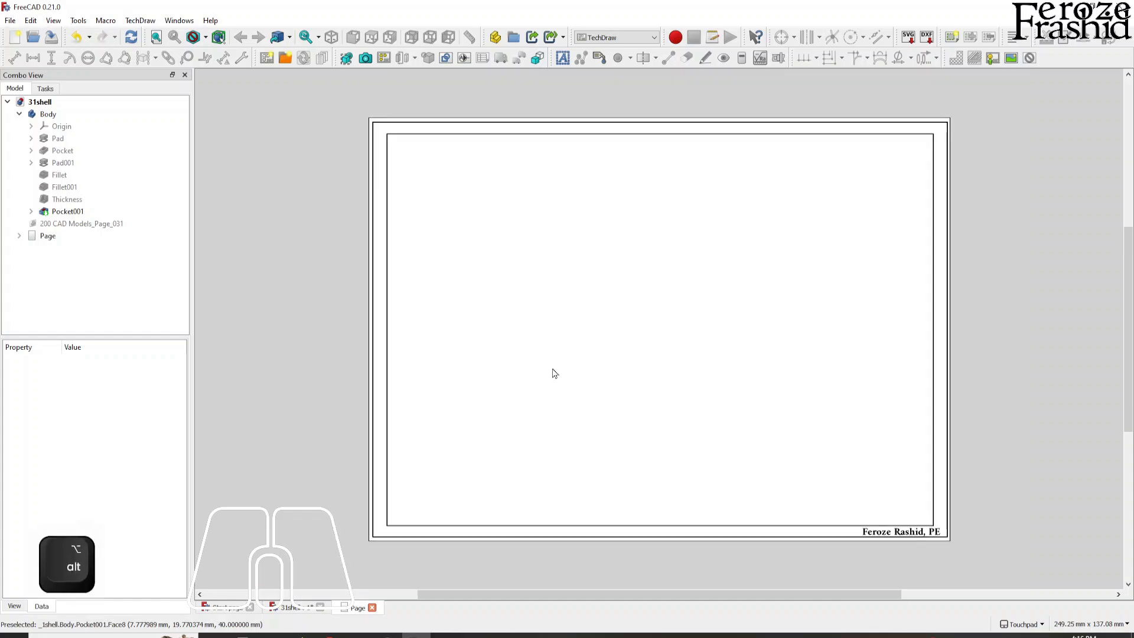
scroll(483, 373, "down", 1)
scroll(708, 341, "up", 1)
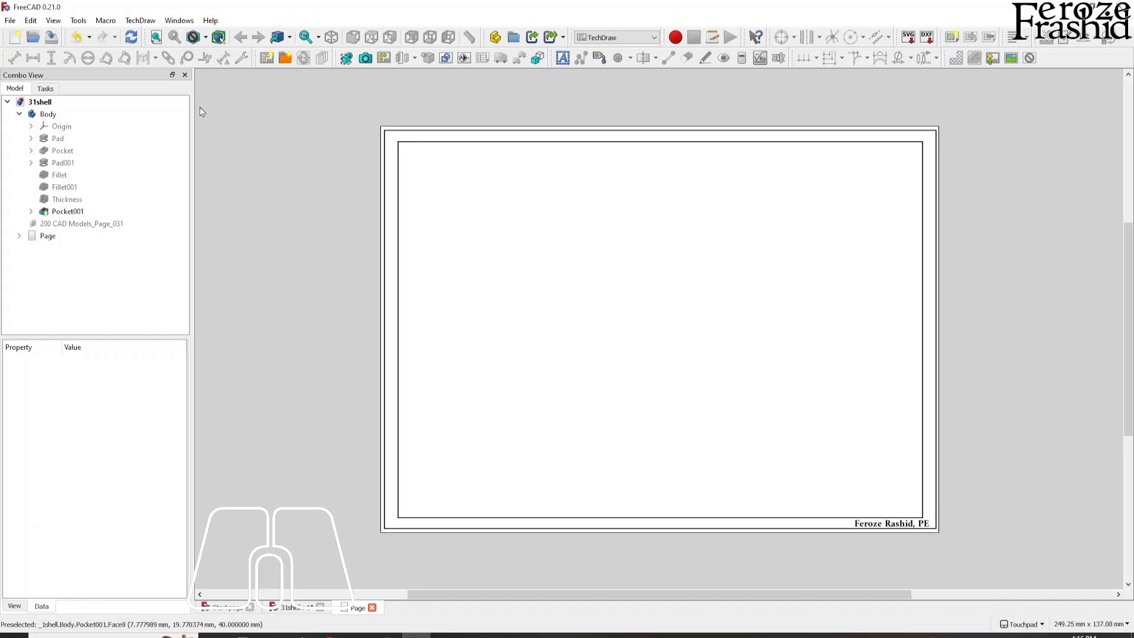
Browse the SVG template files offered for a new page, leaving without choosing one
left_click(285, 57)
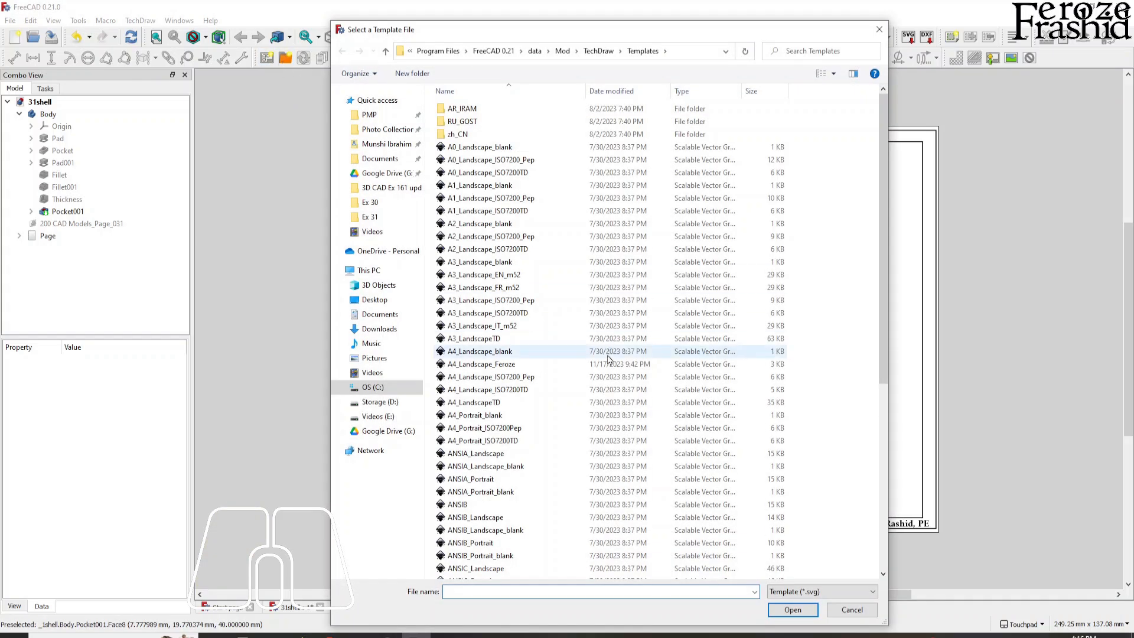
scroll(514, 338, "down", 3)
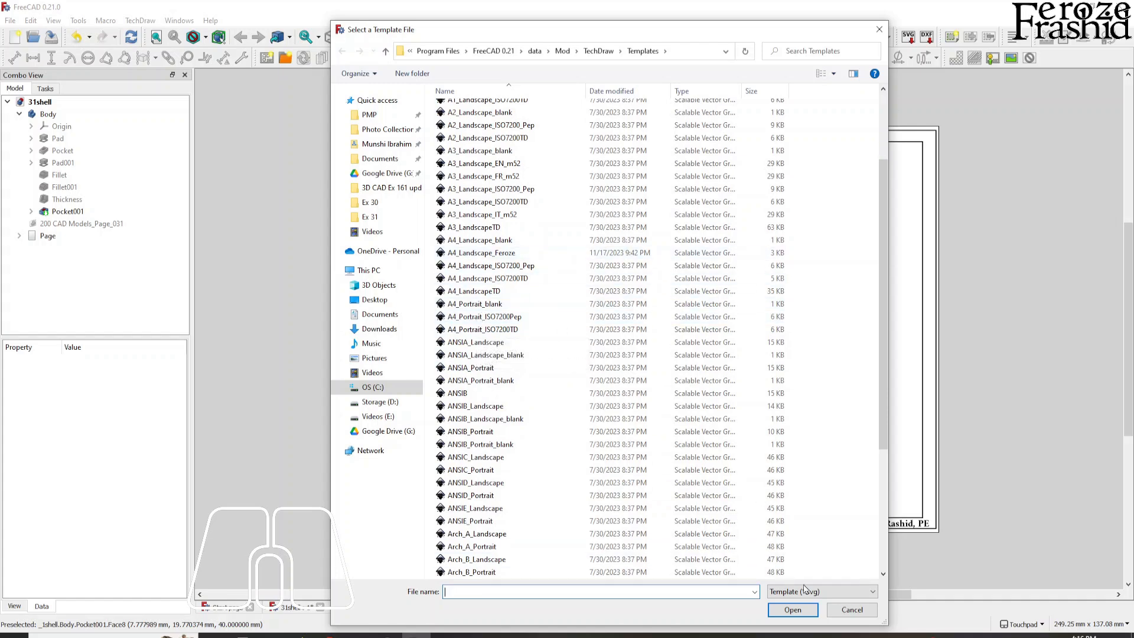
left_click(852, 609)
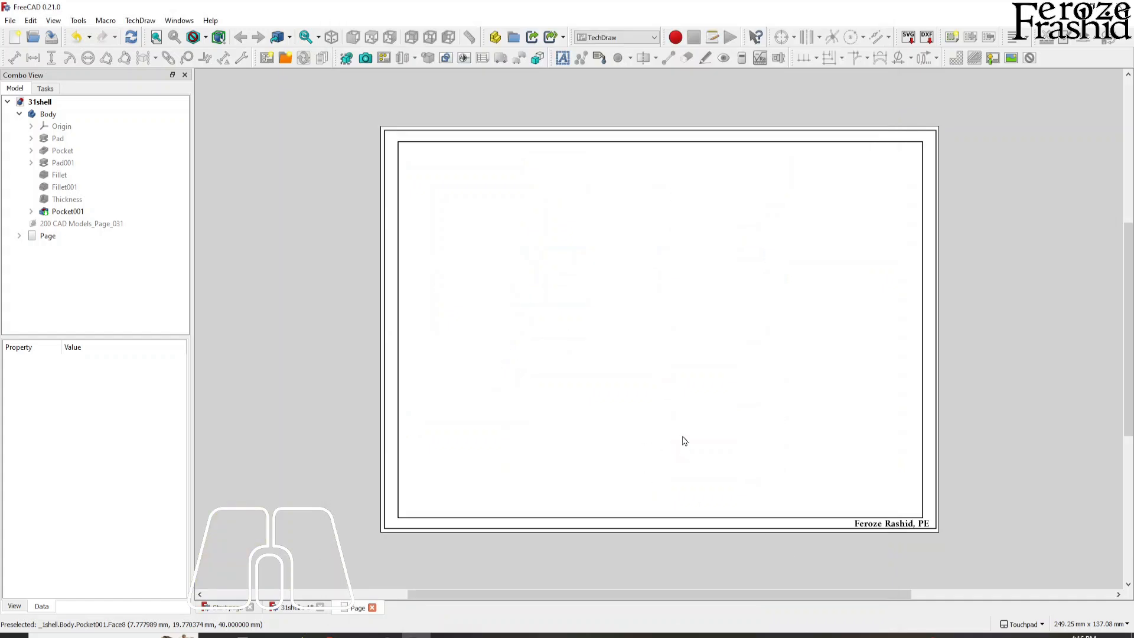
Rename the drawing page to NewTechDraw
left_click(55, 236)
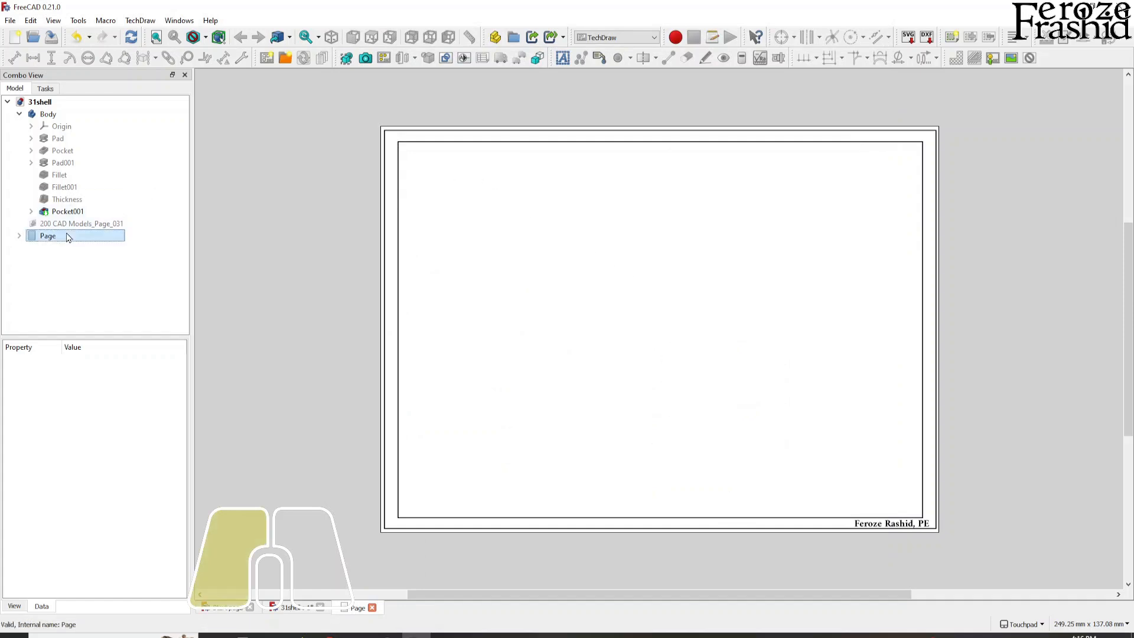
key("F2")
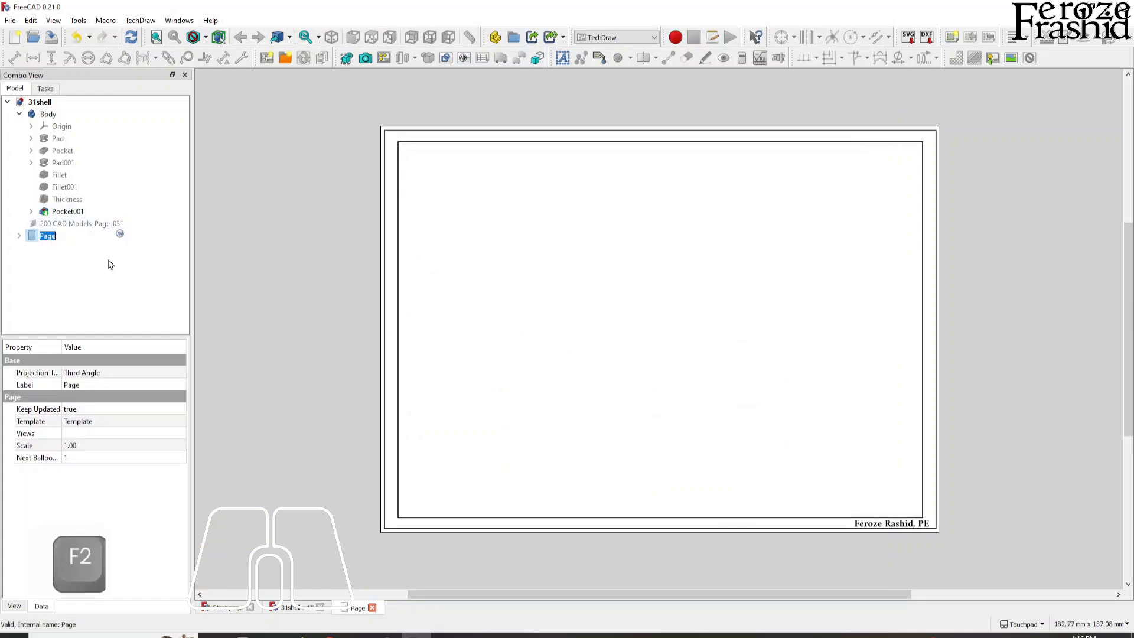
type("T")
key("BackSpace")
type("Ne")
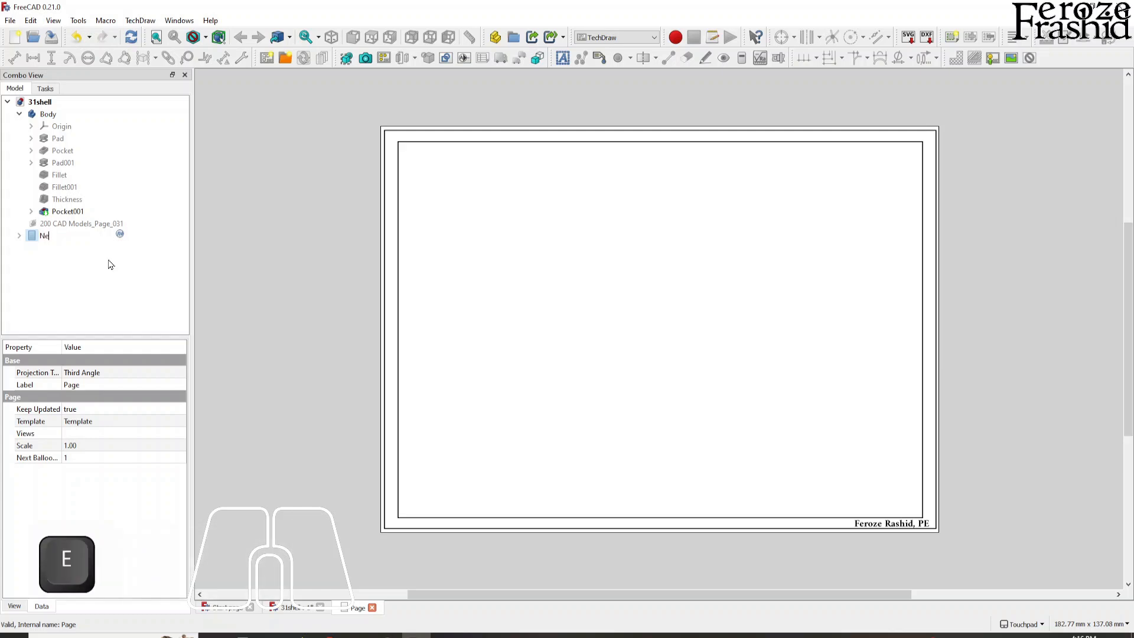
type("wTechDraw")
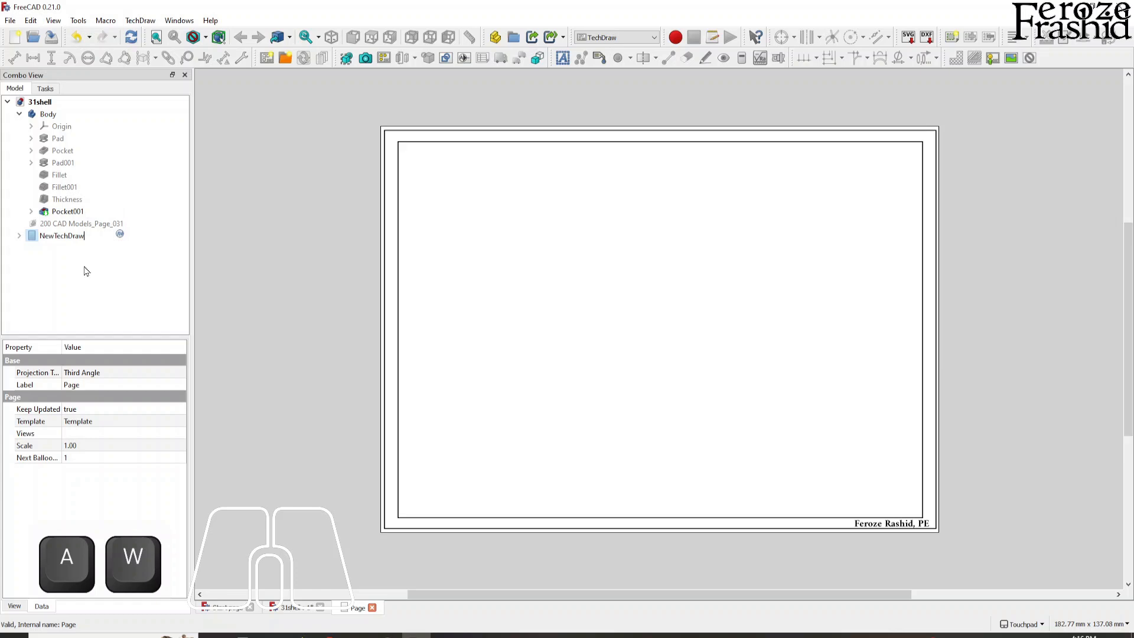
left_click(87, 271)
left_click(78, 239)
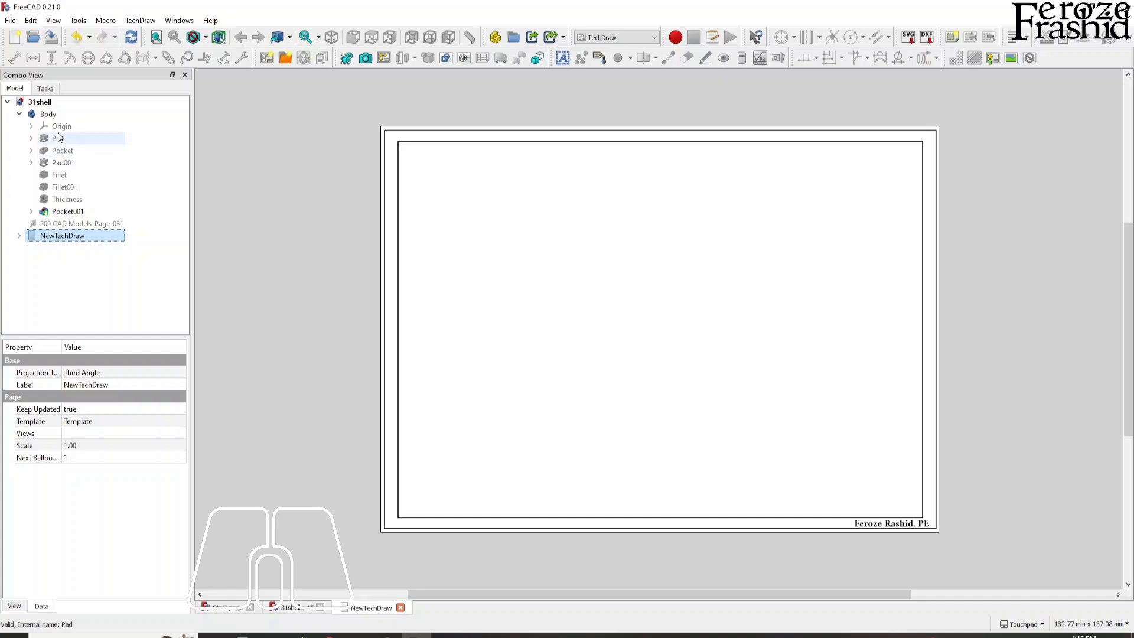
Orient the part isometrically and insert a view of Pocket001 in that orientation on the drawing page
left_click(62, 212)
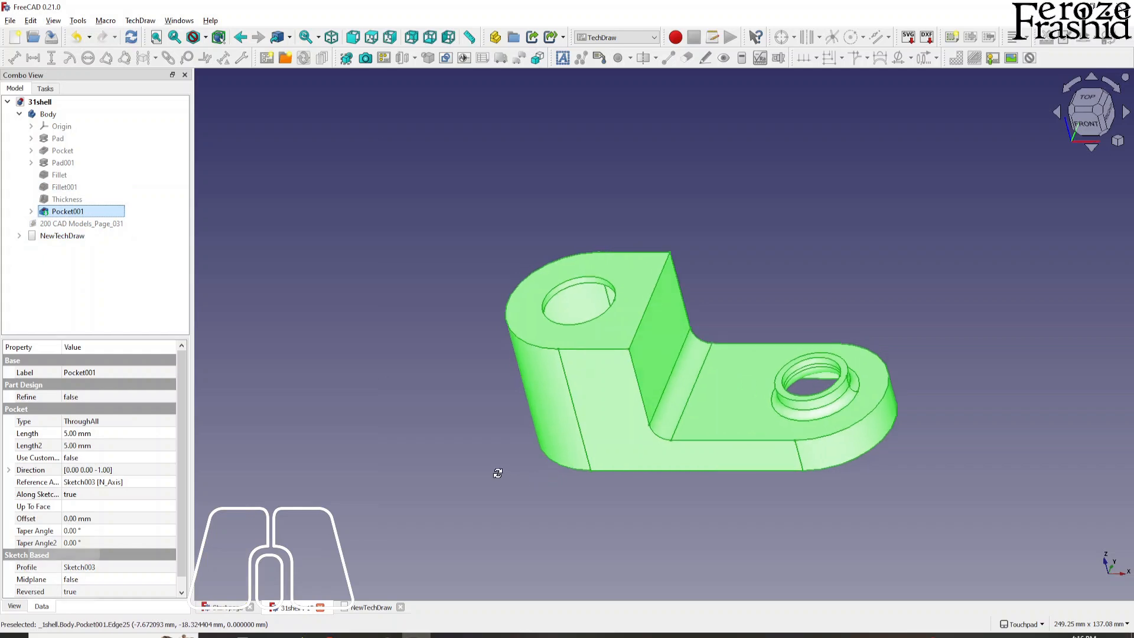
key("alt")
left_click(1094, 111)
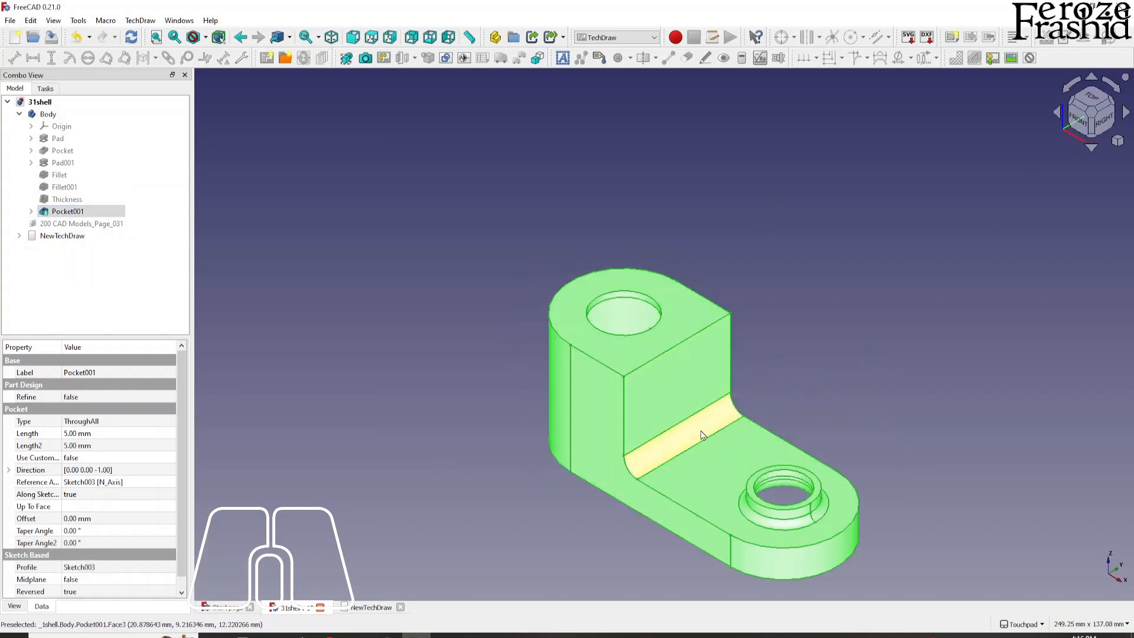
key("shift")
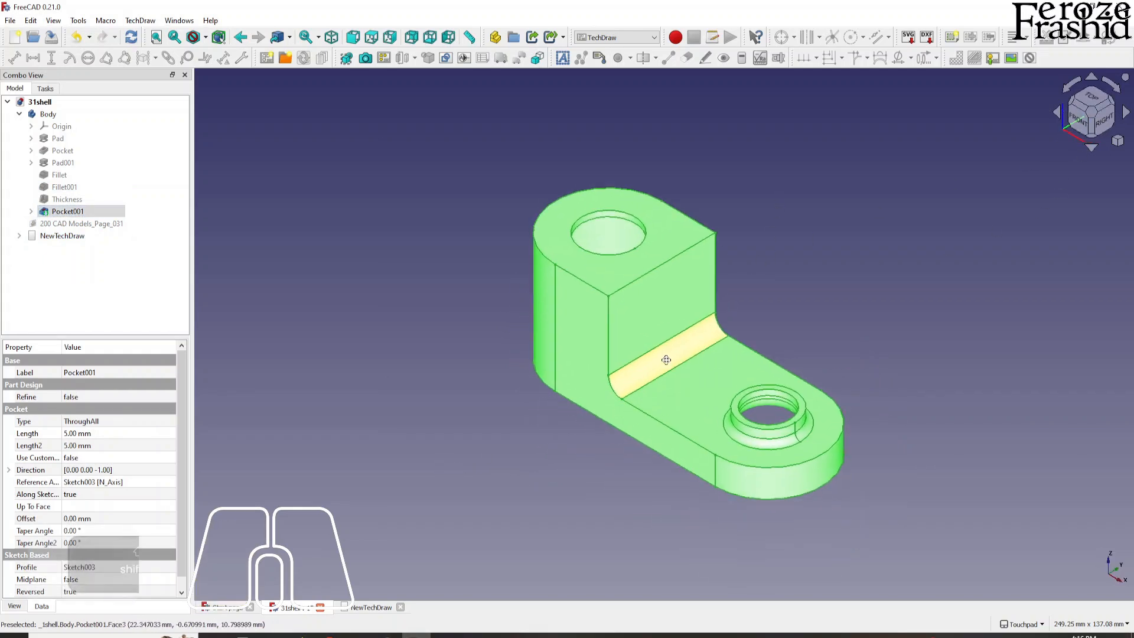
left_click(1091, 98)
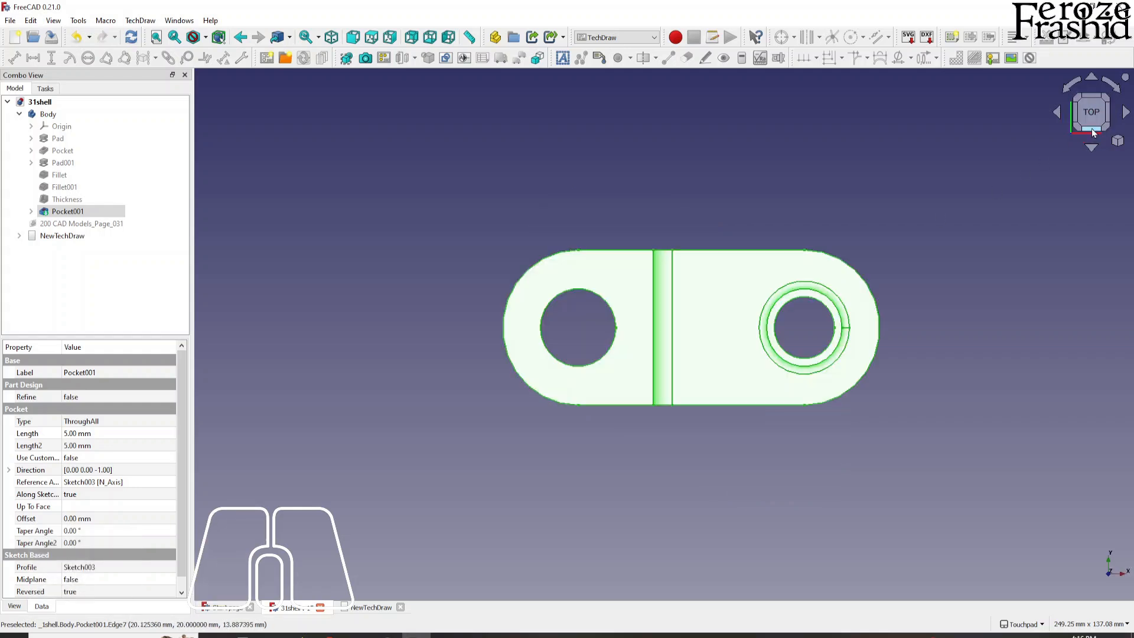
left_click(1092, 129)
left_click(1105, 112)
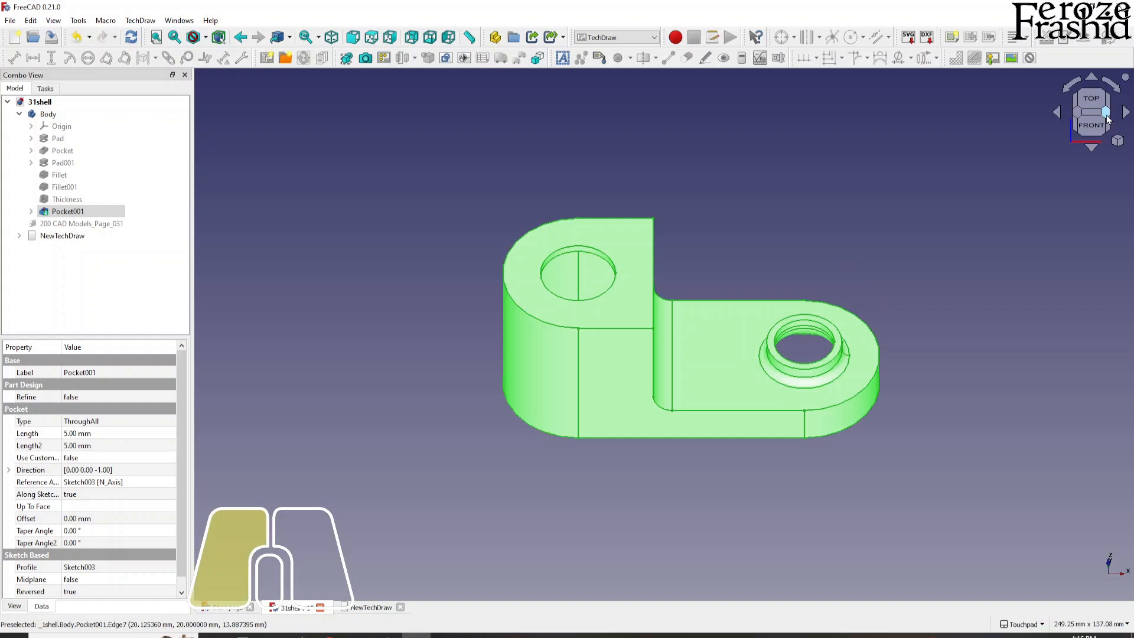
scroll(791, 241, "up", 2)
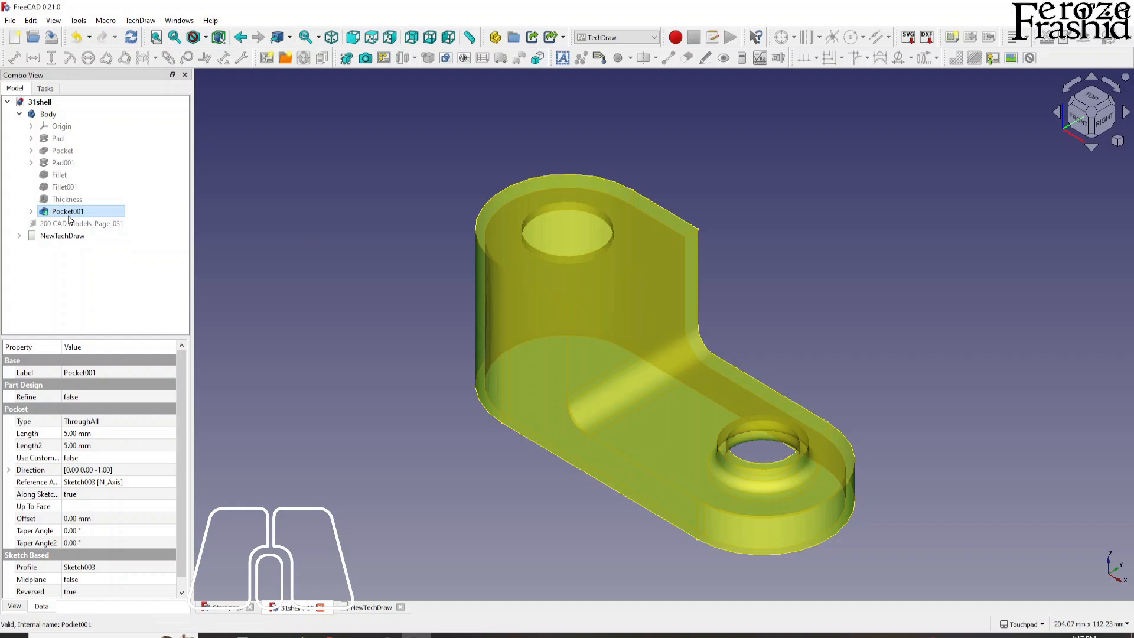
left_click(69, 214)
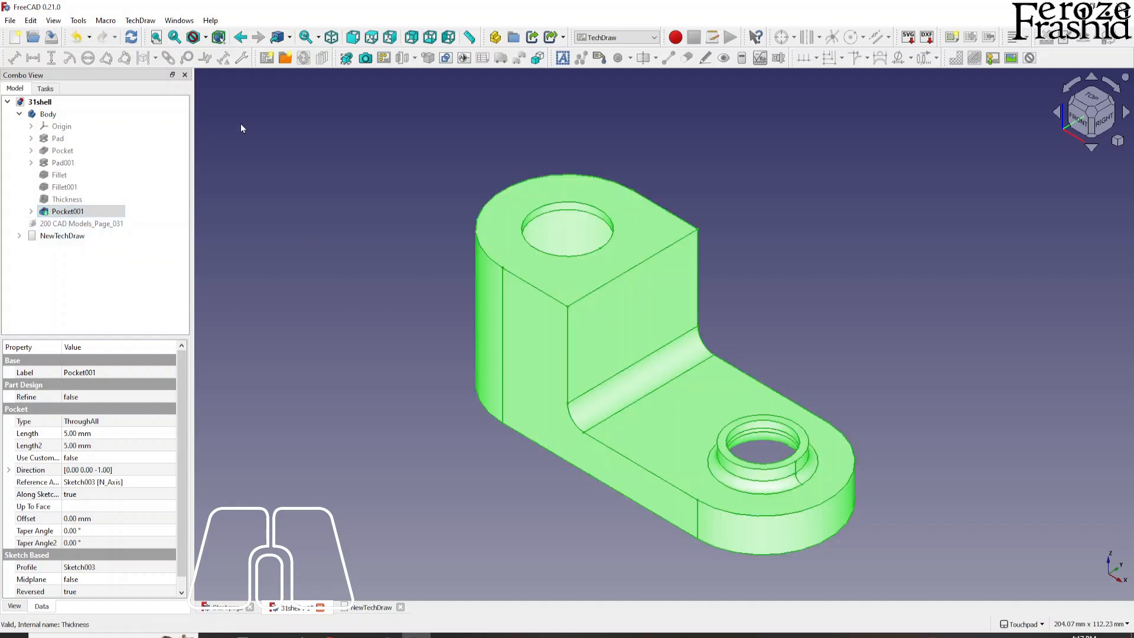
left_click(348, 59)
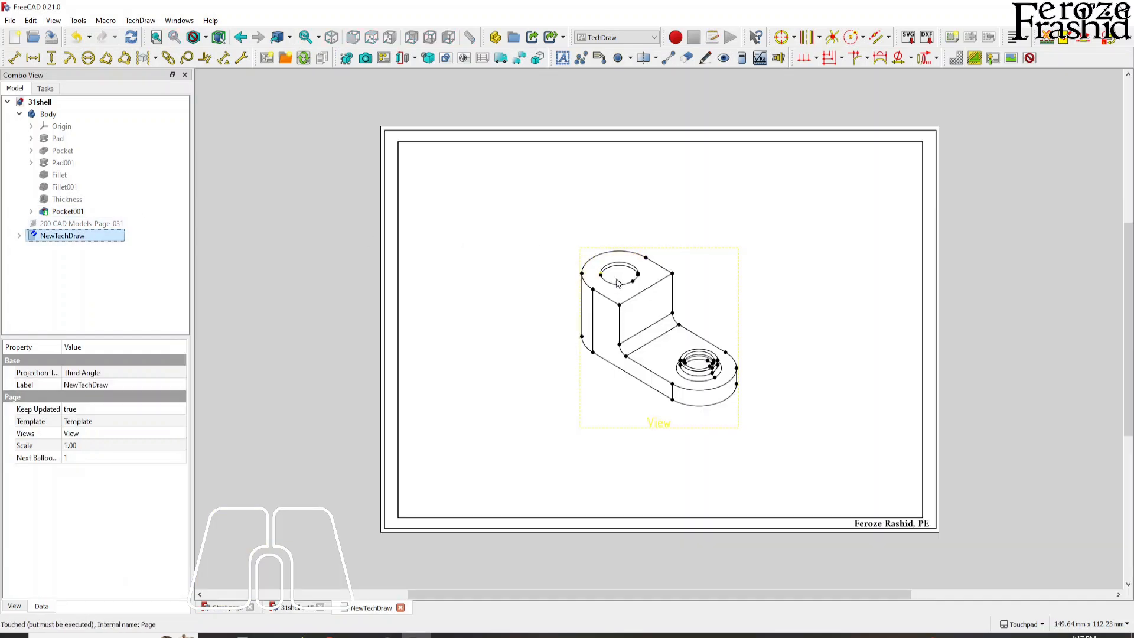
Move the isometric view into the upper-right corner of the sheet's border and lock its position
mouse_move(661, 427)
left_mouse_down()
mouse_move(716, 324)
mouse_move(827, 388)
mouse_move(841, 327)
left_mouse_up()
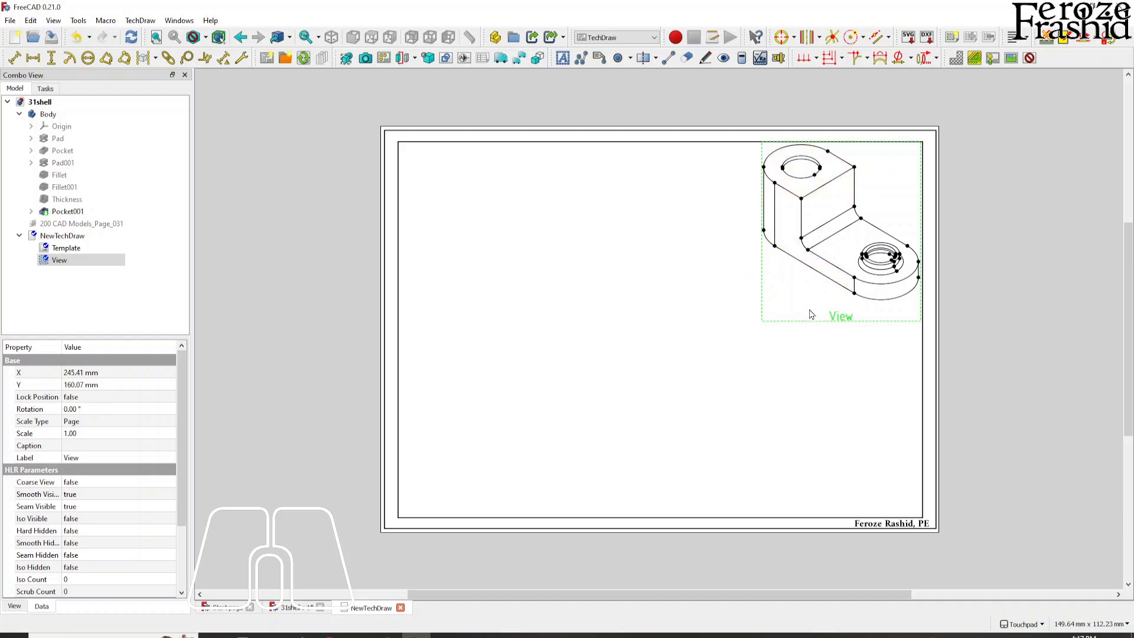
left_click(72, 397)
left_click(72, 397)
left_click(87, 417)
left_click(411, 380)
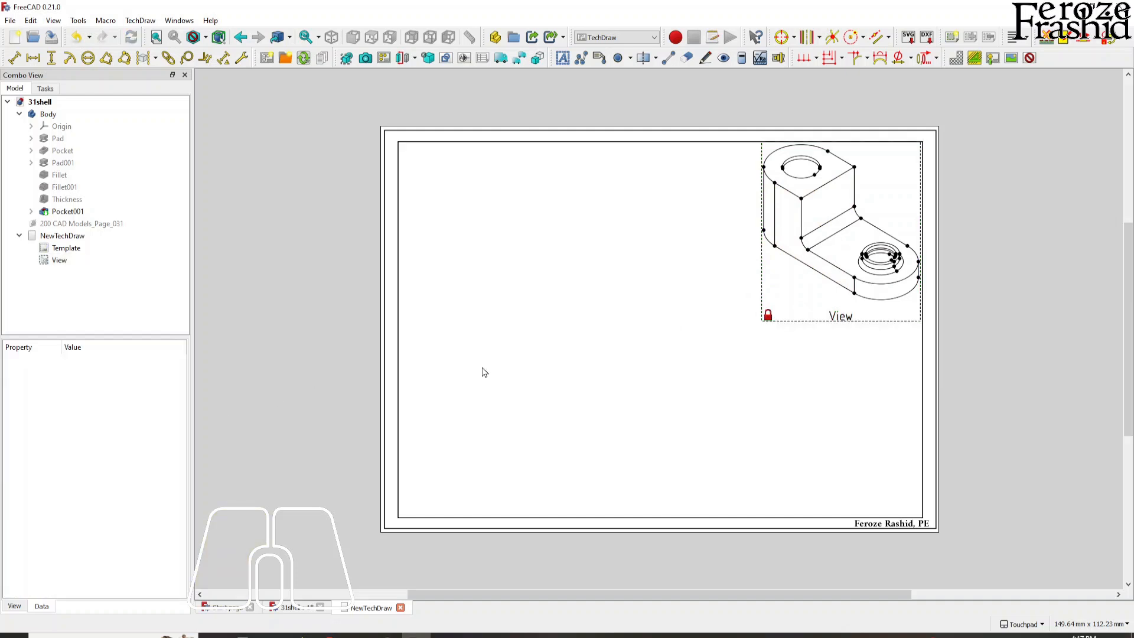
Try drawing page scales of 2 and 0.5, and return the page scale to 1
left_click(841, 319)
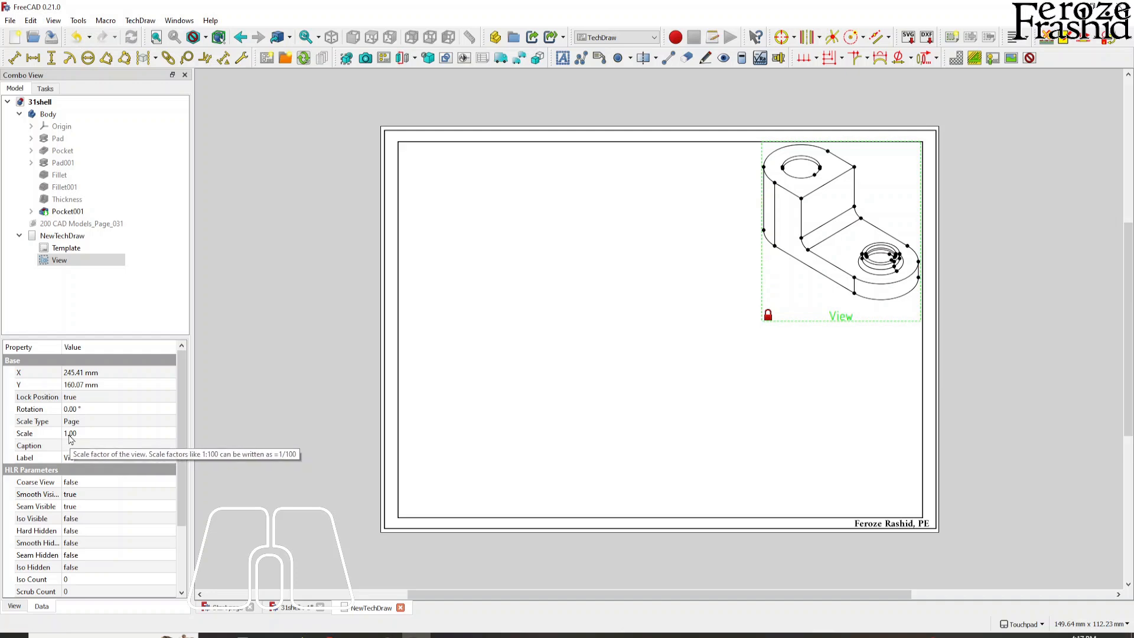
left_click(63, 237)
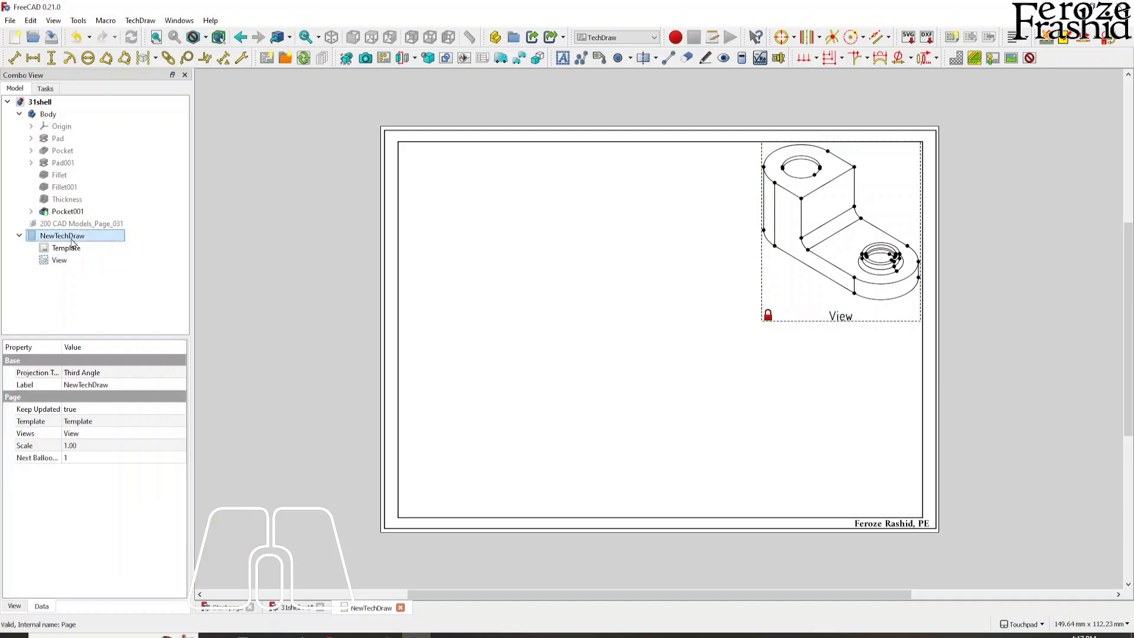
left_click(75, 447)
type("2")
key("Return")
left_click(77, 447)
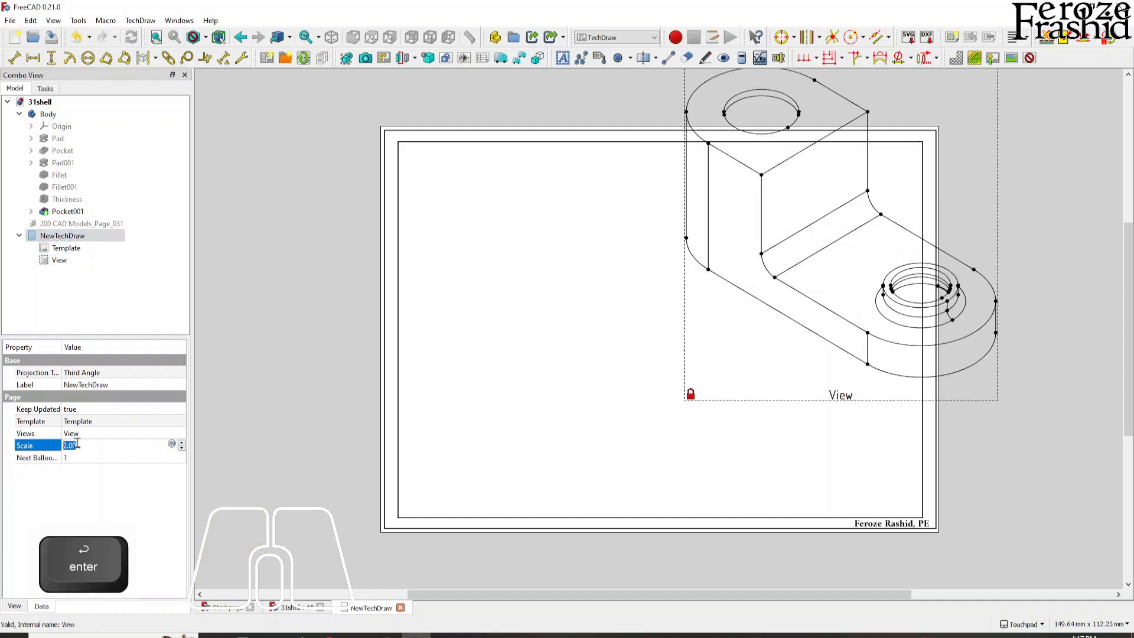
type("0.5")
key("Return")
left_click(77, 447)
key("Return")
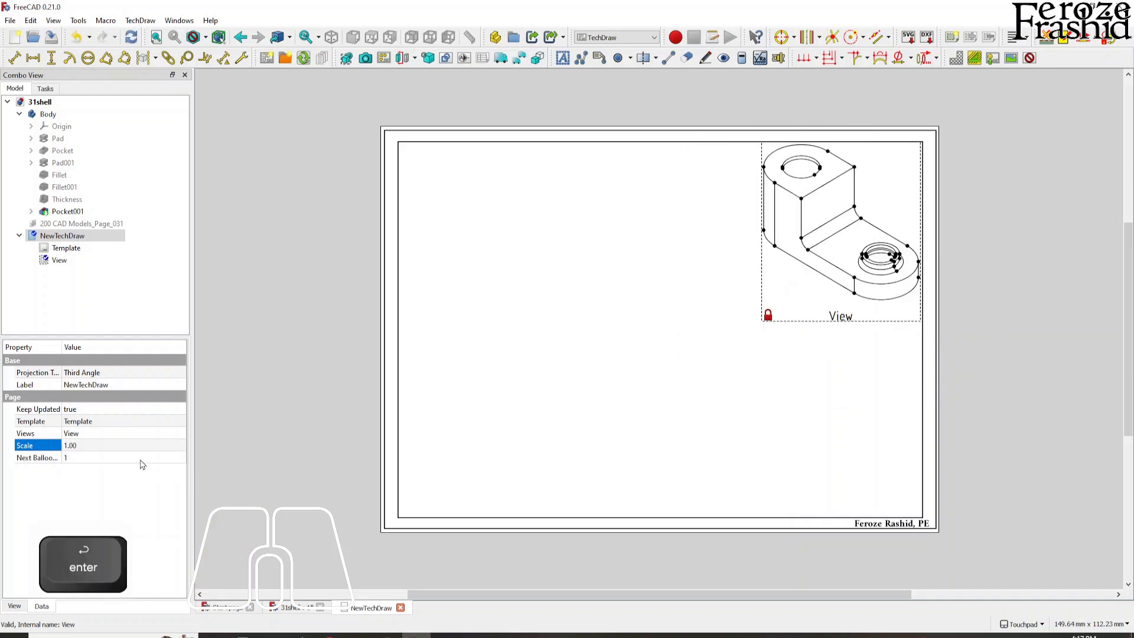
left_click(296, 409)
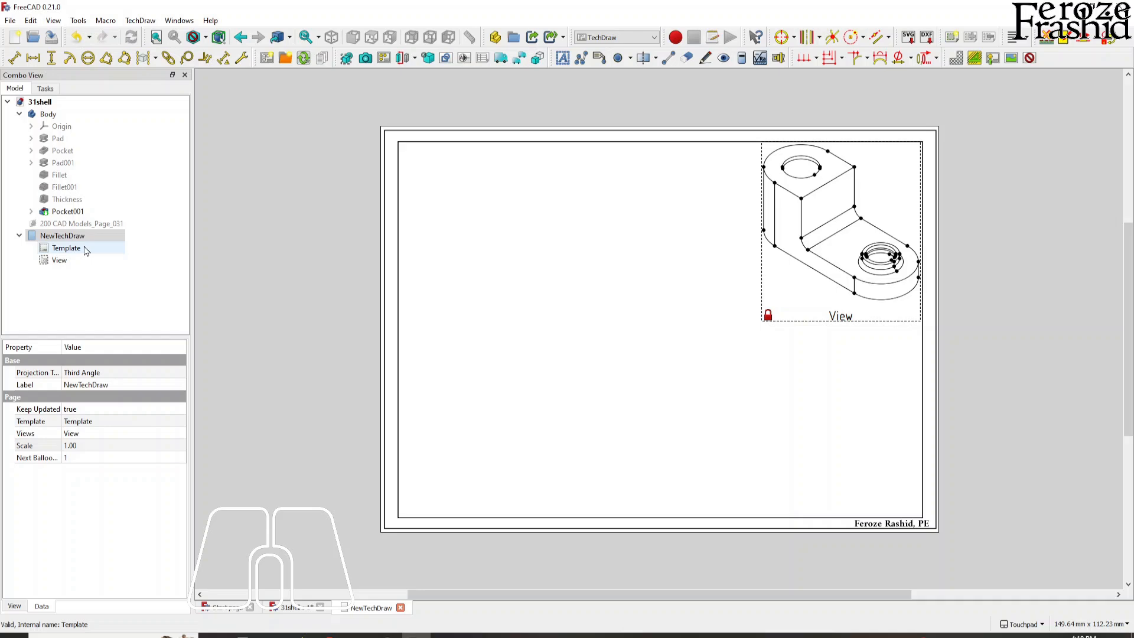
Show the exercise reference image from the top to check its view arrangement, and hide it again
left_click(82, 223)
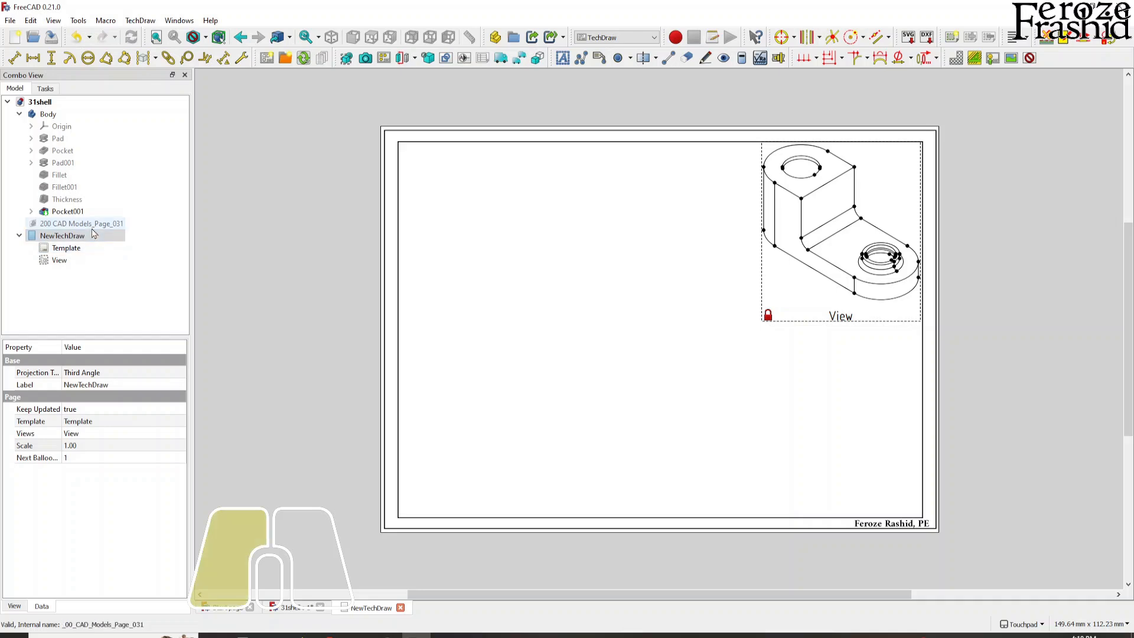
key("space")
left_click(1090, 98)
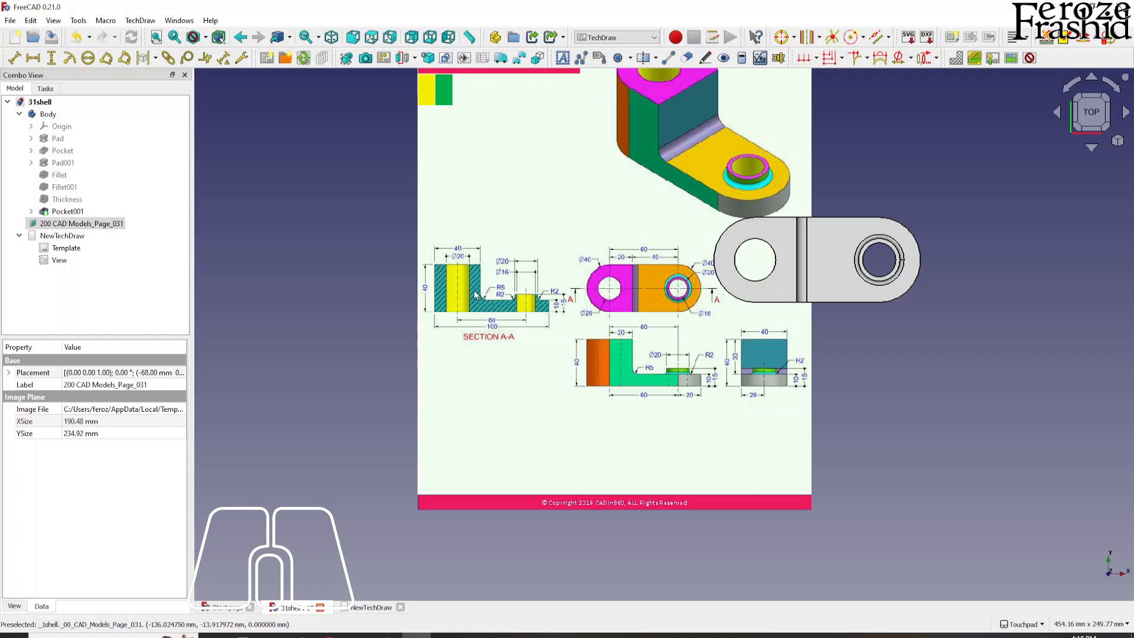
double_click(74, 238)
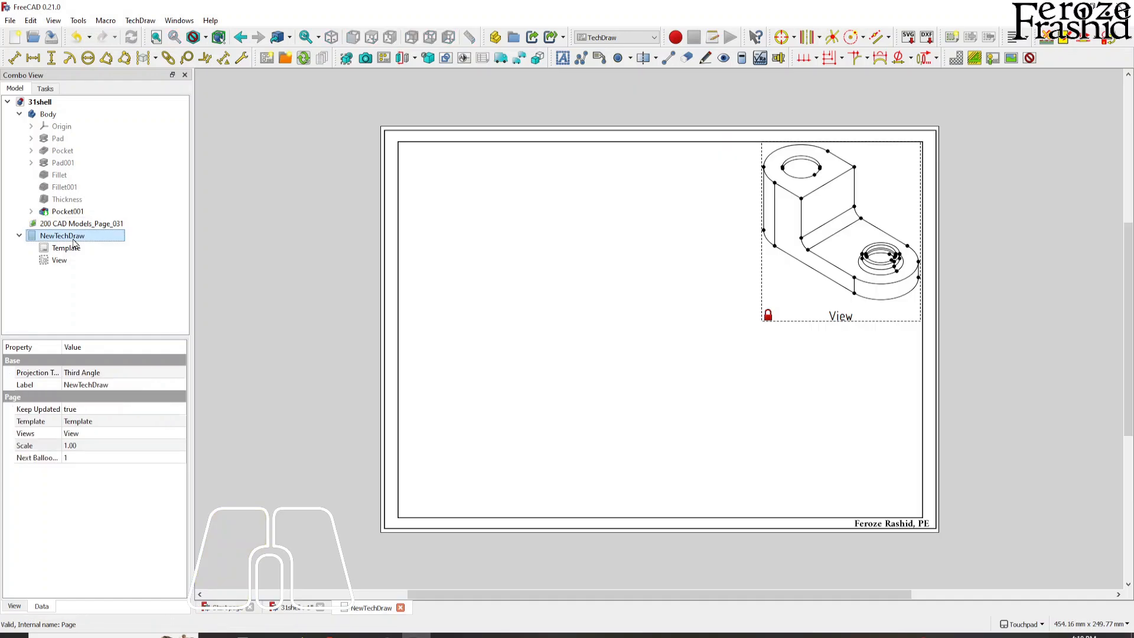
left_click(71, 212)
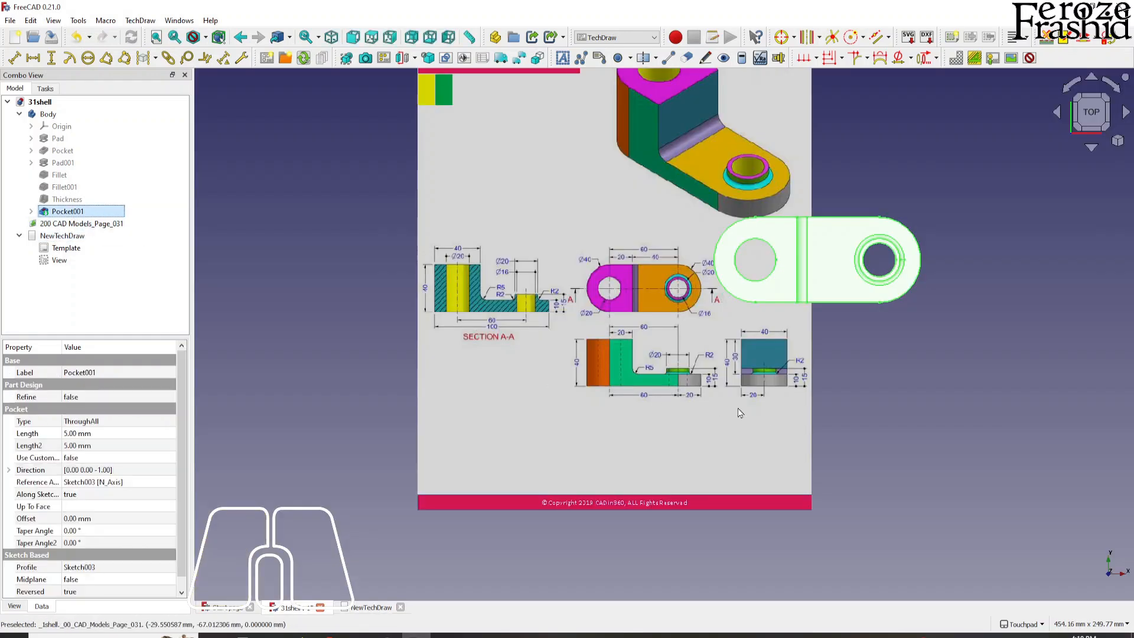
left_click(82, 223)
key("space")
Start a third-angle projection group of Pocket001 with the top orientation as its front view, and place it beside the isometric view
scroll(910, 266, "up", 5)
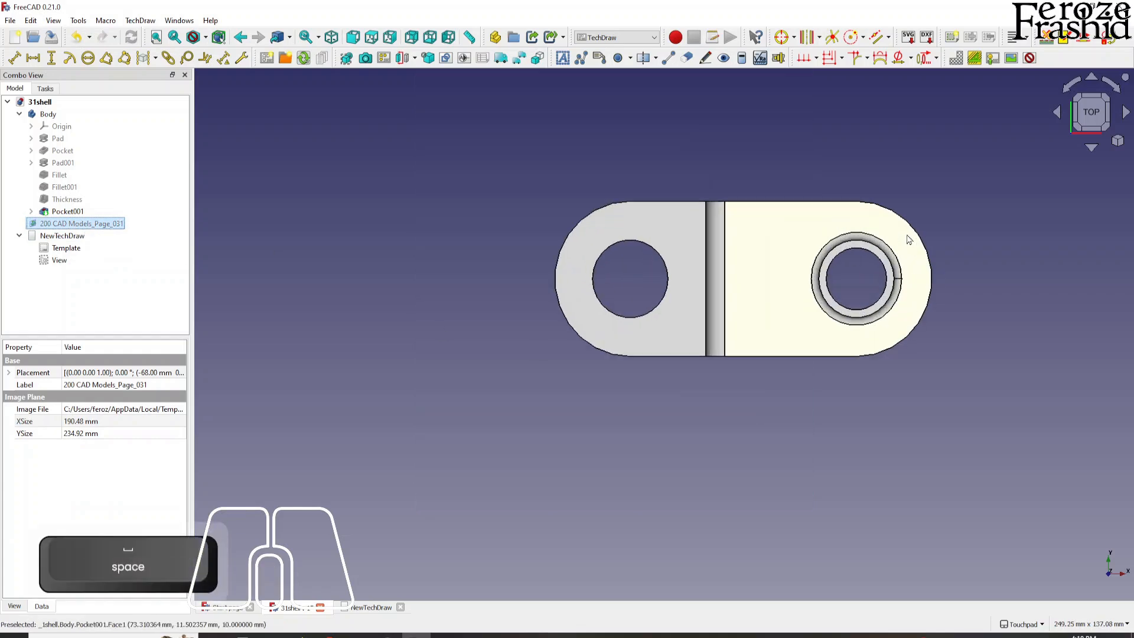
key("alt")
key("alt")
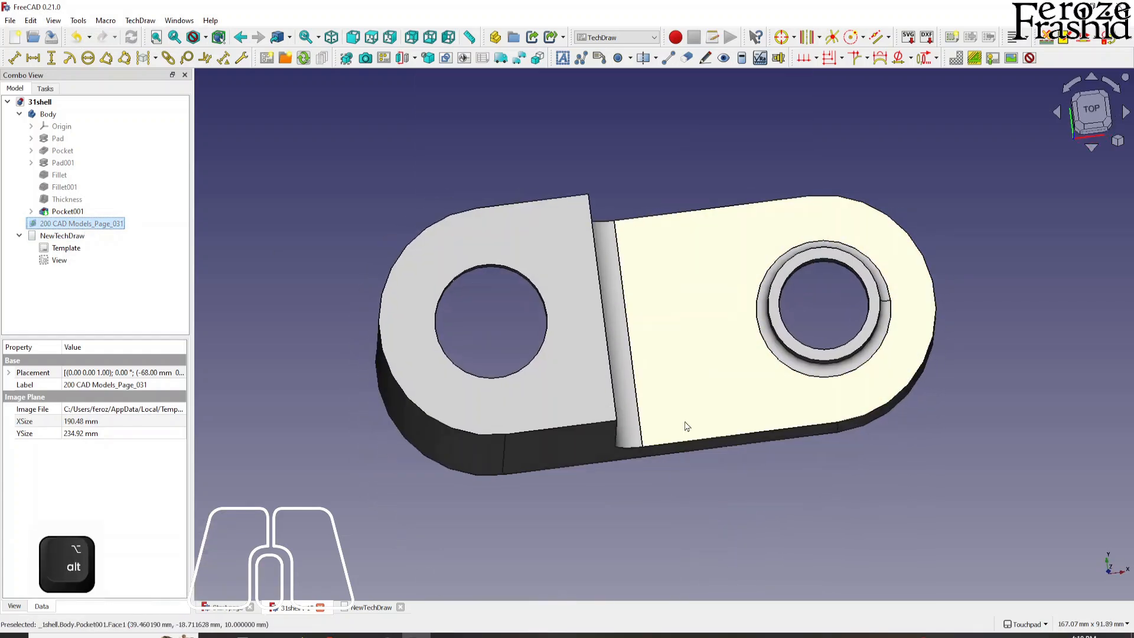
left_click(1090, 103)
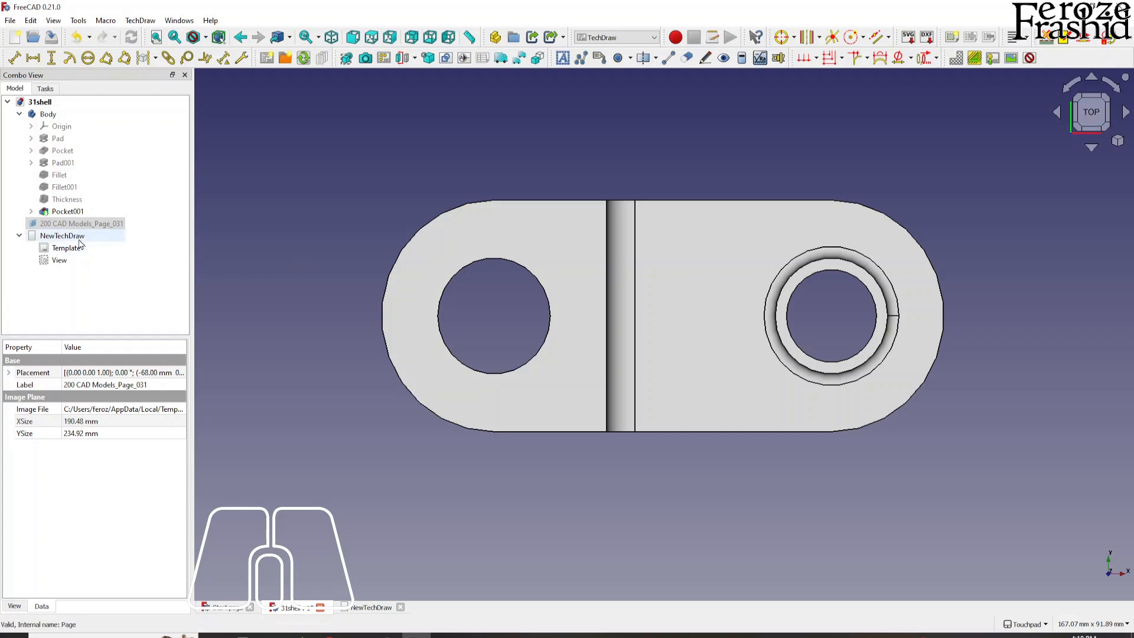
left_click(89, 213)
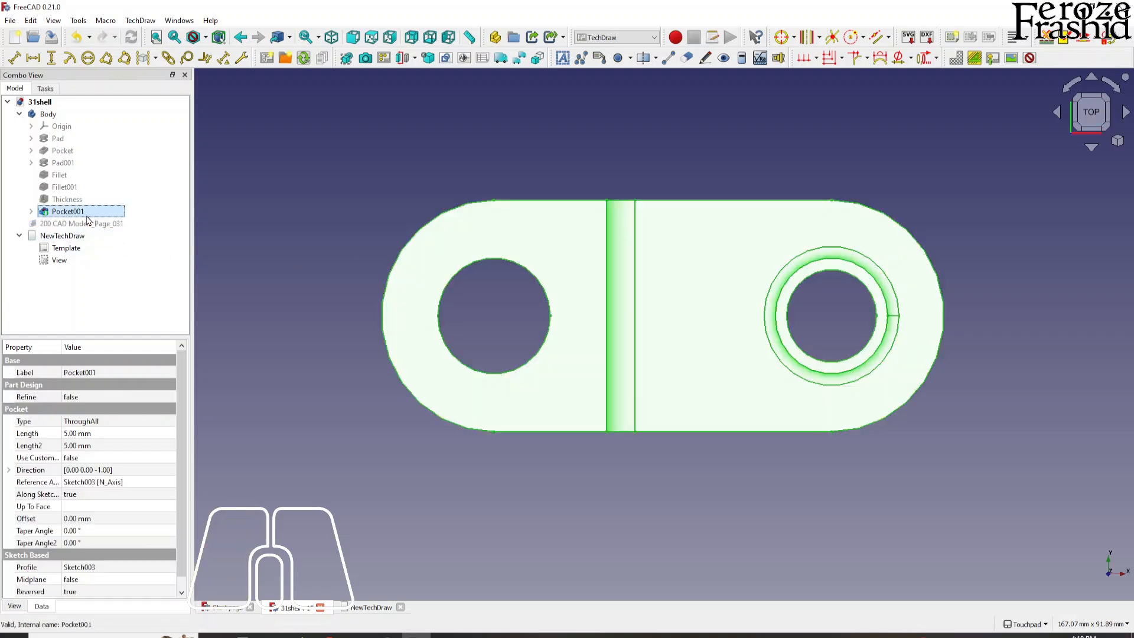
left_click(384, 58)
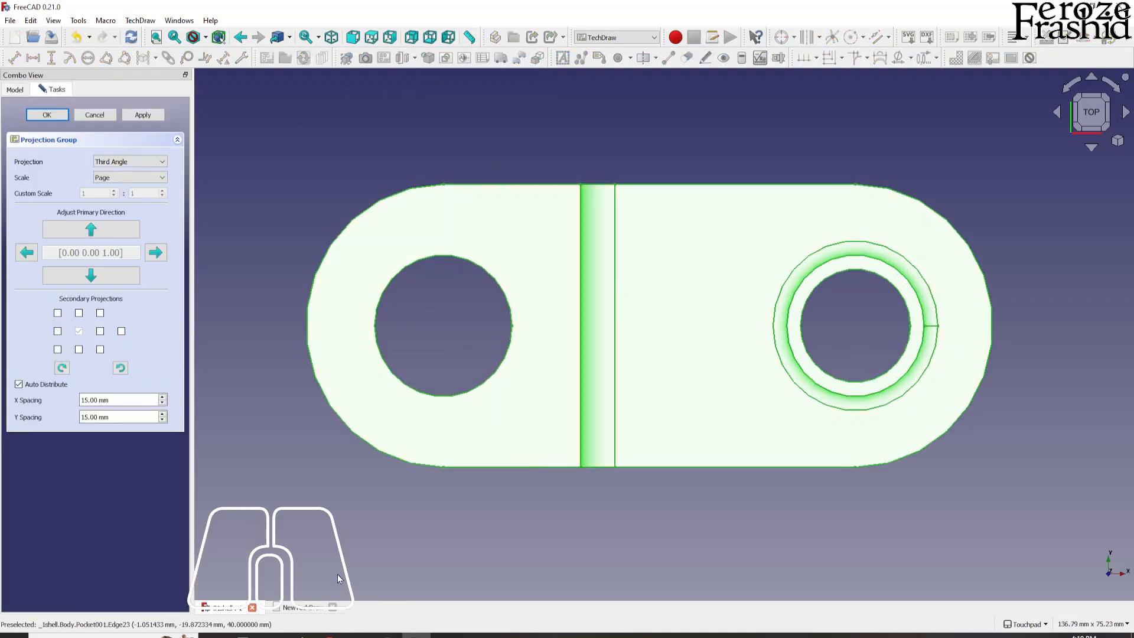
left_click(300, 608)
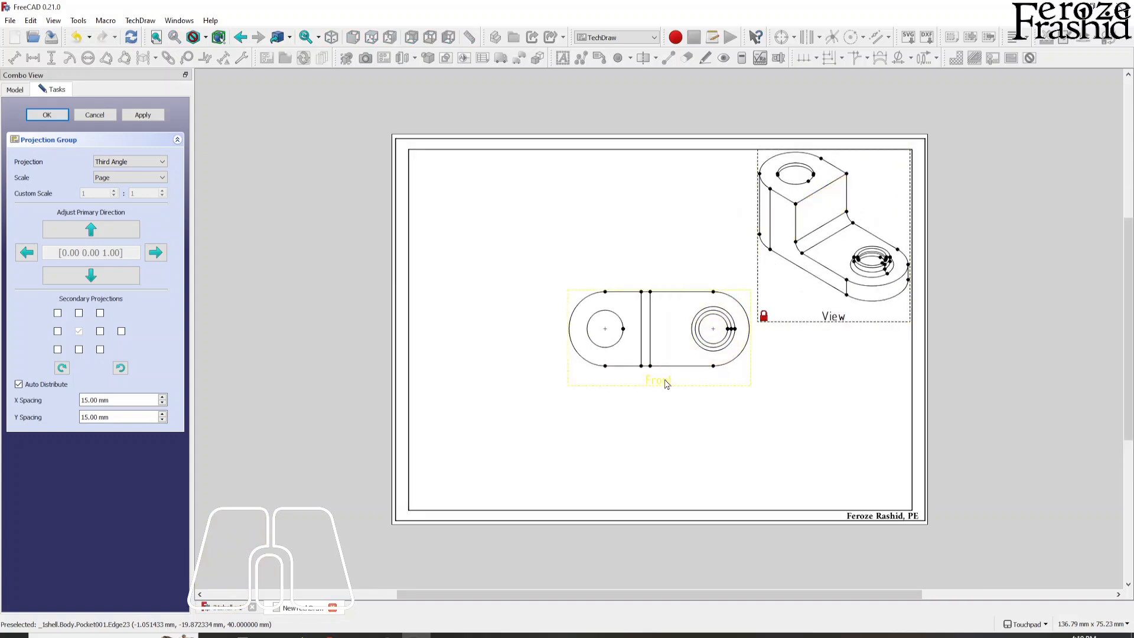
mouse_move(665, 383)
left_mouse_down()
mouse_move(657, 291)
mouse_move(661, 310)
left_mouse_up()
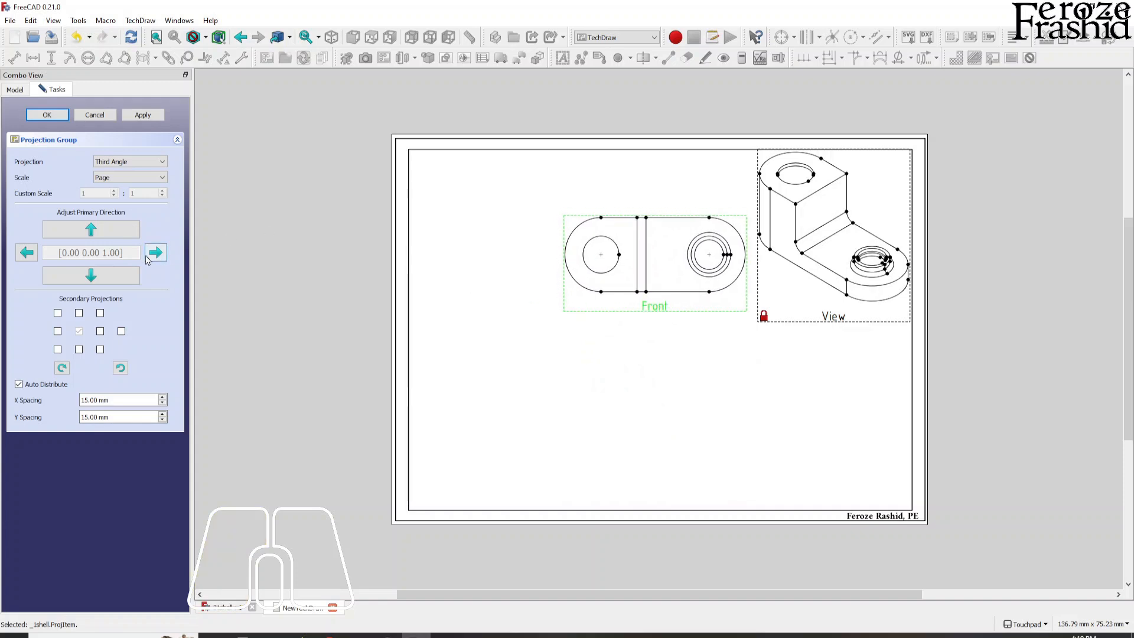
Add only the bottom projection below the group's front view and finish the projection group
left_click(79, 314)
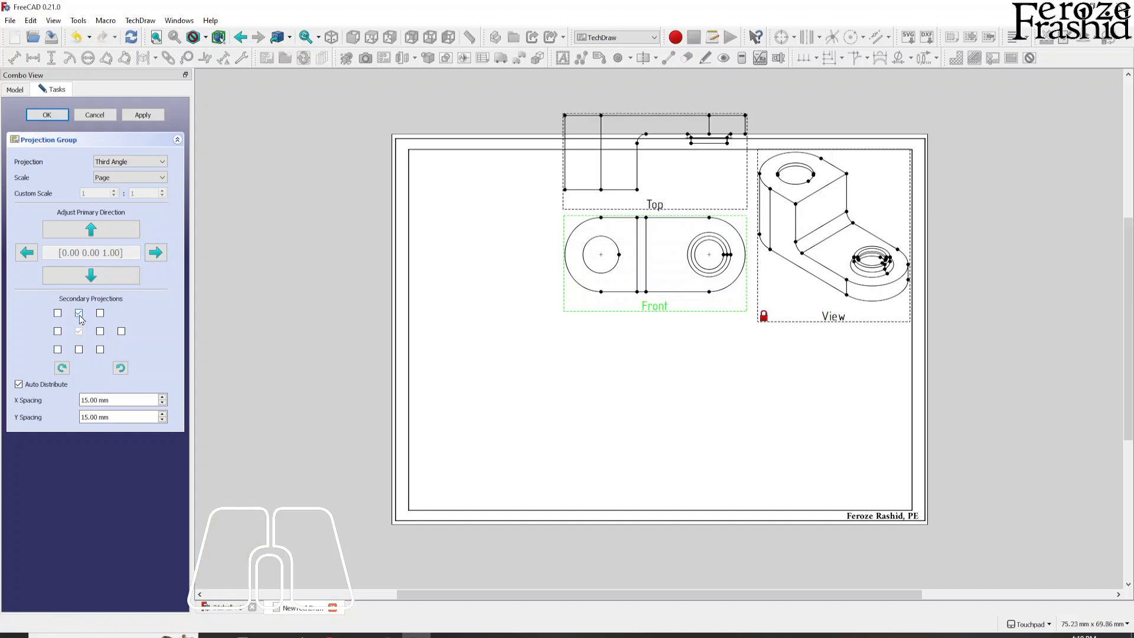
left_click(79, 313)
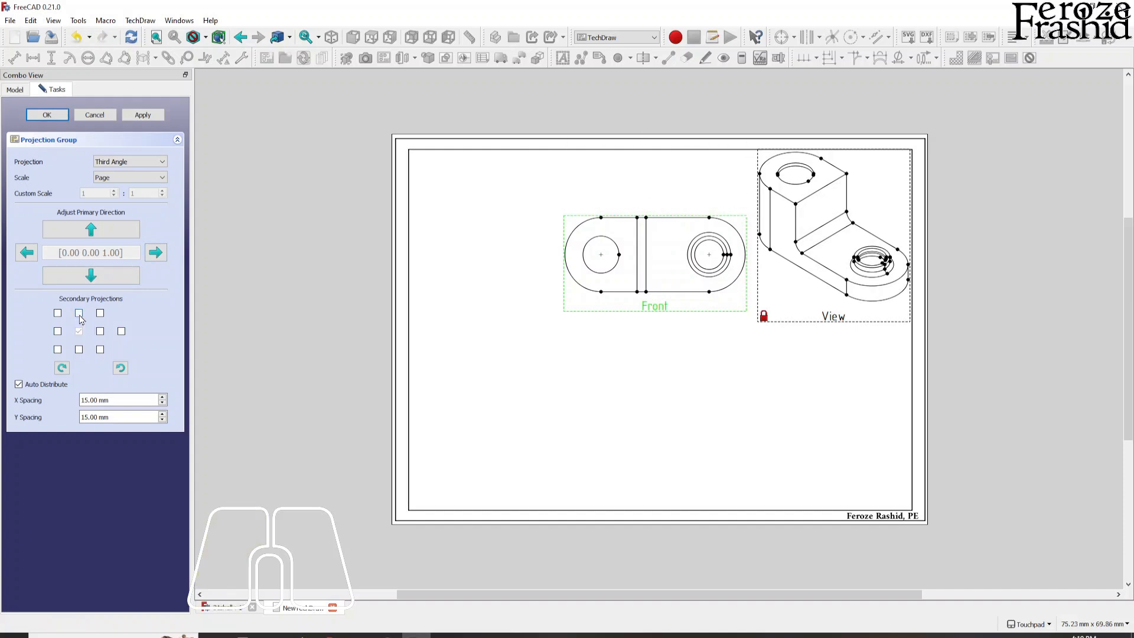
left_click(79, 350)
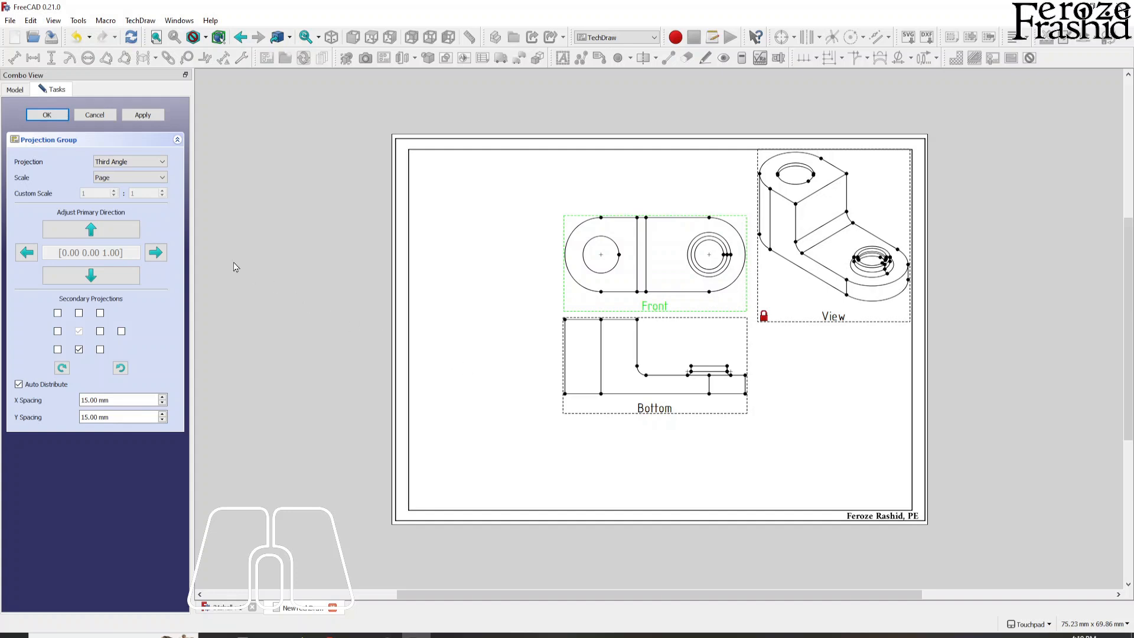
left_click(141, 115)
left_click(92, 116)
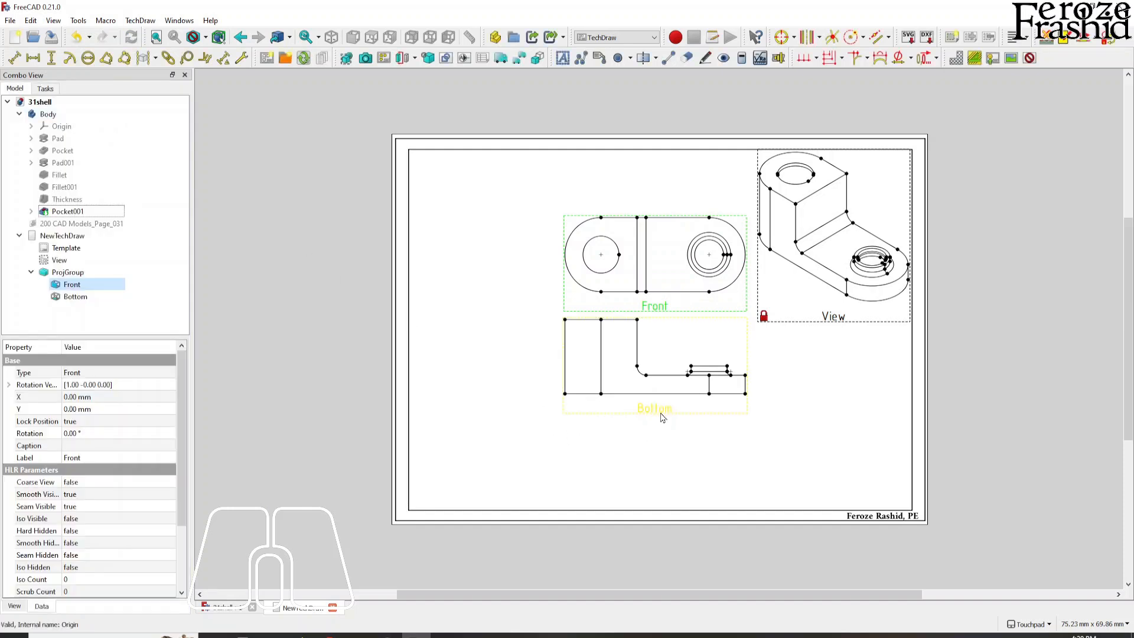
Move the projection group into the left part of the sheet and start a simple section view based on its Front view
left_click_drag(661, 337, 547, 312)
left_click(322, 333)
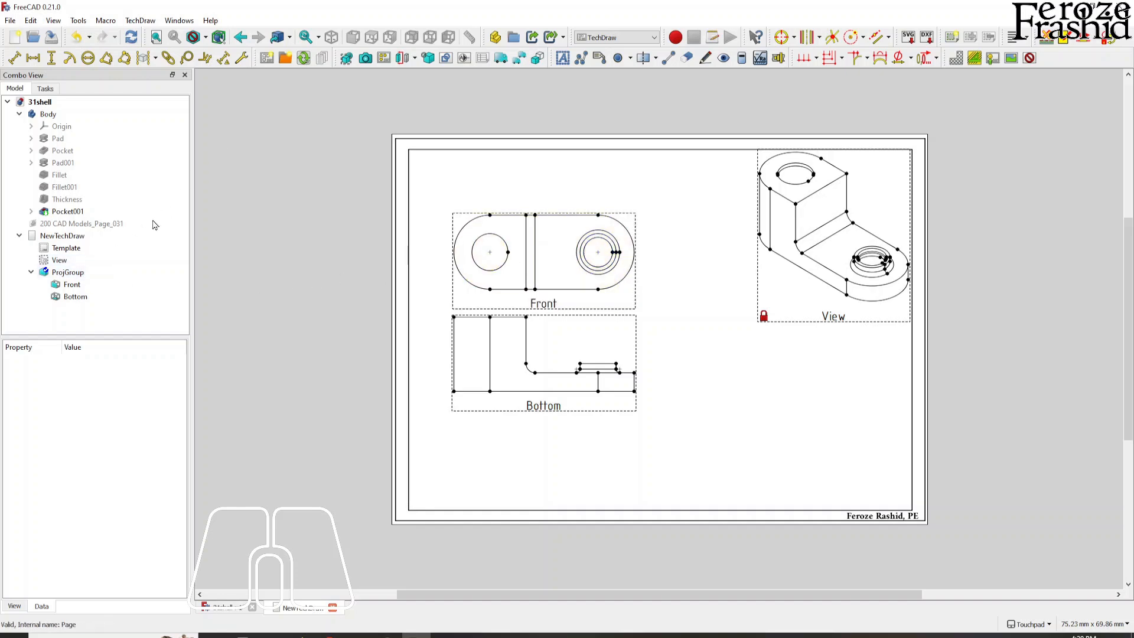
left_click(521, 304)
left_click(416, 58)
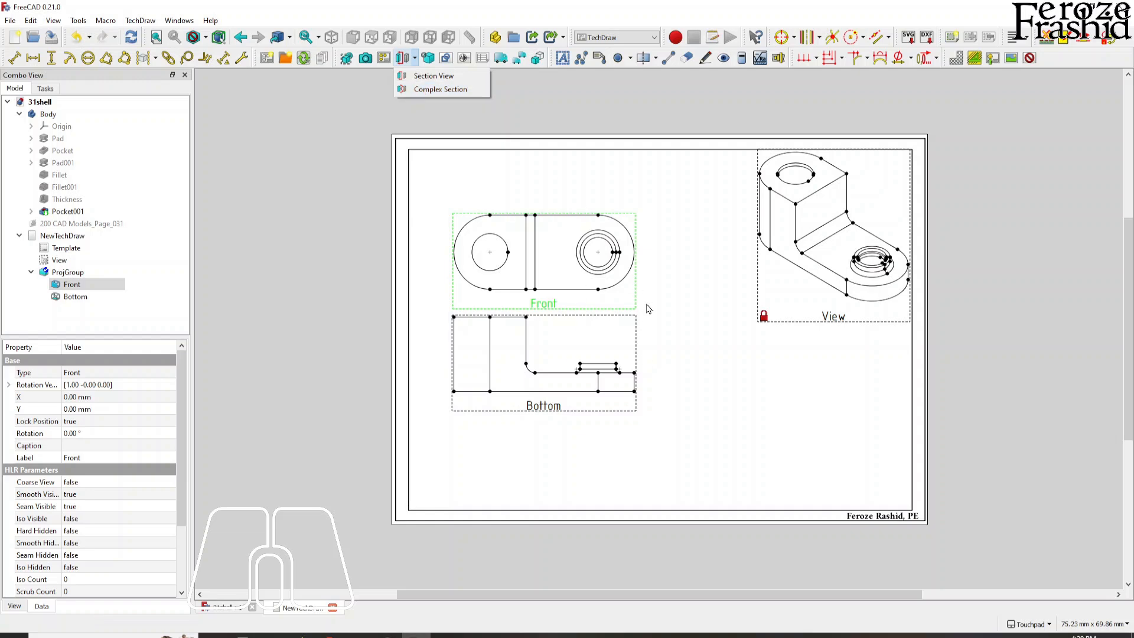
left_click(430, 82)
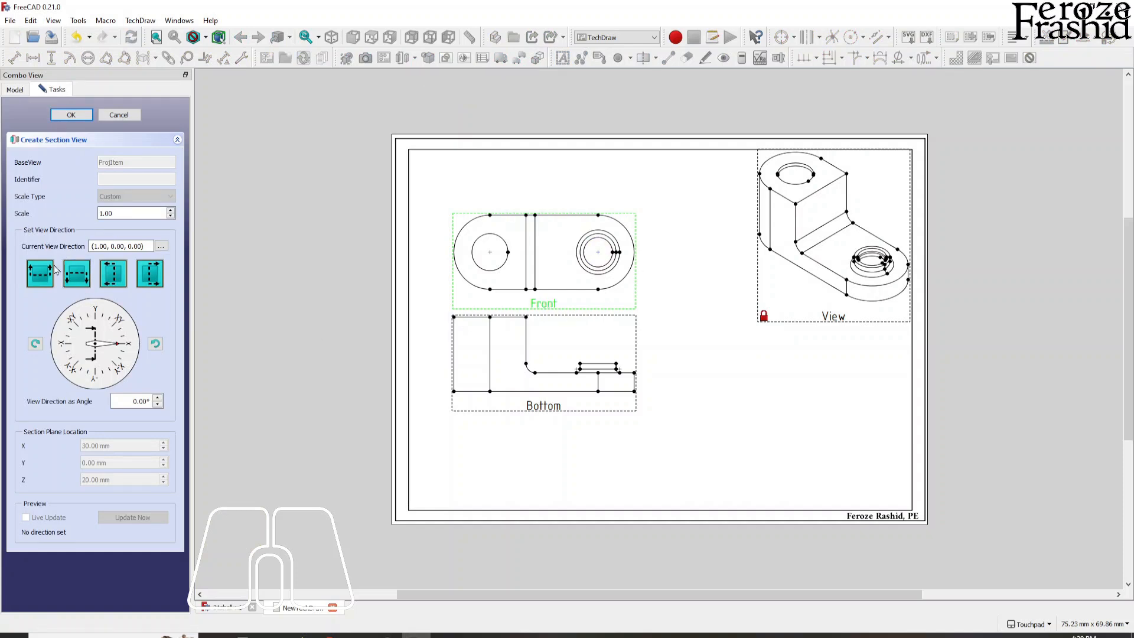
Create the section looking up, with direction (0, 1, 0) and live update on, and place it to the right of the Bottom view
left_click(77, 278)
left_click(75, 274)
left_click(49, 273)
left_click(75, 274)
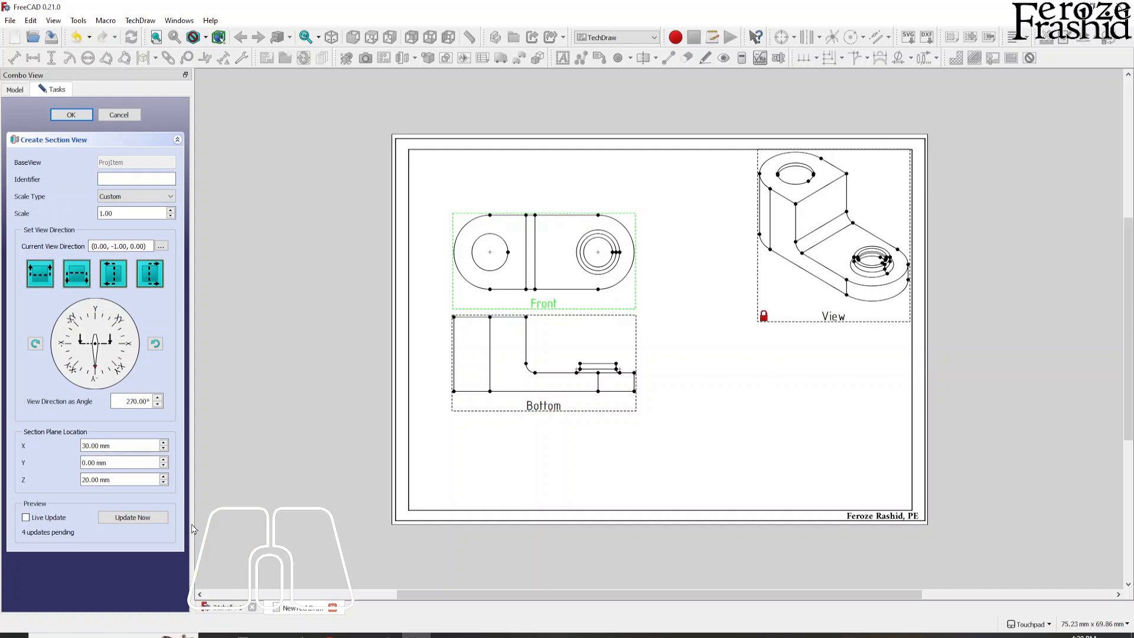
left_click(26, 518)
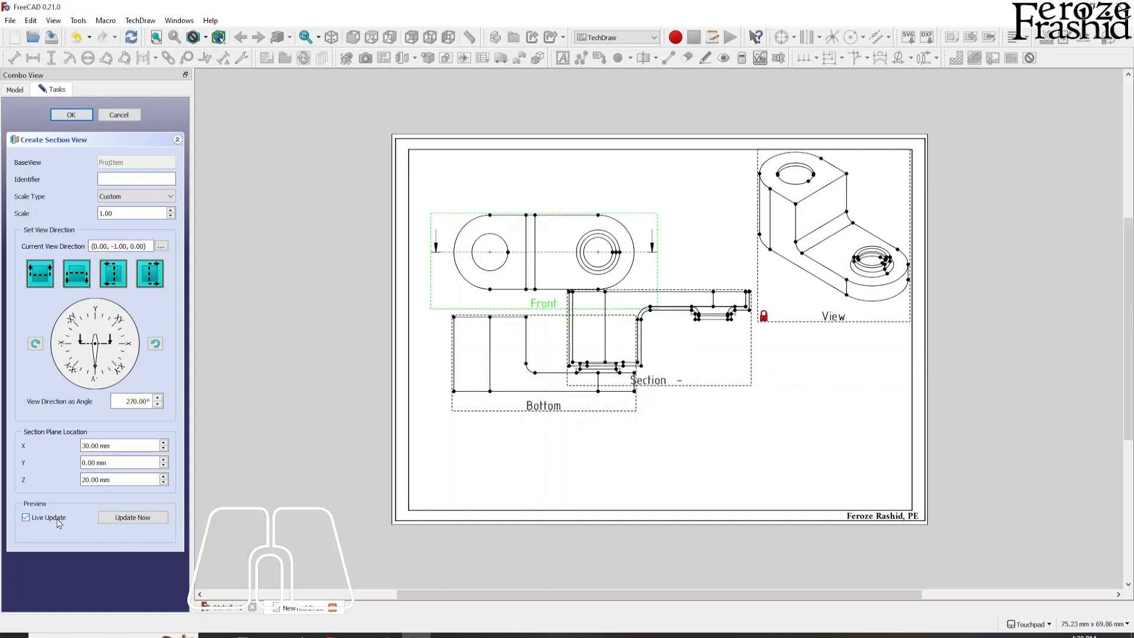
left_click_drag(628, 374, 737, 437)
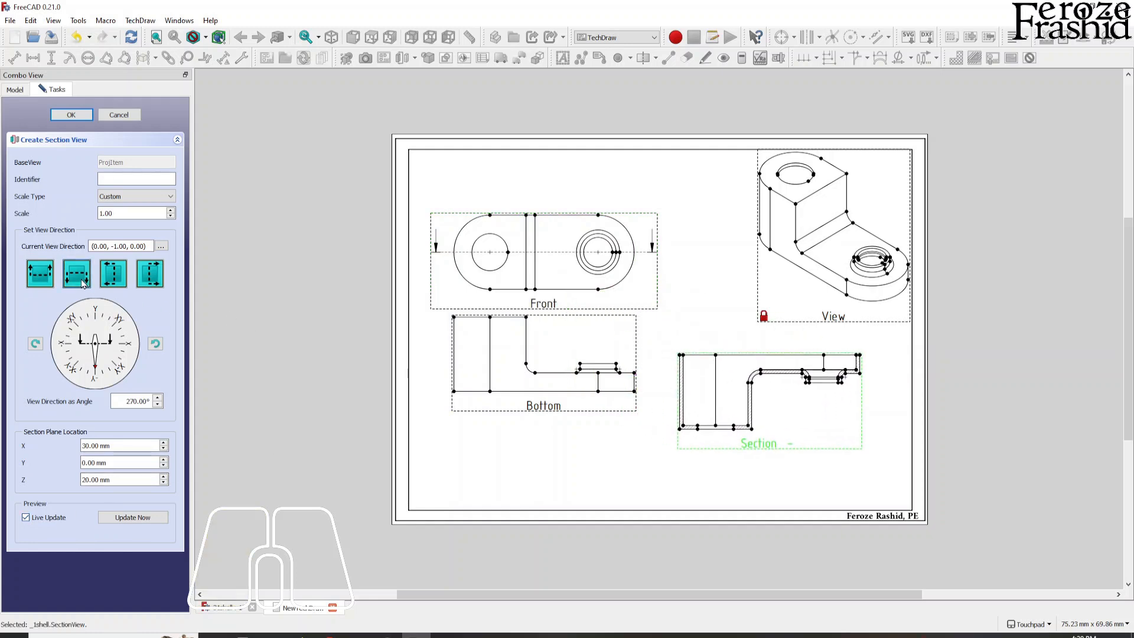
left_click(46, 283)
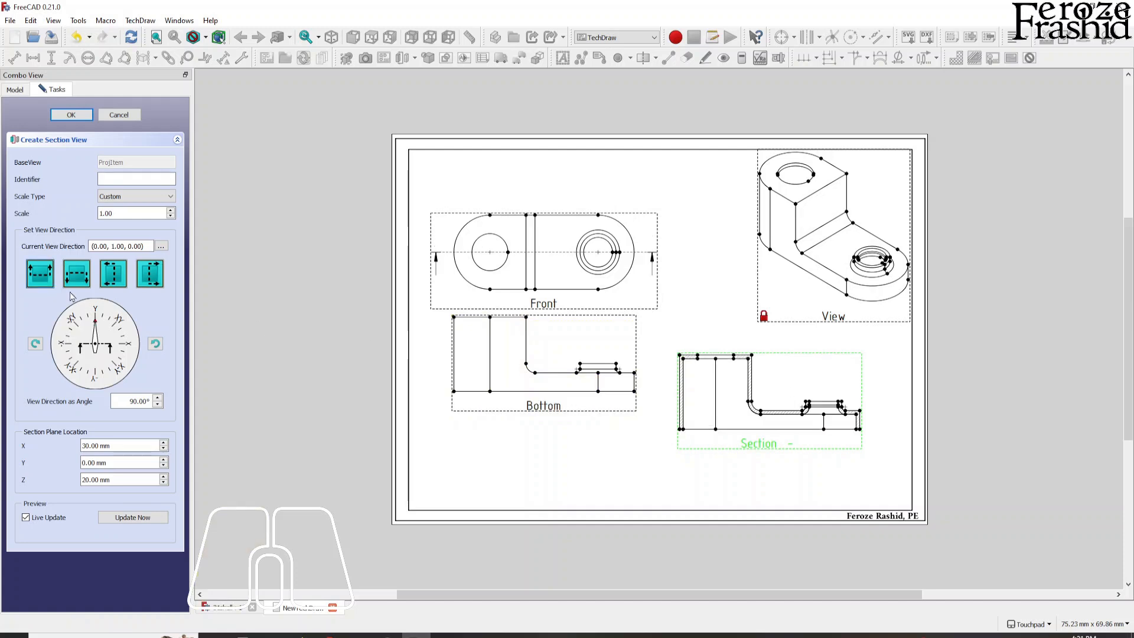
scroll(673, 354, "up", 3)
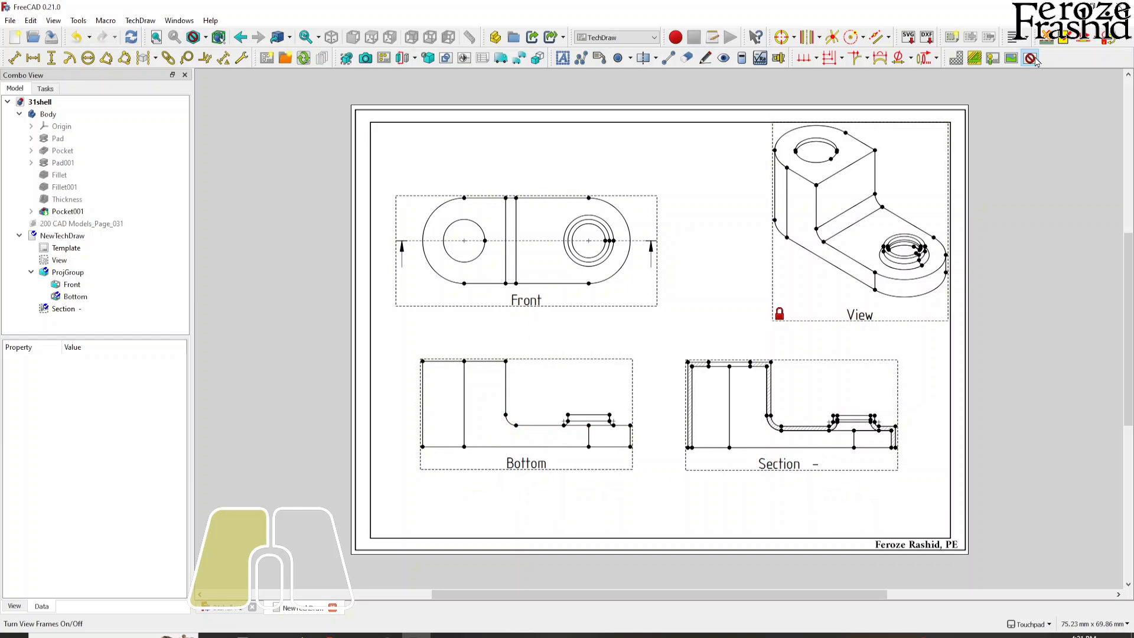
With the view frames on, add a horizontal dimension between the two arc-end vertices on the Front view's upper edge and place it above
left_click(1031, 59)
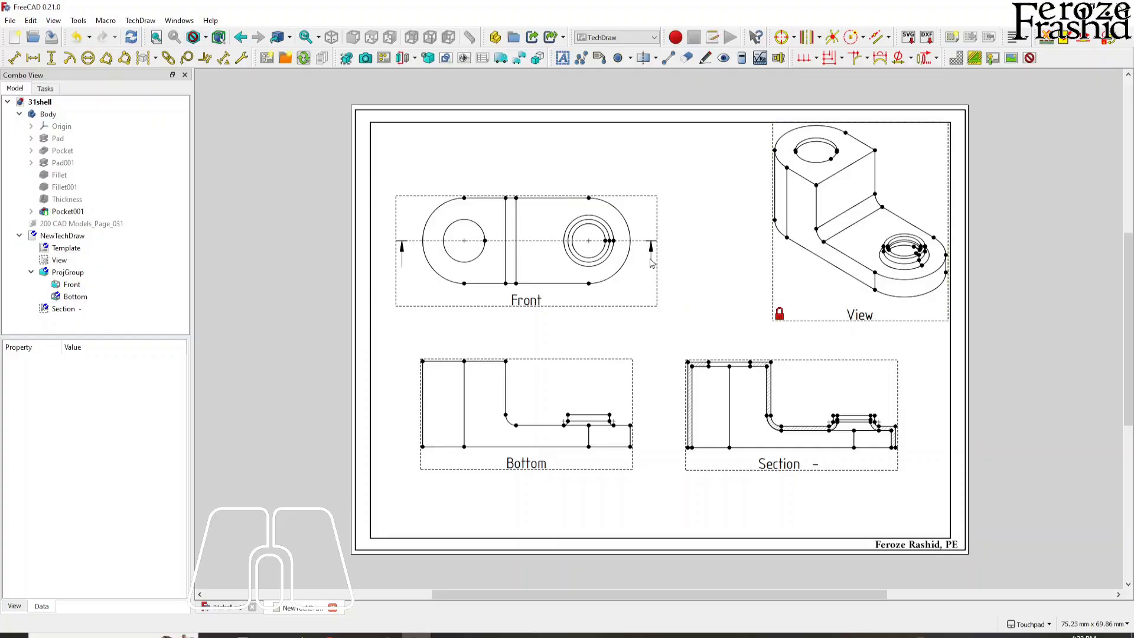
left_click(465, 247)
left_click(465, 198)
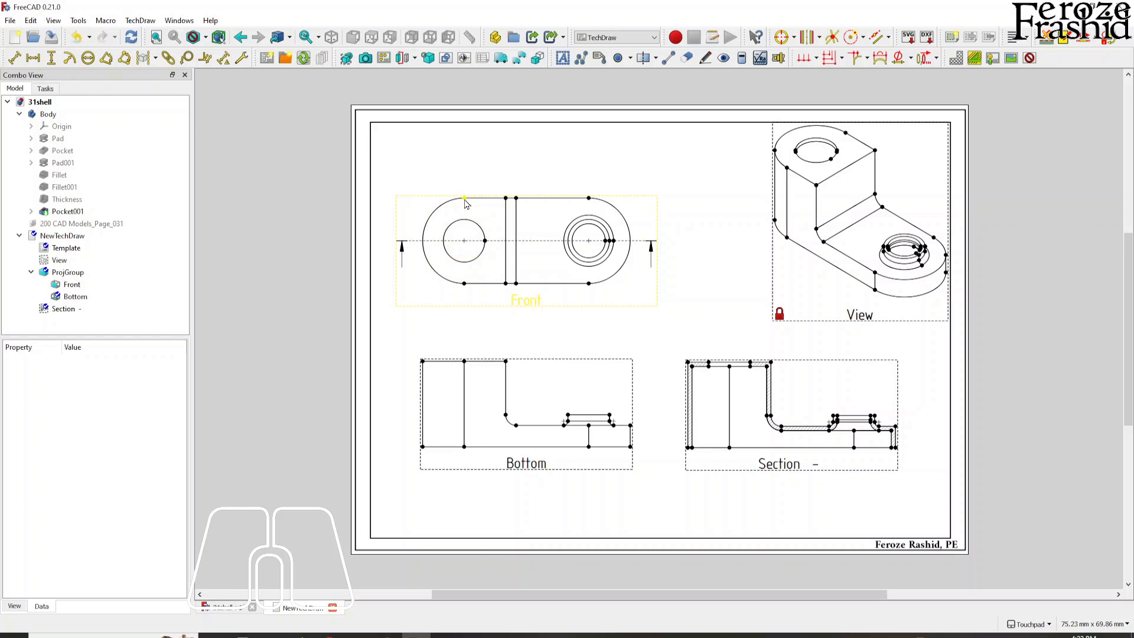
left_click(588, 198, "ctrl")
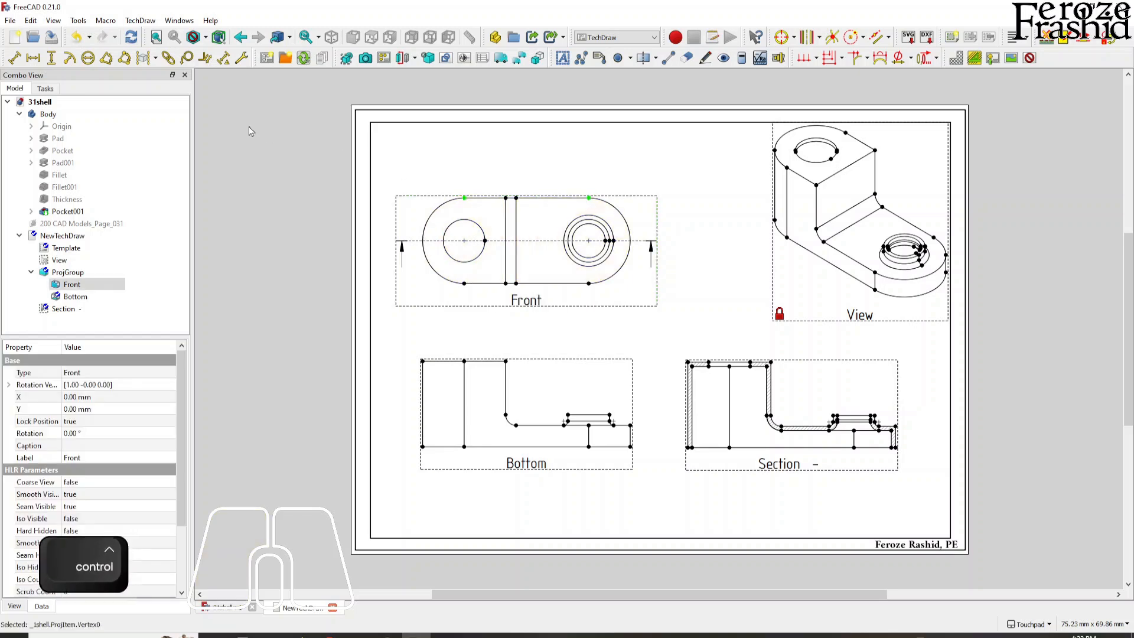
left_click(33, 58)
left_click_drag(535, 209, 534, 183)
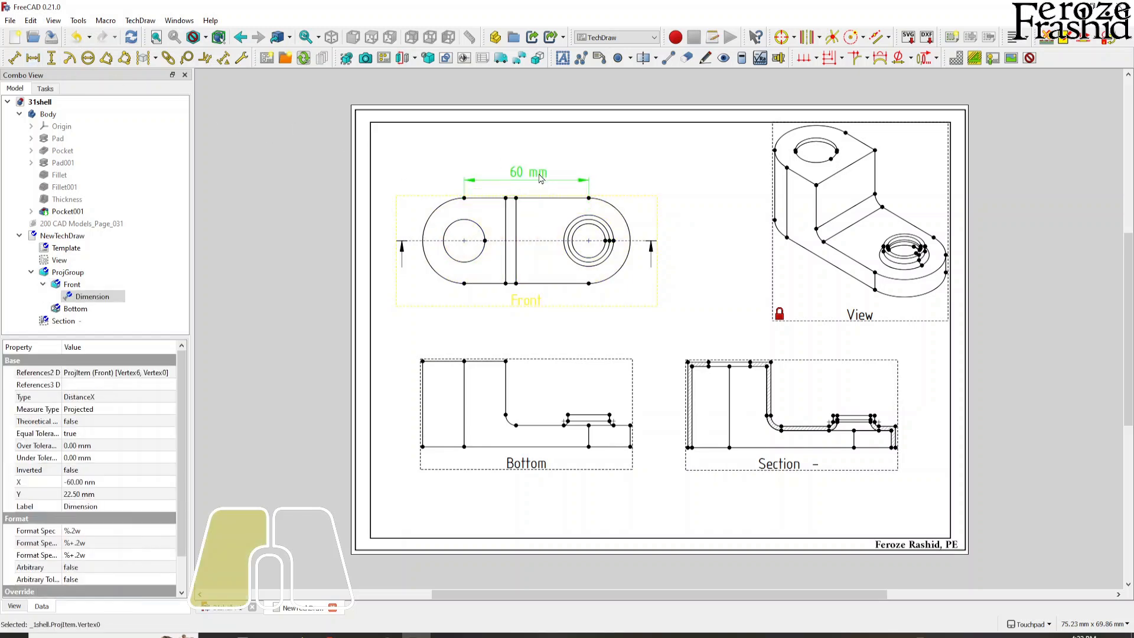
Add a radius dimension to the Front view's left outer arc and a diameter dimension to its left hole, both placed at the view's upper left
left_click(441, 206)
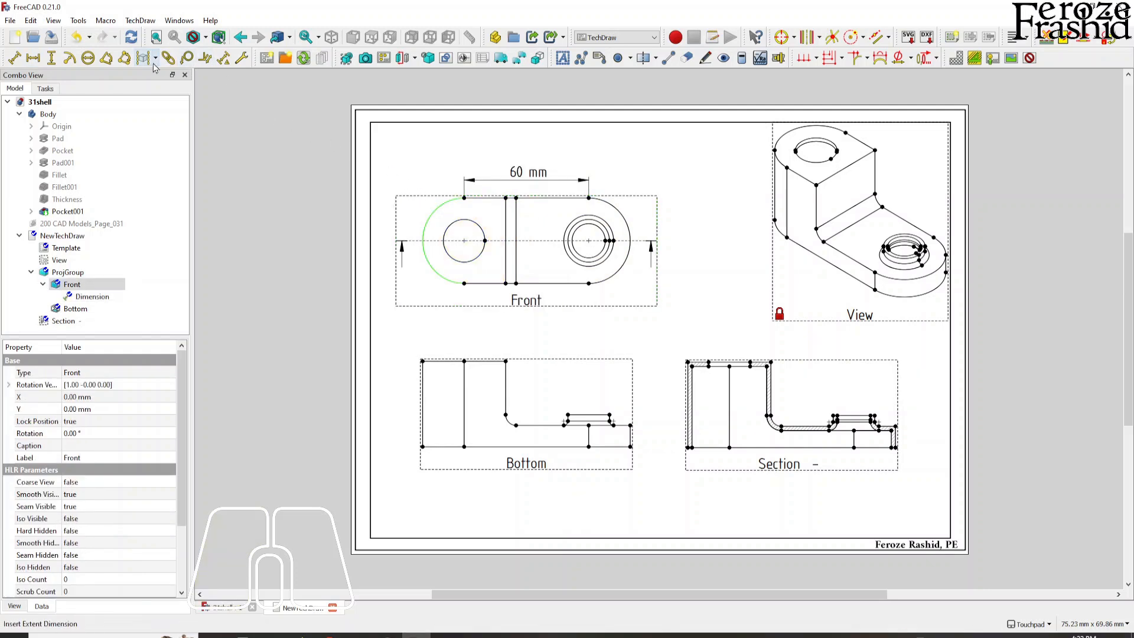
left_click(73, 62)
left_click_drag(520, 257, 420, 168)
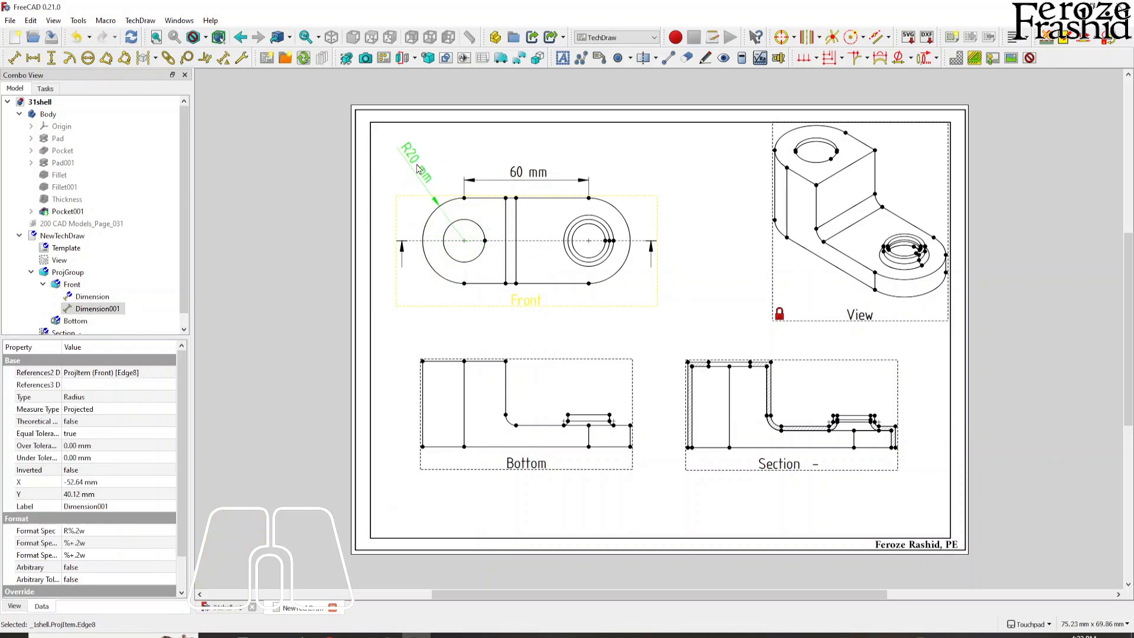
left_click(450, 232)
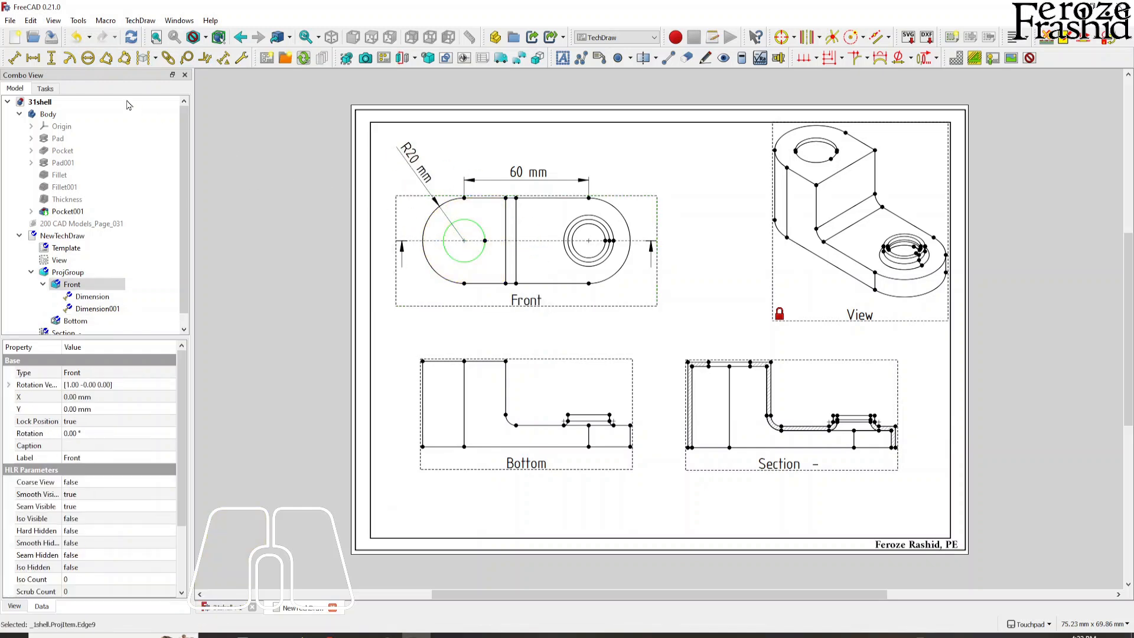
left_click(71, 59)
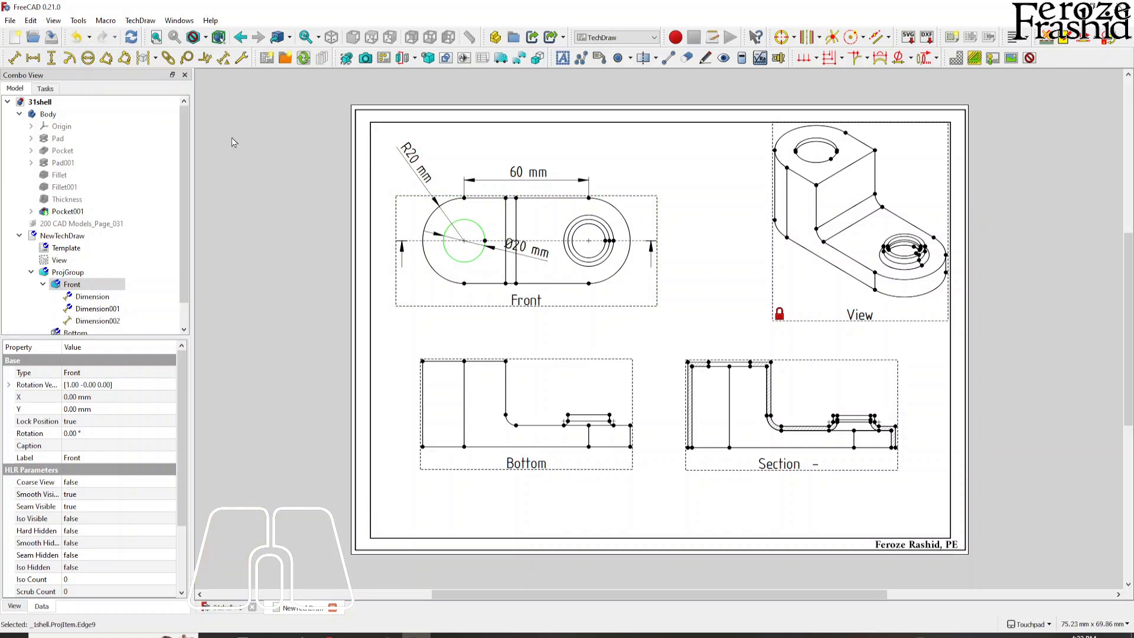
left_click_drag(528, 254, 417, 194)
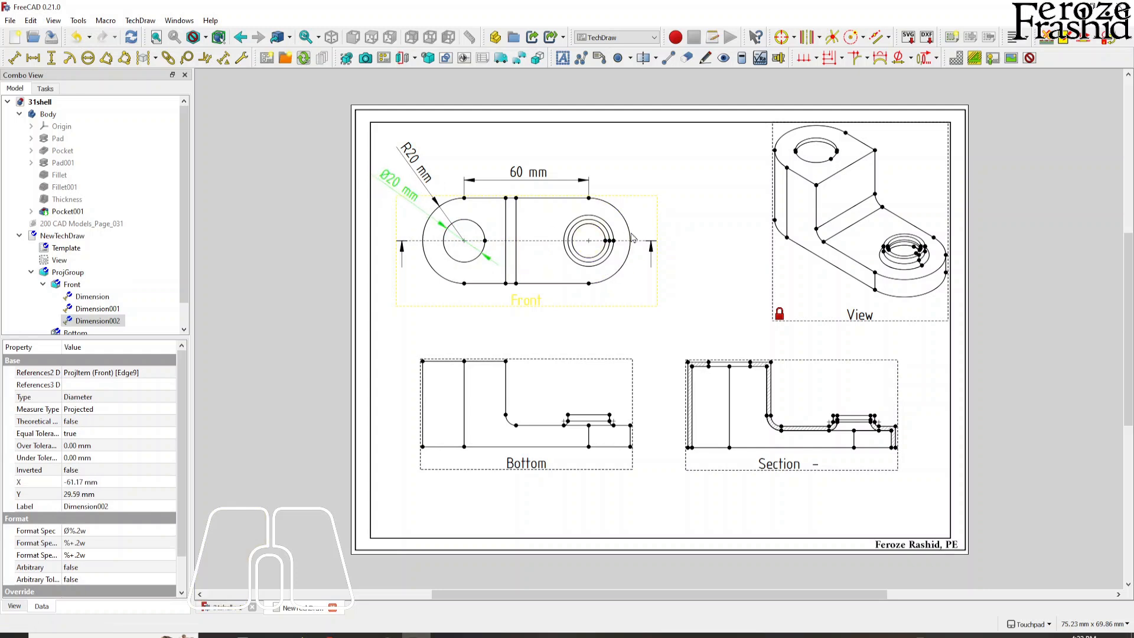
Add diameter dimensions to the innermost and next larger circles of the Front view's right hole, placing both at the view's upper right
left_click(600, 235)
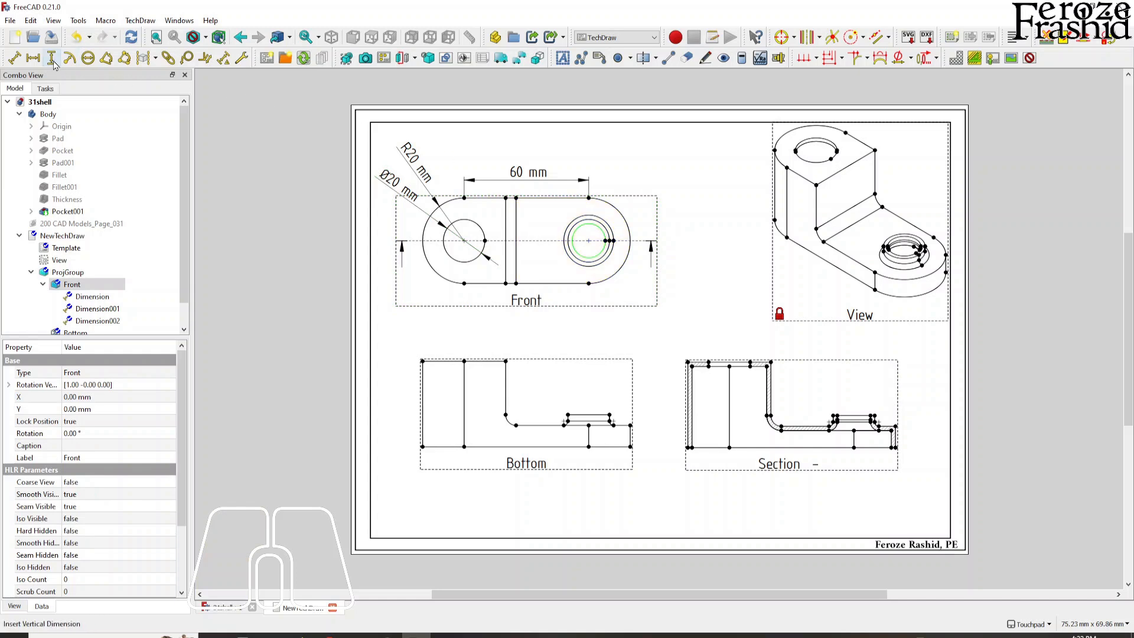
left_click(88, 57)
left_click_drag(544, 250, 660, 196)
left_click_drag(670, 172, 662, 166)
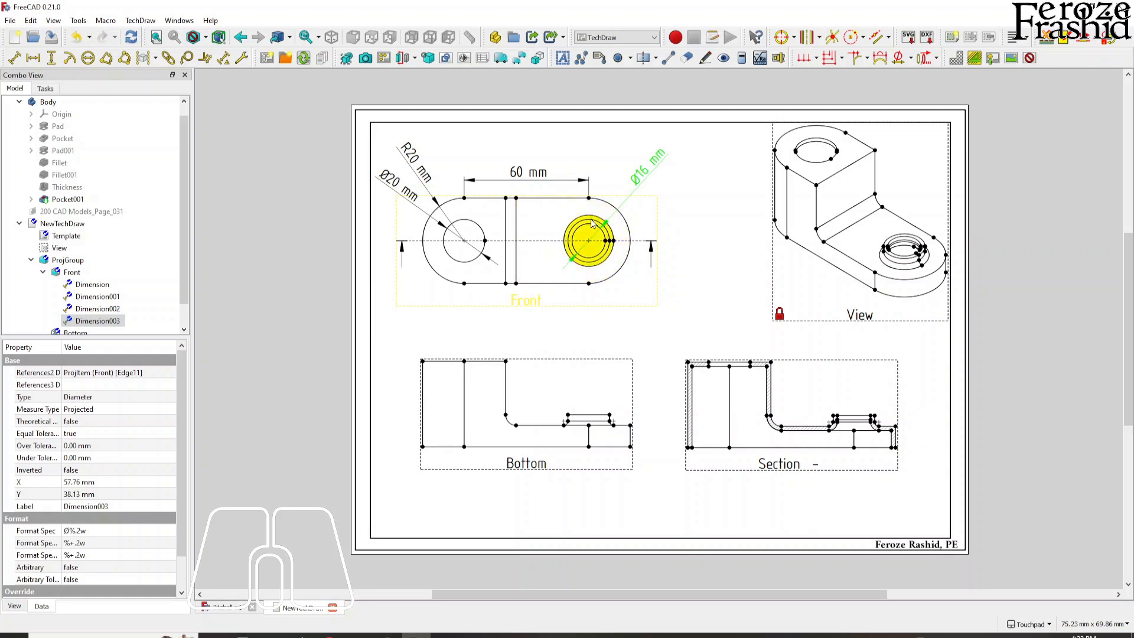
left_click(592, 222)
left_click(88, 58)
left_click_drag(526, 253, 675, 195)
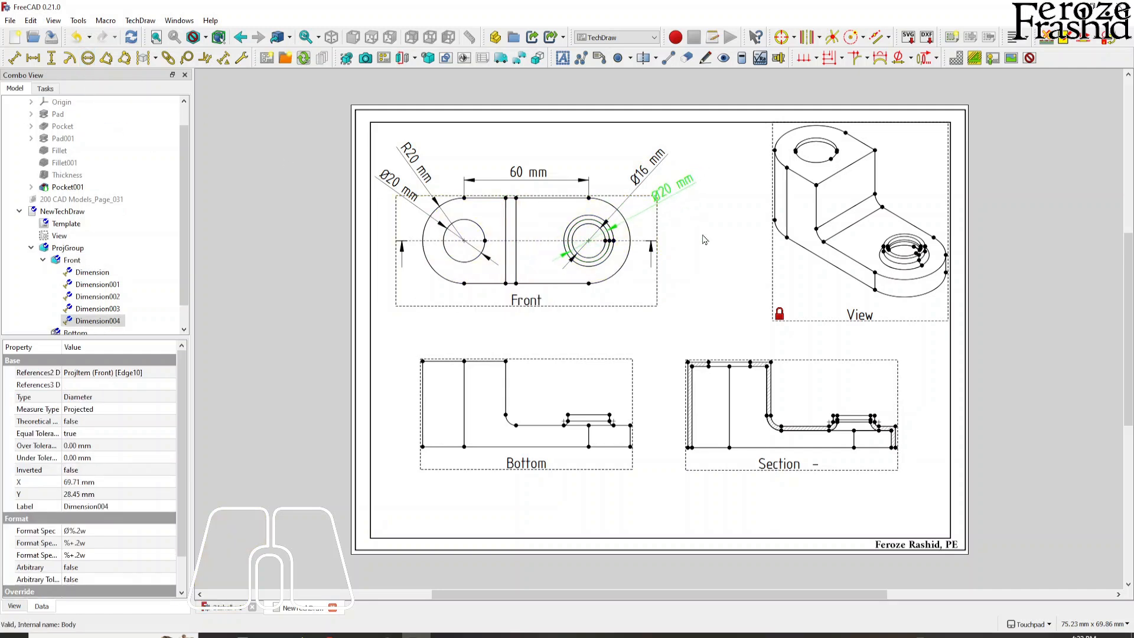
left_click(704, 239)
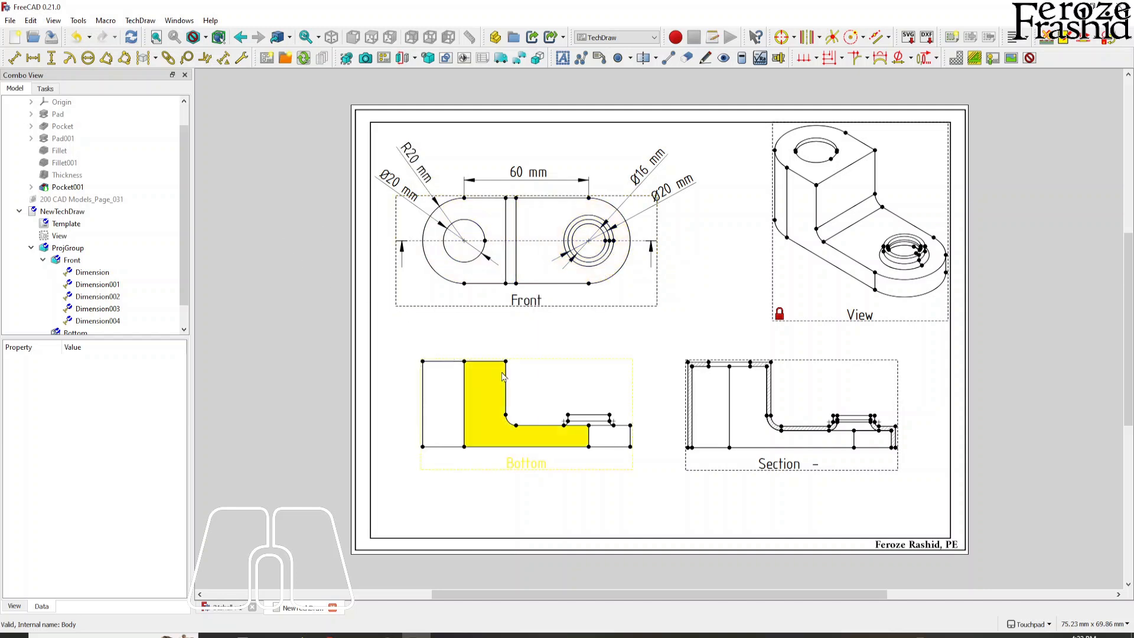
Add a vertical dimension to the Bottom view's left edge and place it to the left of the view
left_click(422, 391)
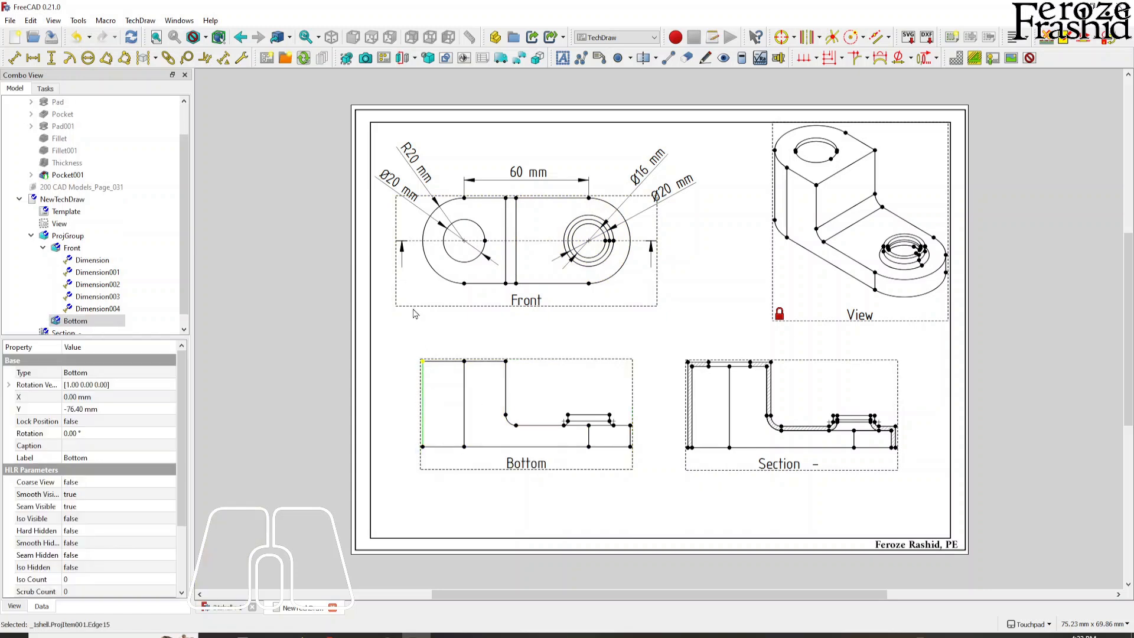
left_click(51, 57)
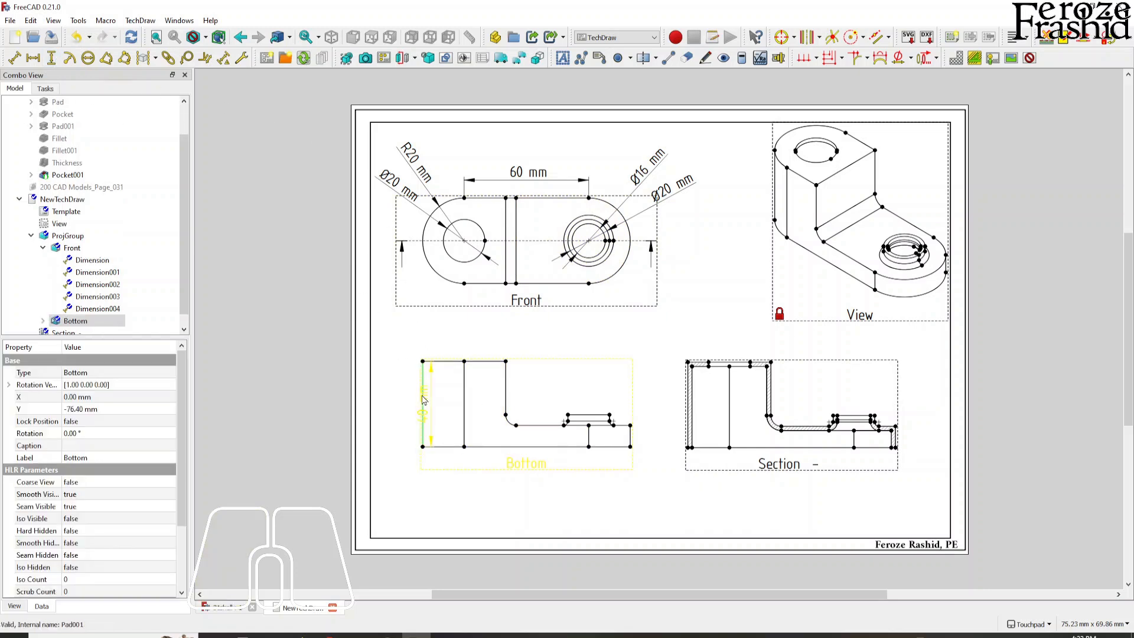
left_click(406, 400)
left_click_drag(406, 400, 391, 400)
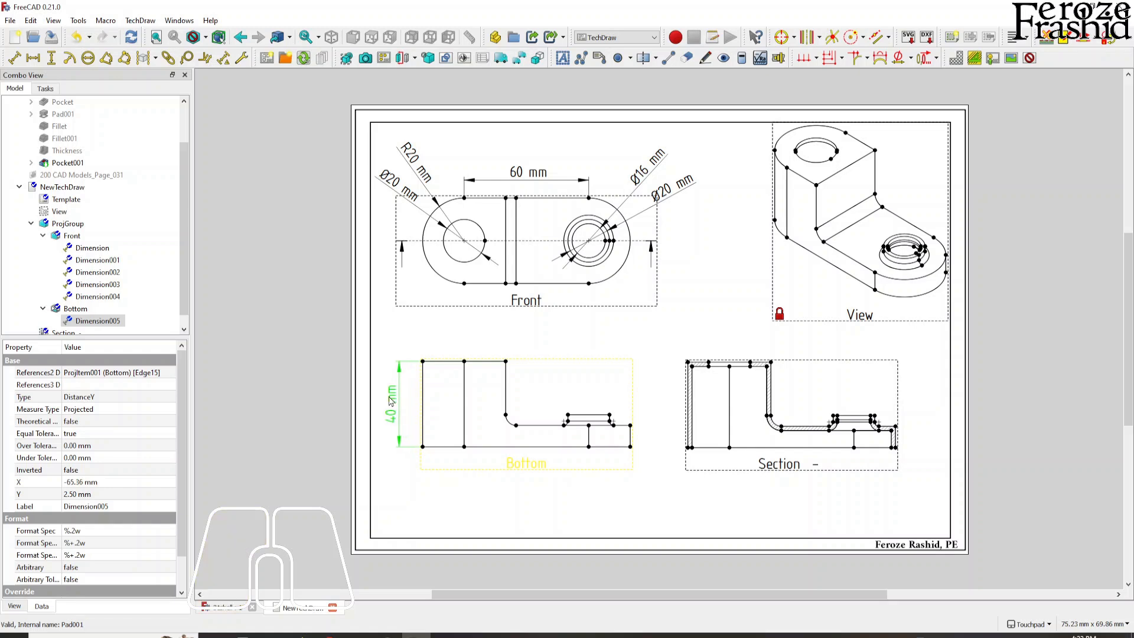
Add a horizontal dimension to the right segment of the Bottom view's raised top edge and place it above the view
left_click(507, 362)
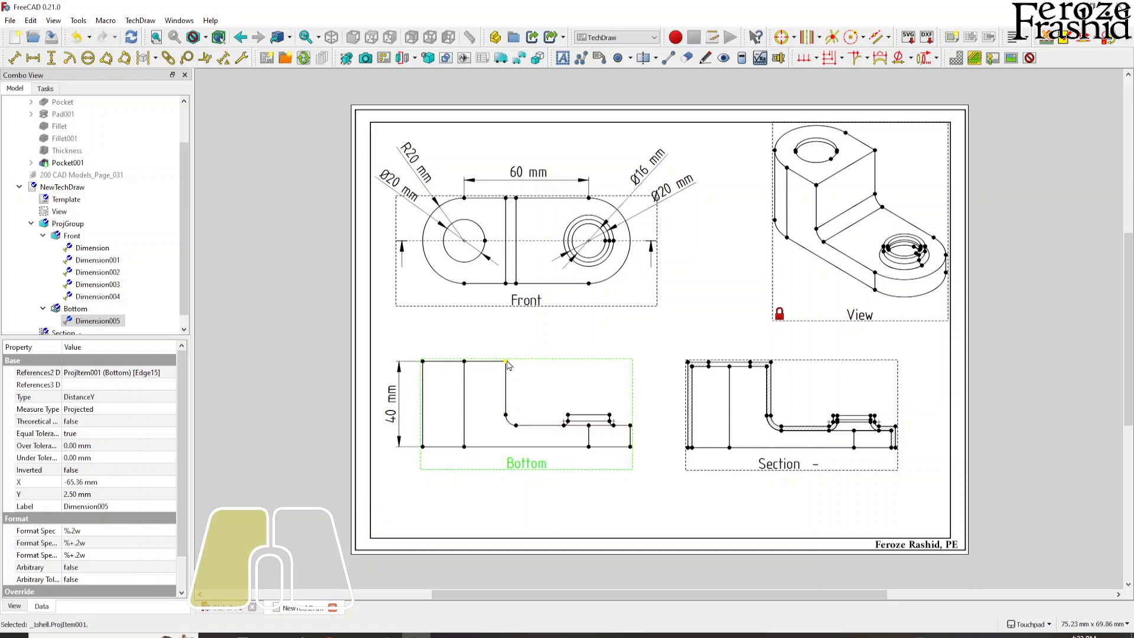
left_click(475, 362)
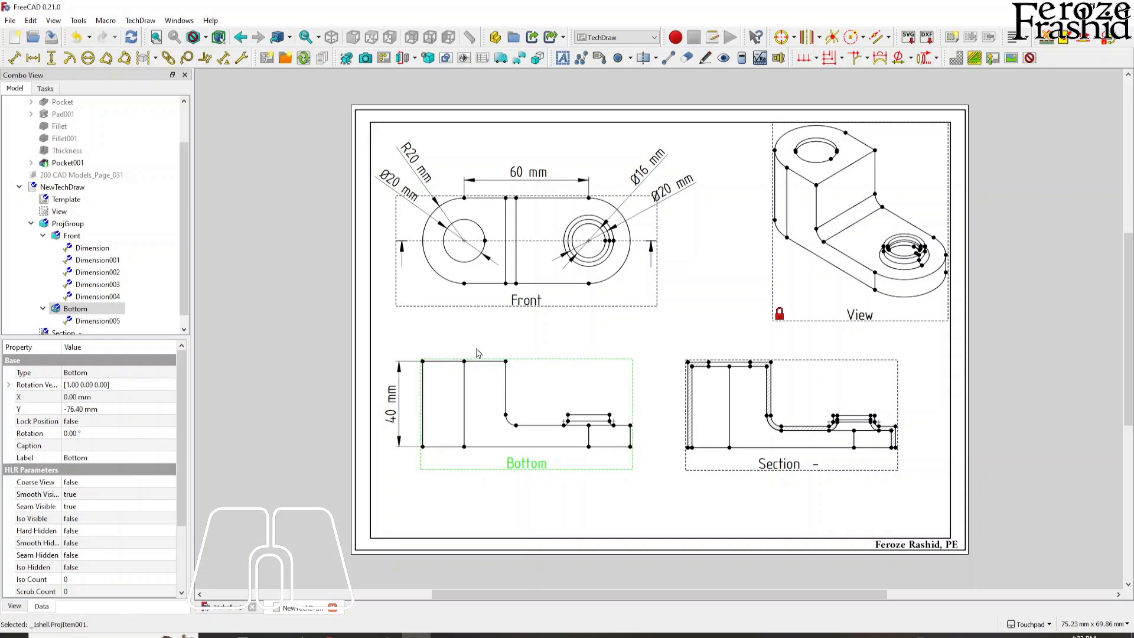
left_click(483, 362)
left_click(34, 57)
left_click_drag(481, 354, 482, 340)
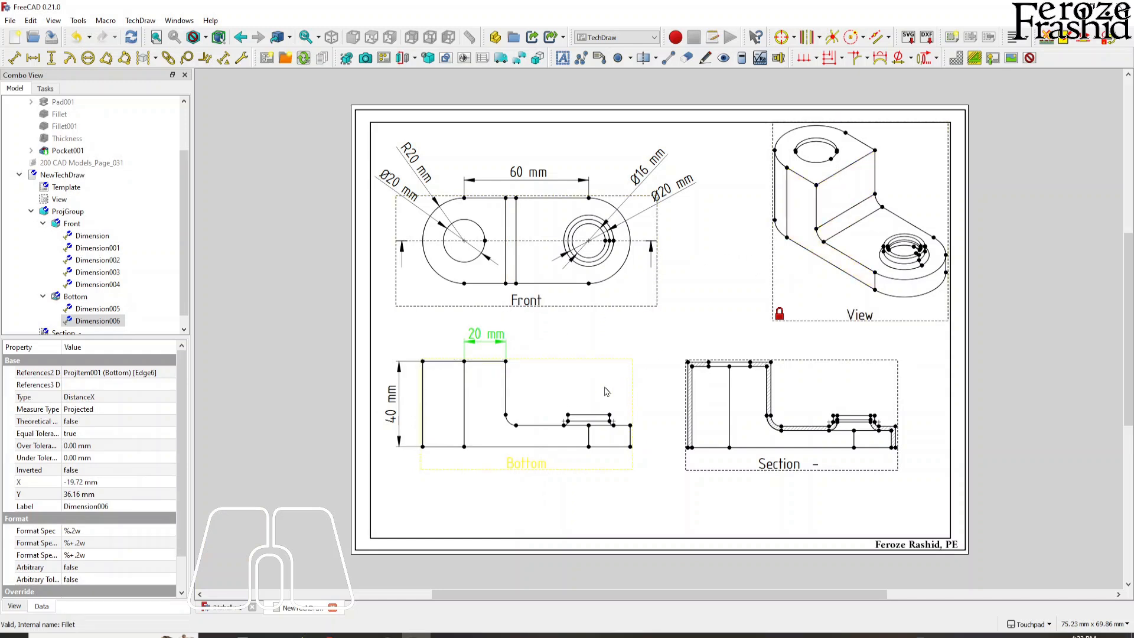
left_click(509, 425)
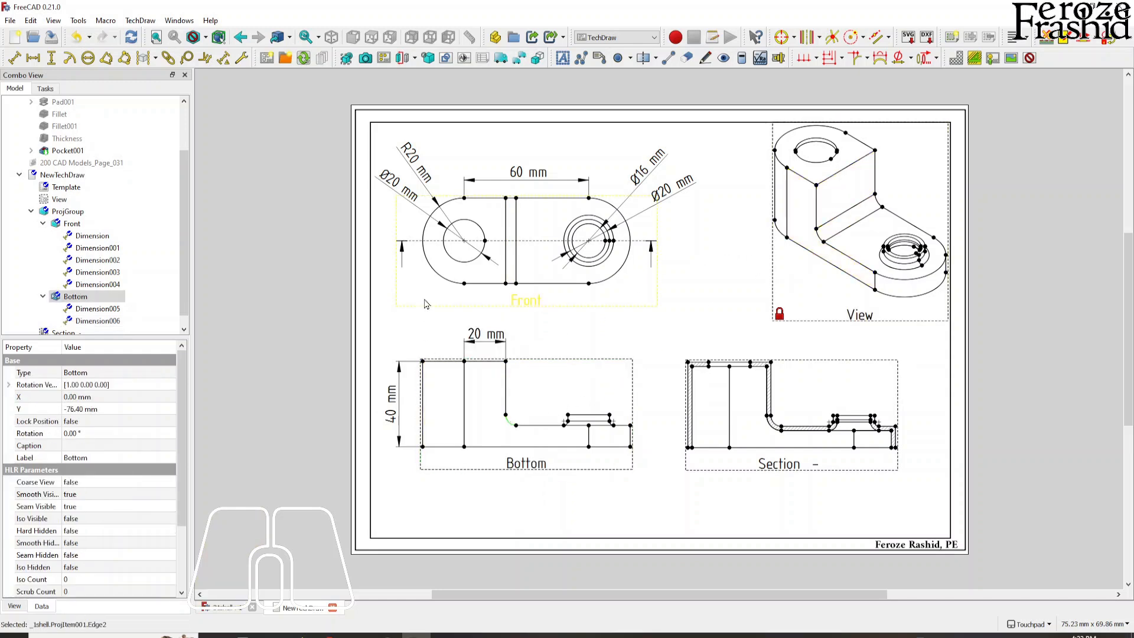
left_click(69, 58)
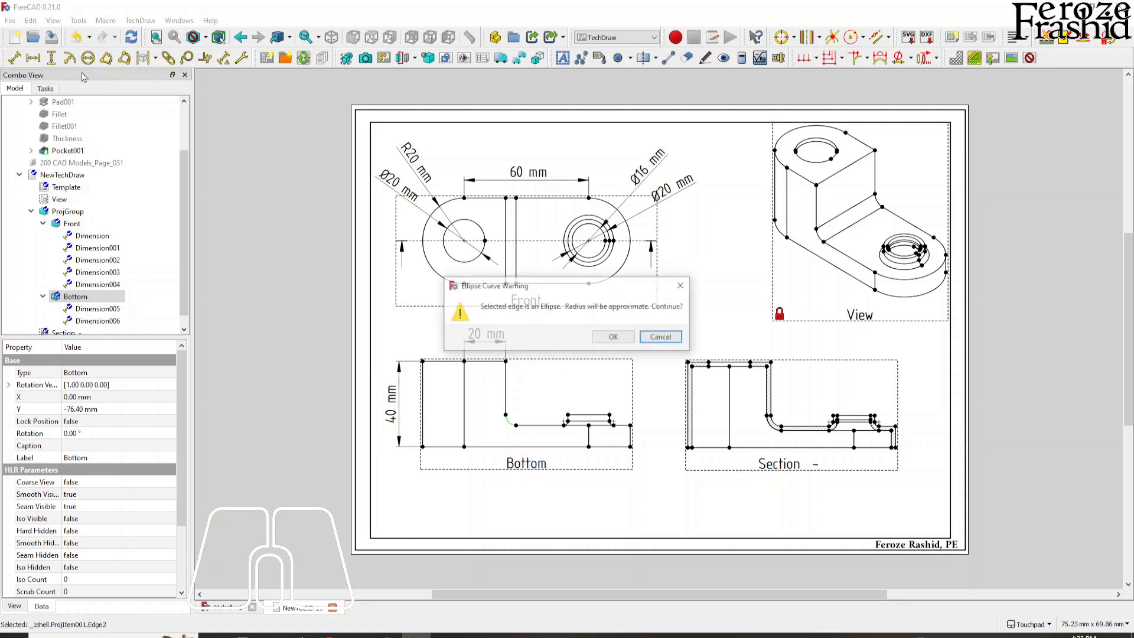
left_click(617, 338)
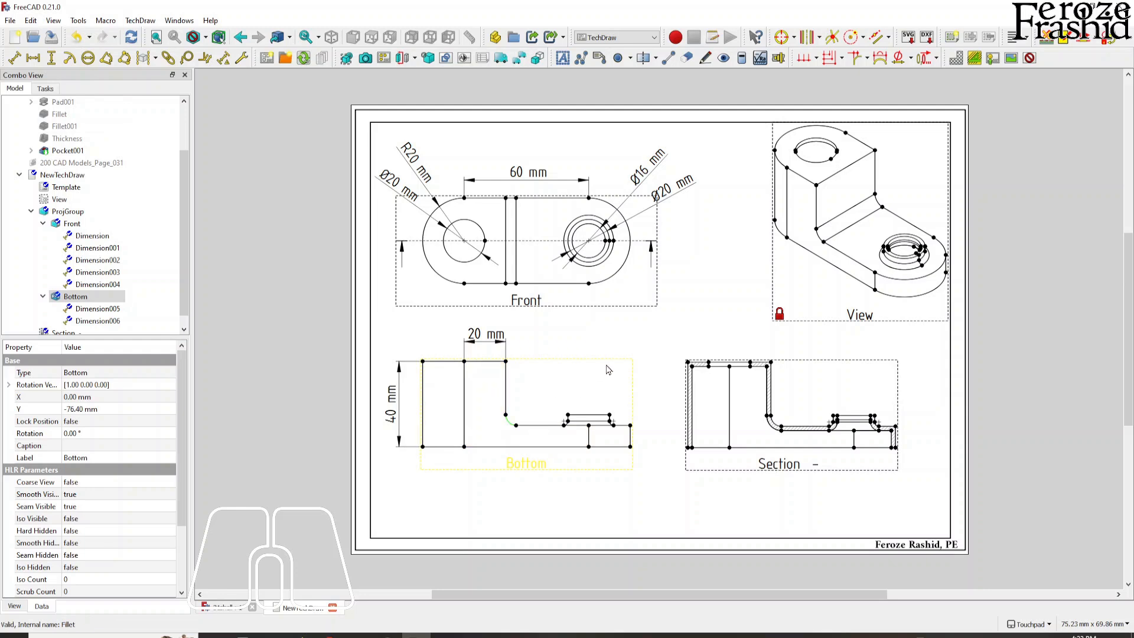
left_click(559, 393)
Add a radius dimension to the Bottom view's inner corner fillet, accepting the approximate radius, and place it to the fillet's upper right
left_click(509, 427)
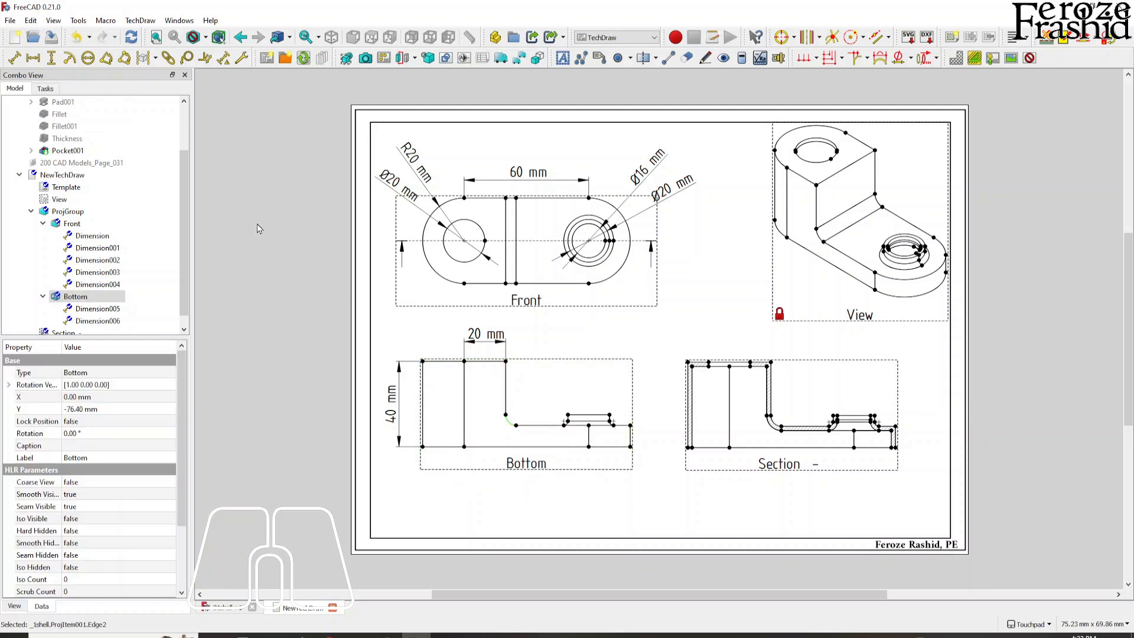
left_click(70, 59)
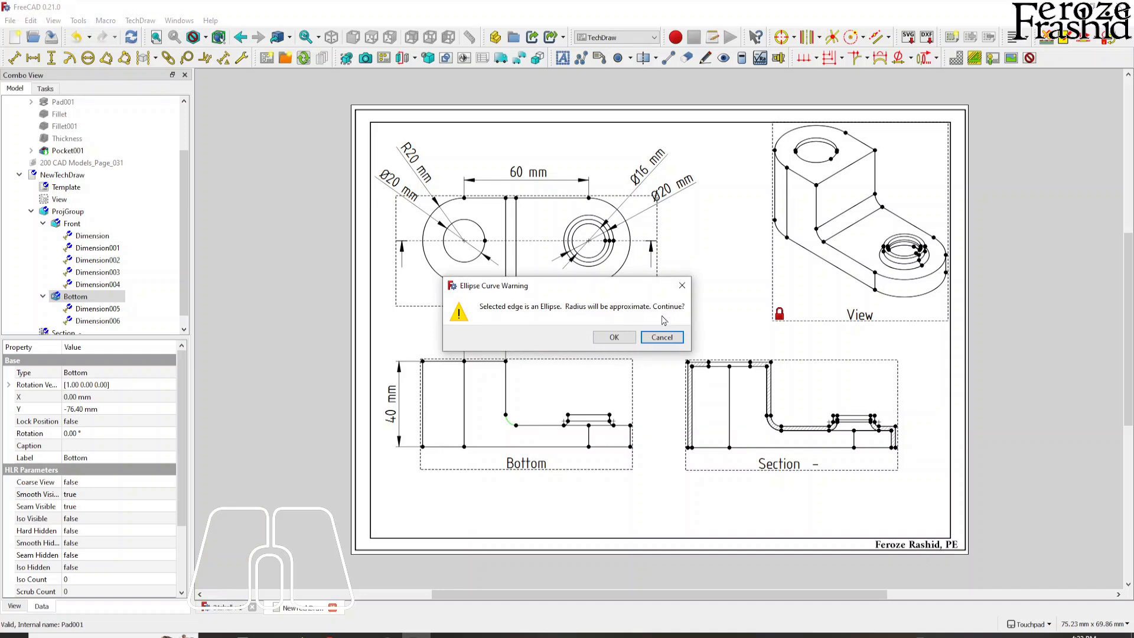
left_click(629, 336)
mouse_move(541, 418)
left_mouse_down()
mouse_move(550, 403)
mouse_move(540, 403)
left_mouse_up()
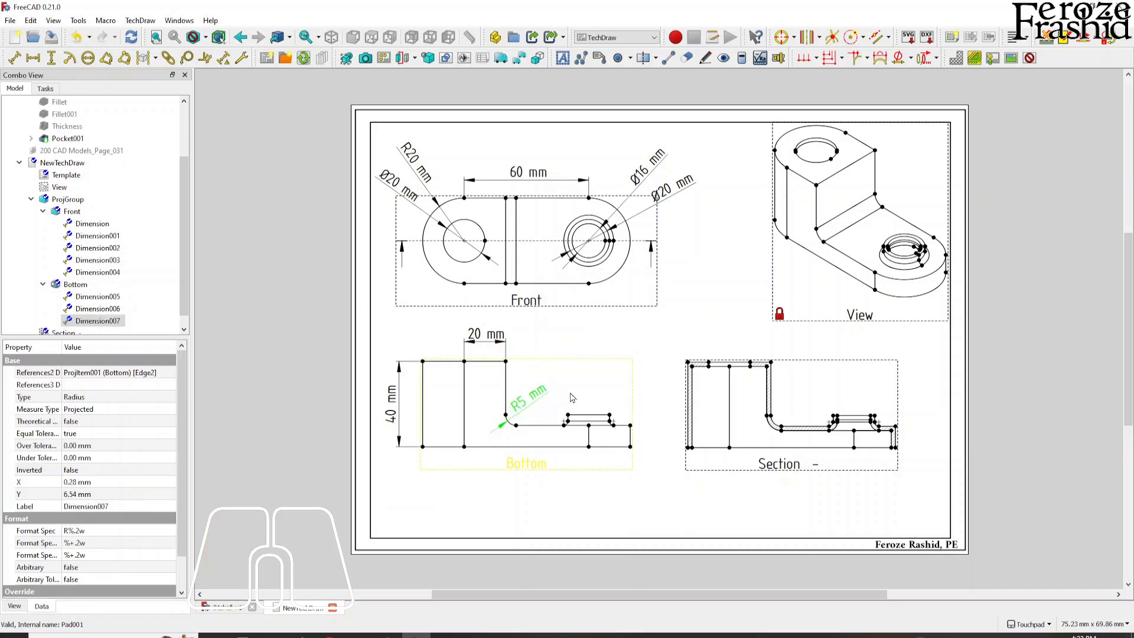
scroll(617, 424, "up", 5)
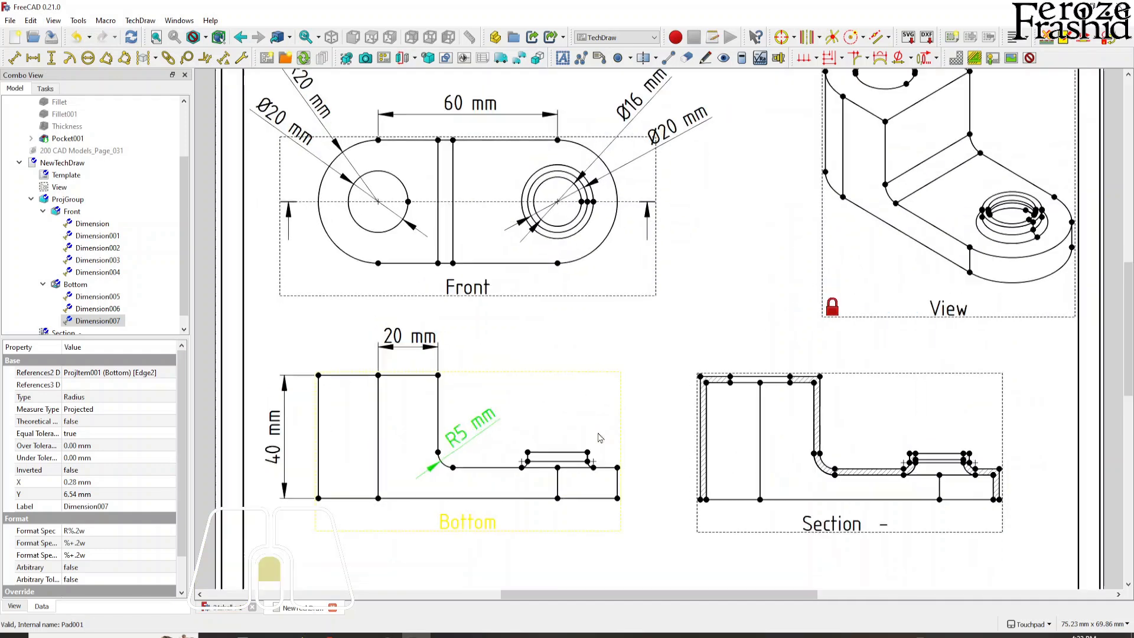
scroll(587, 443, "down", 3)
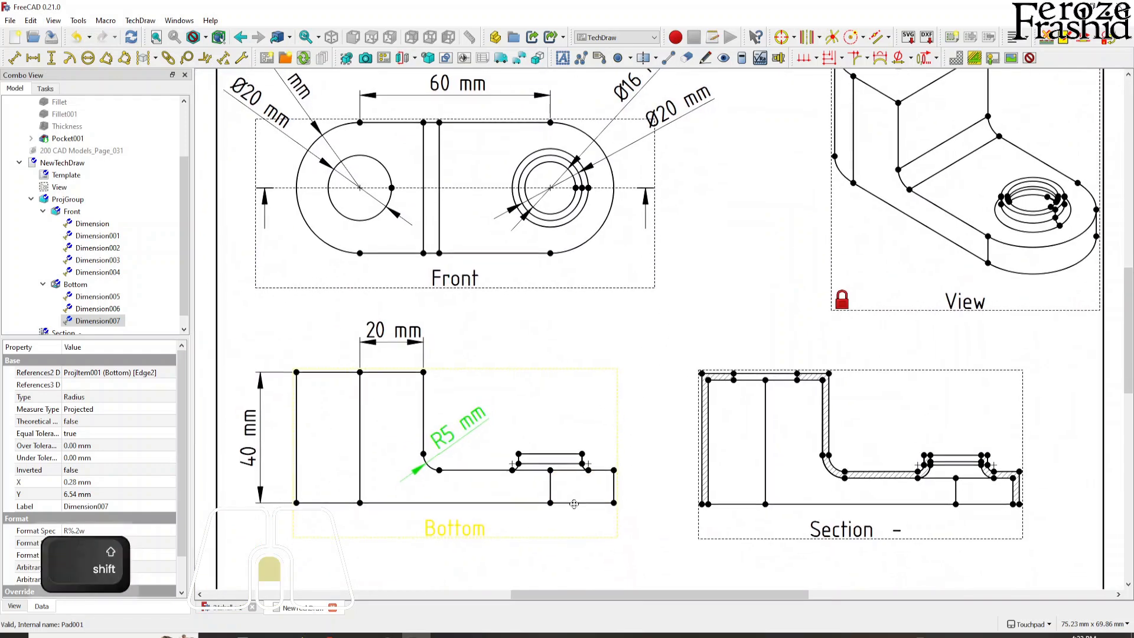
Add a radius dimension to the small fillet at the right base of the Bottom view's boss and place it to the fillet's upper right
scroll(584, 496, "up", 3, "shift")
middle_click(679, 421, "shift")
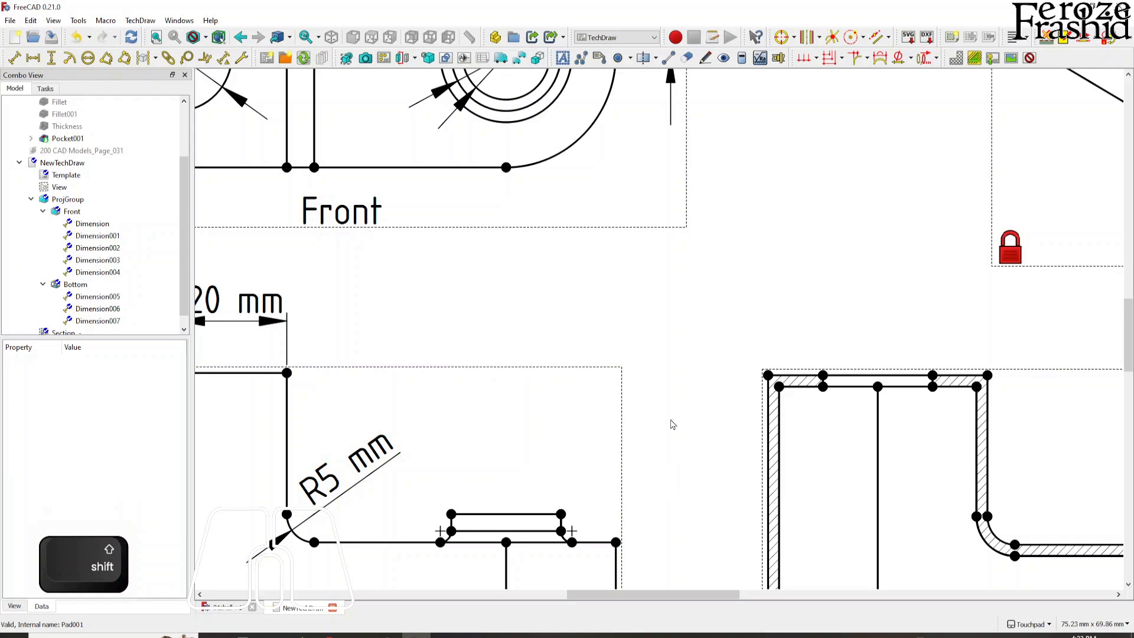
middle_click_drag(699, 367, 770, 238, "shift")
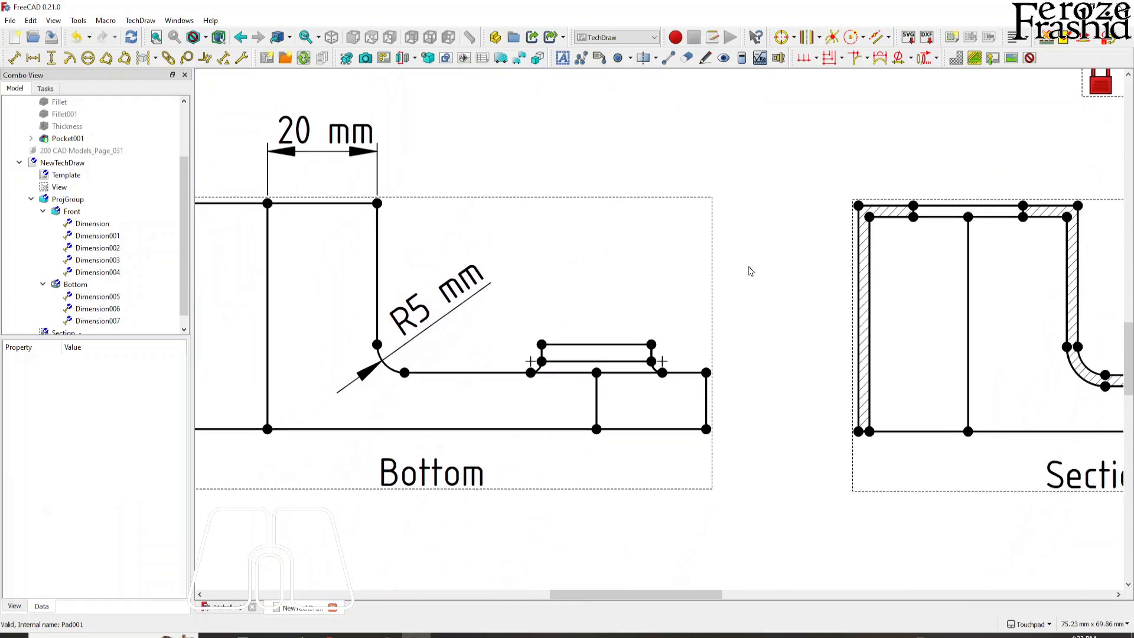
left_click(655, 370)
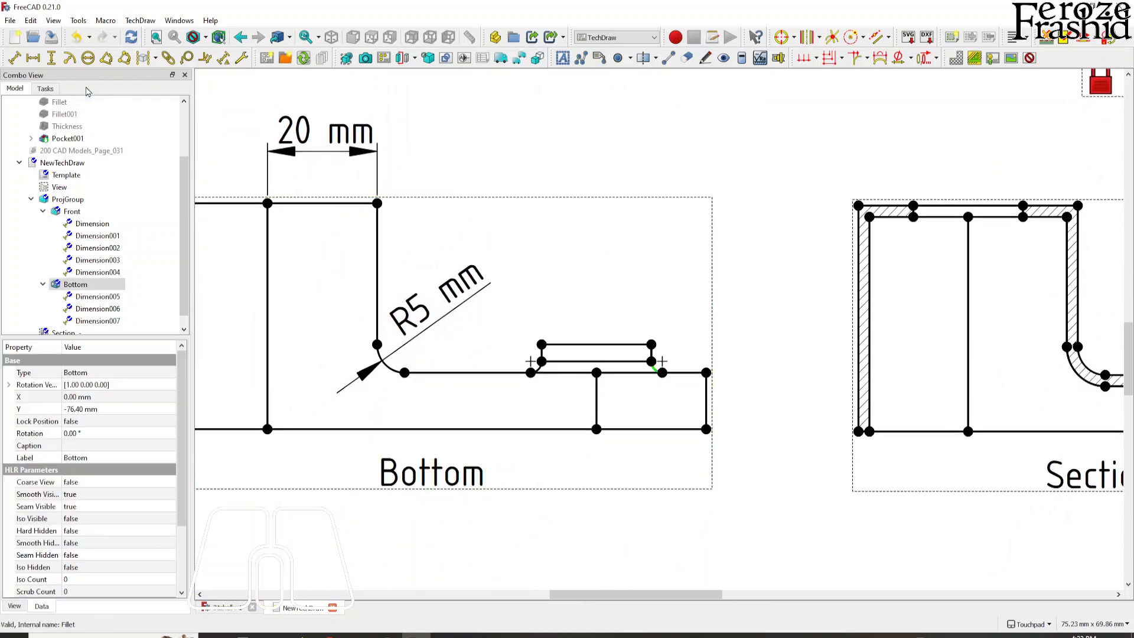
left_click(70, 57)
left_click_drag(467, 334, 732, 292)
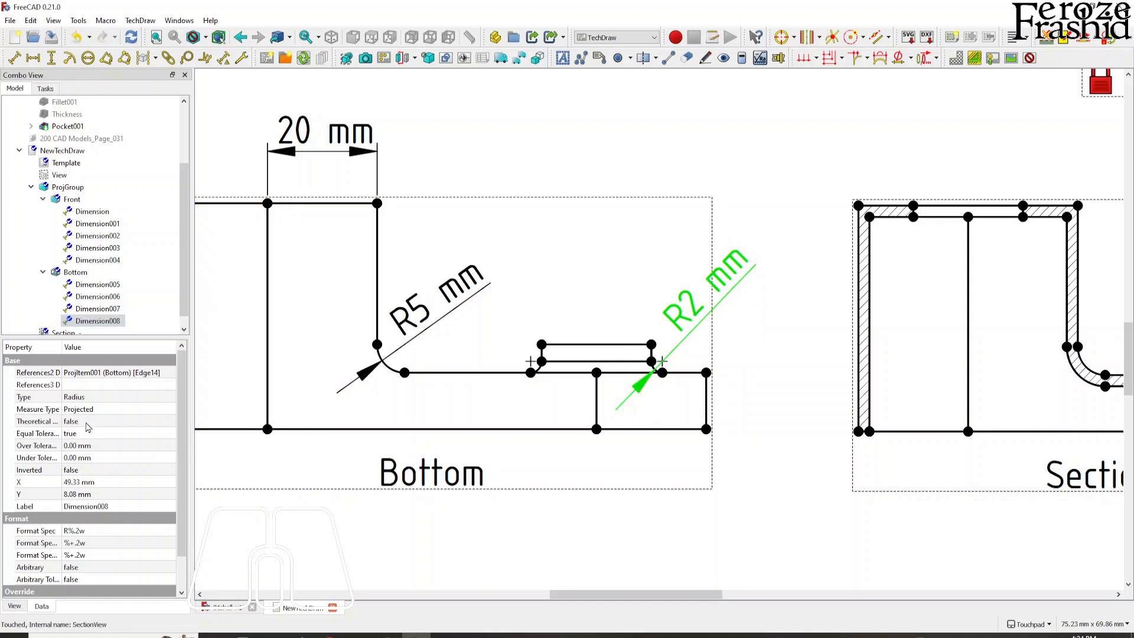
Try the Inverted setting on the boss fillet's radius dimension and restore it to false
left_click(84, 470)
left_click(85, 471)
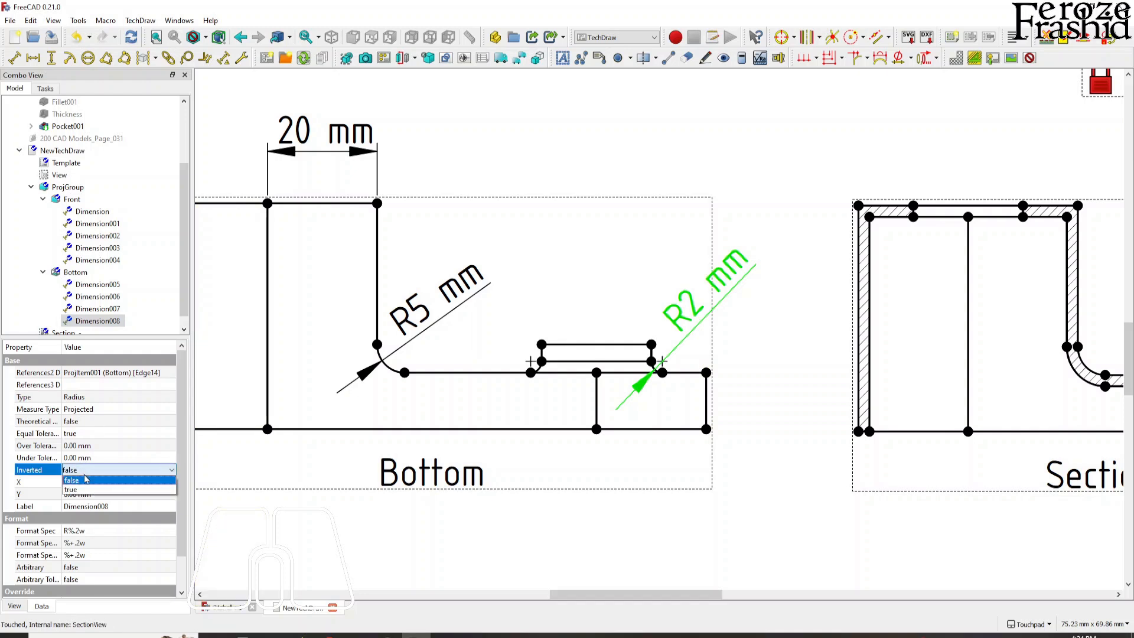
left_click(88, 490)
left_click(95, 470)
left_click(93, 481)
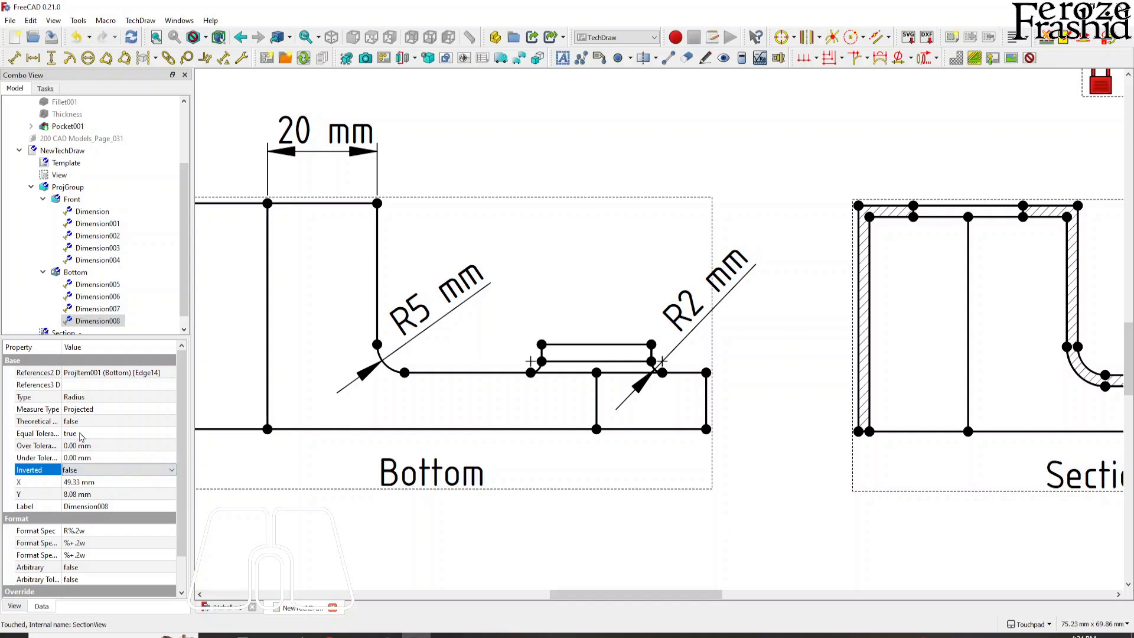
Set Flip Arrowheads to true for the boss fillet's radius dimension in the Bottom view
left_click(21, 607)
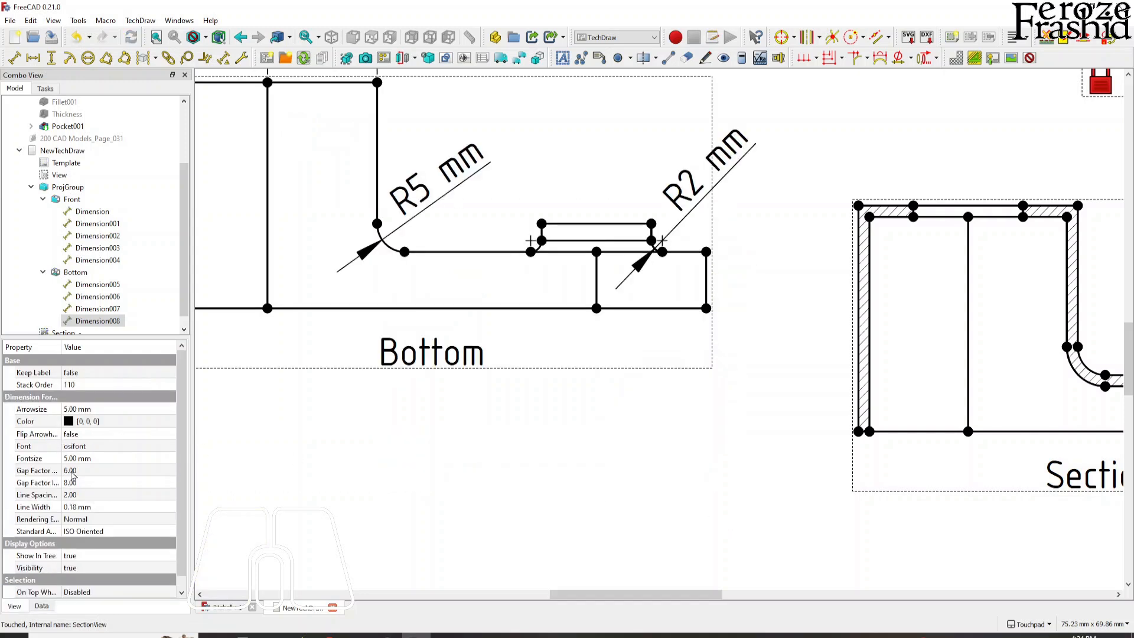
left_click(88, 433)
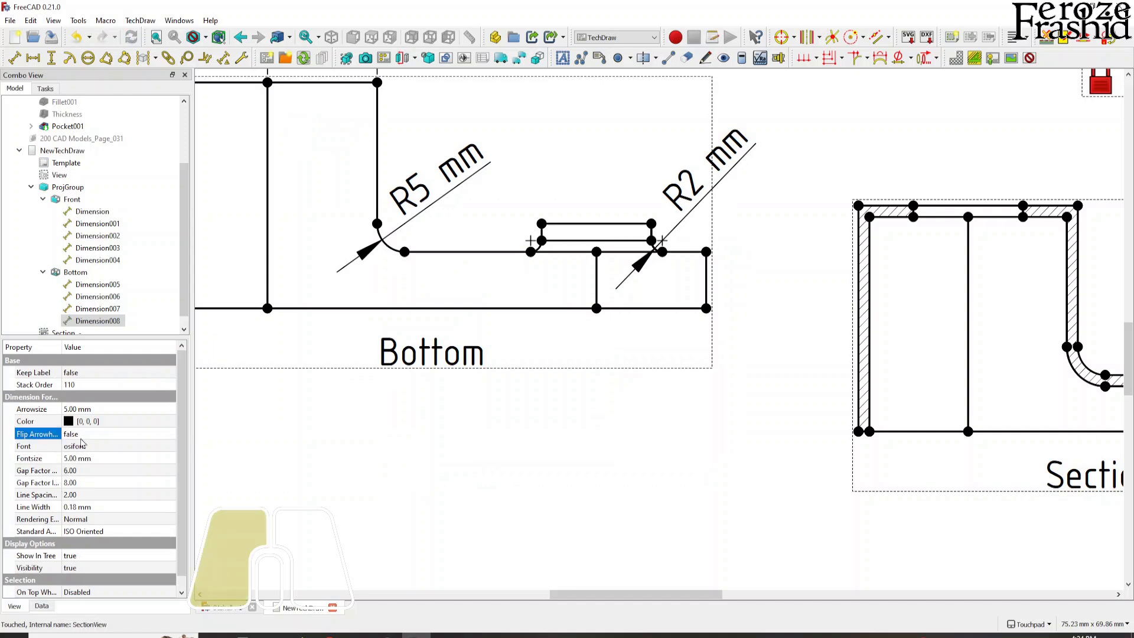
left_click(94, 434)
left_click(85, 458)
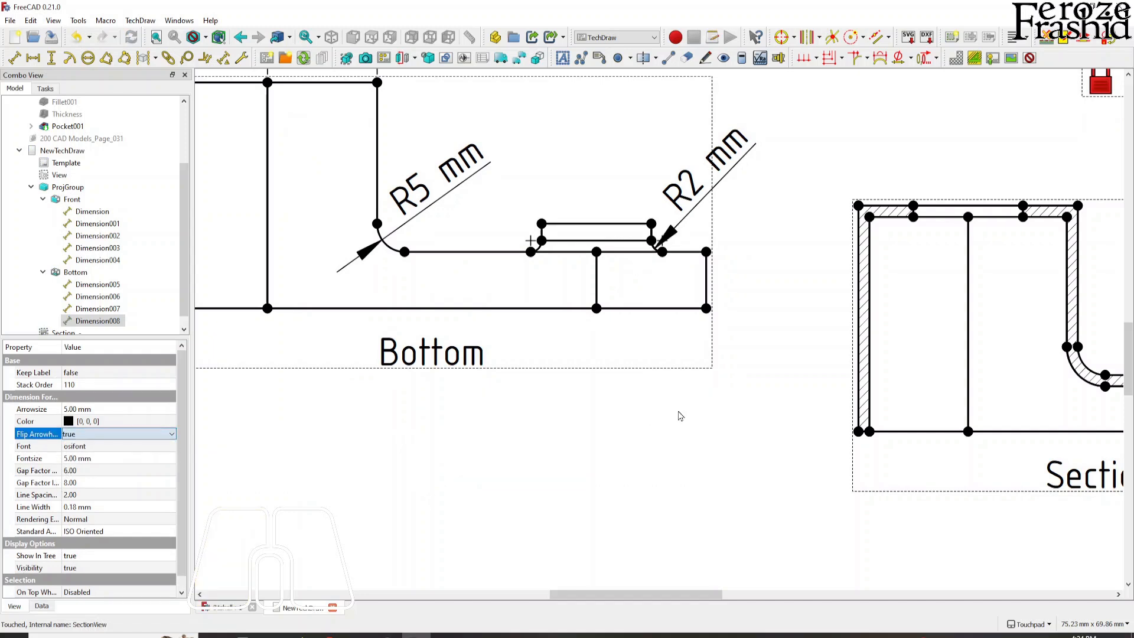
left_click(777, 354)
Set Flip Arrowheads to true for the radius dimension on the Bottom view's larger inner corner fillet
left_click(417, 198)
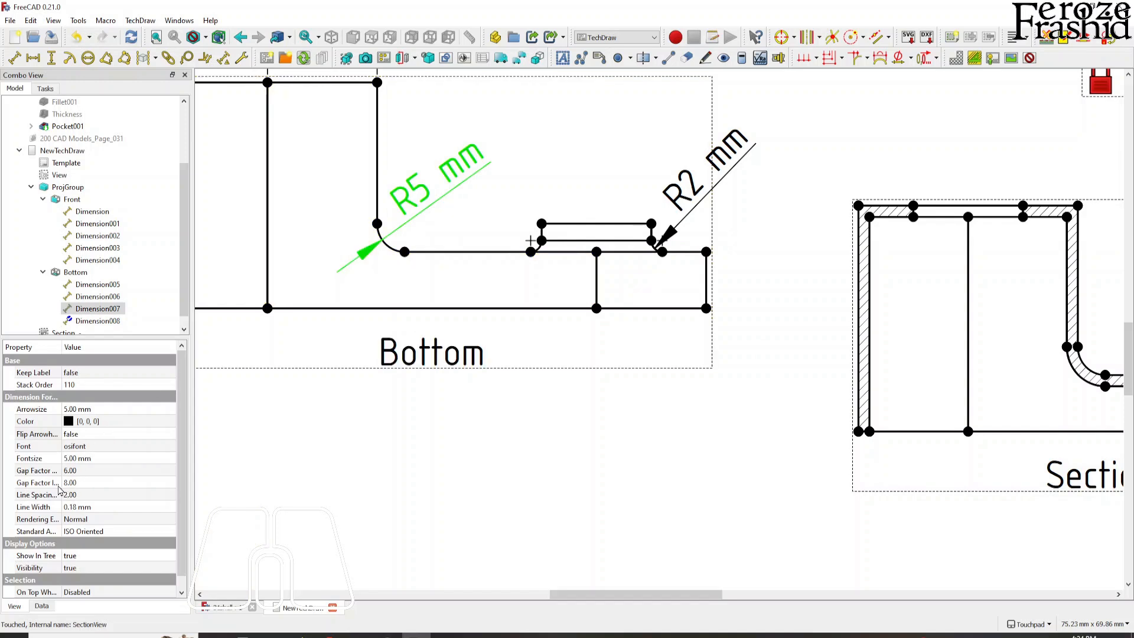
left_click(35, 433)
left_click(95, 434)
left_click(88, 458)
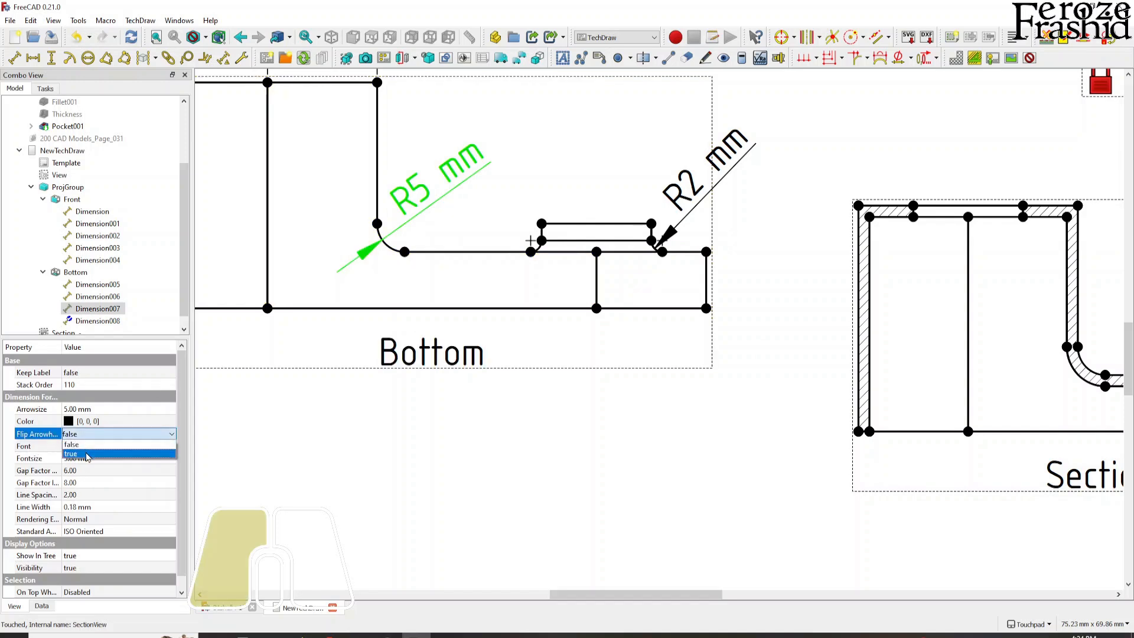
left_click(833, 301)
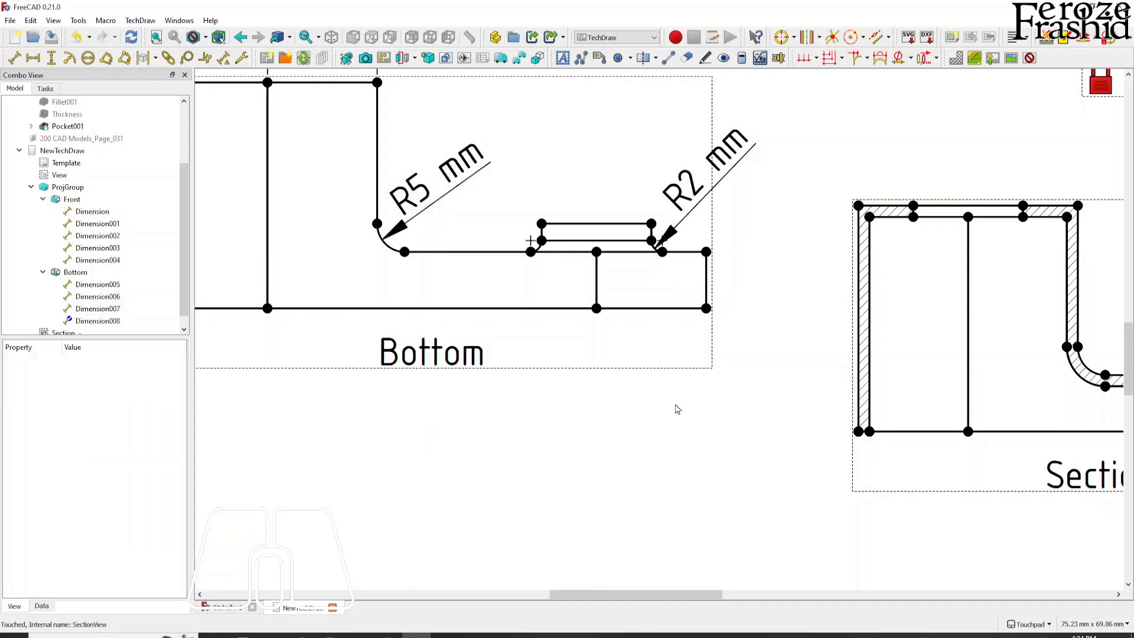
Set Flip Arrowheads to true for the diameter dimension of the Front view's left hole
scroll(625, 432, "down", 1)
scroll(626, 432, "down", 2)
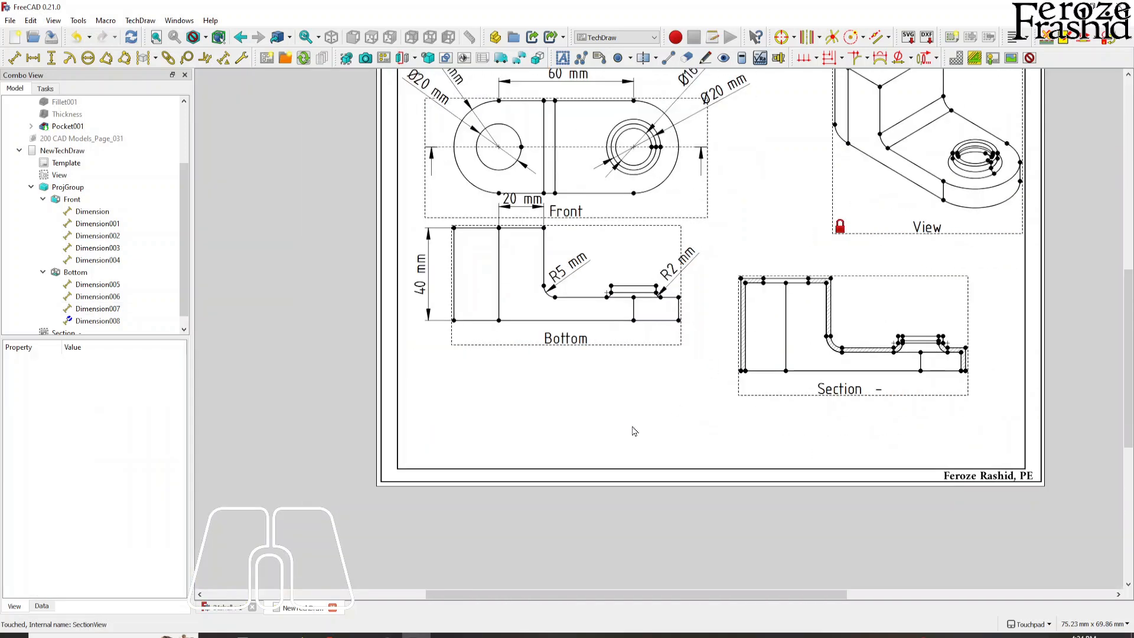
scroll(604, 424, "down", 1)
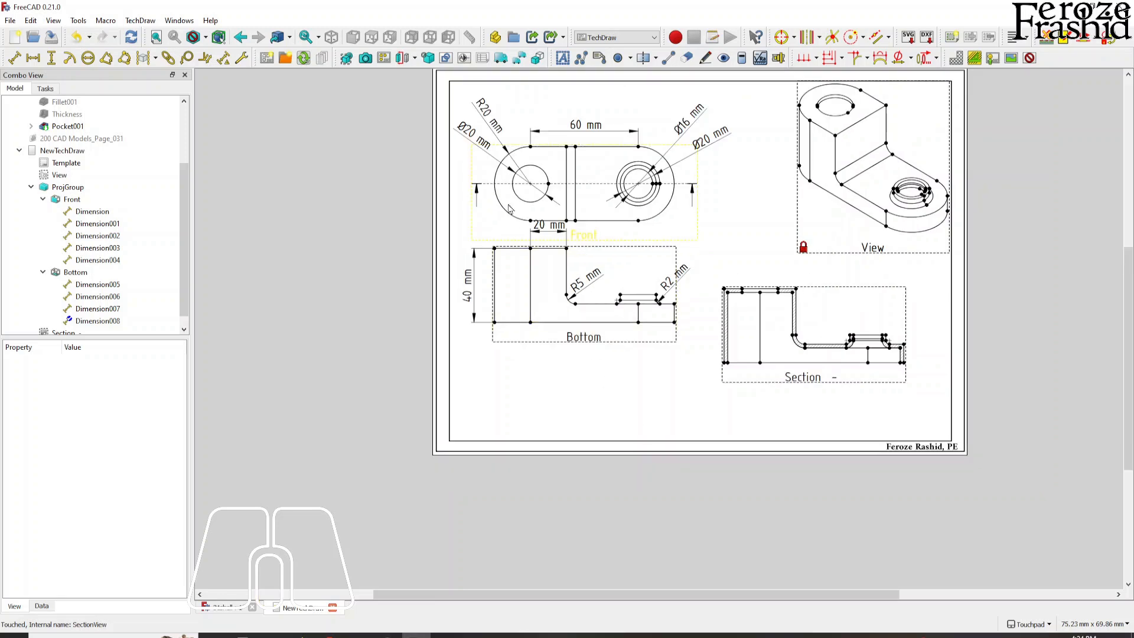
left_click(485, 153)
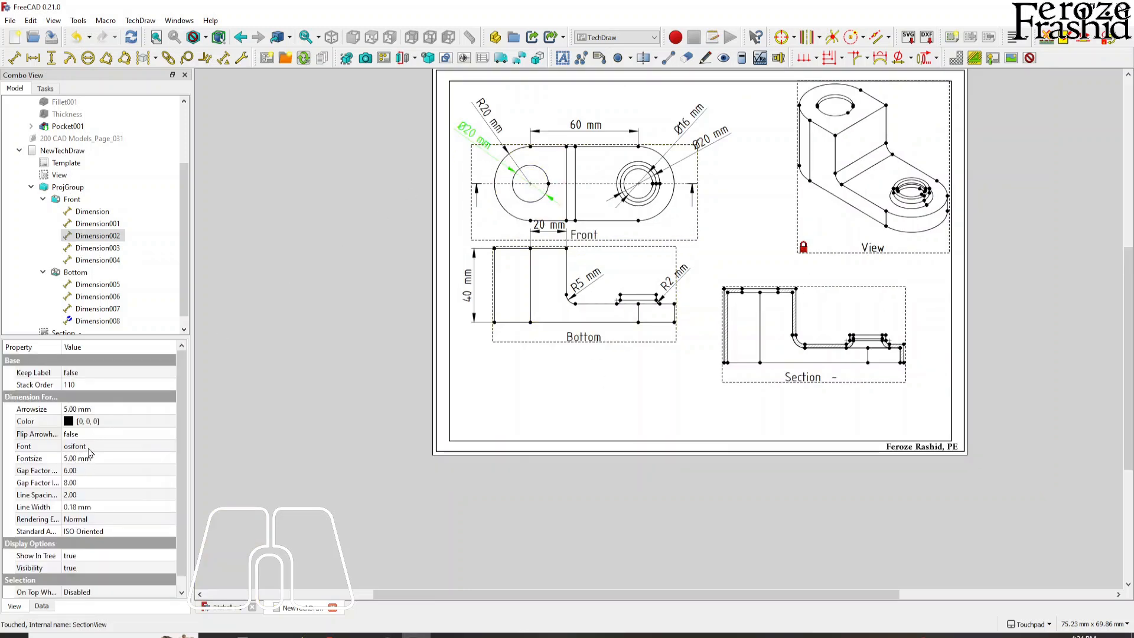
left_click(74, 434)
left_click(75, 435)
left_click(79, 456)
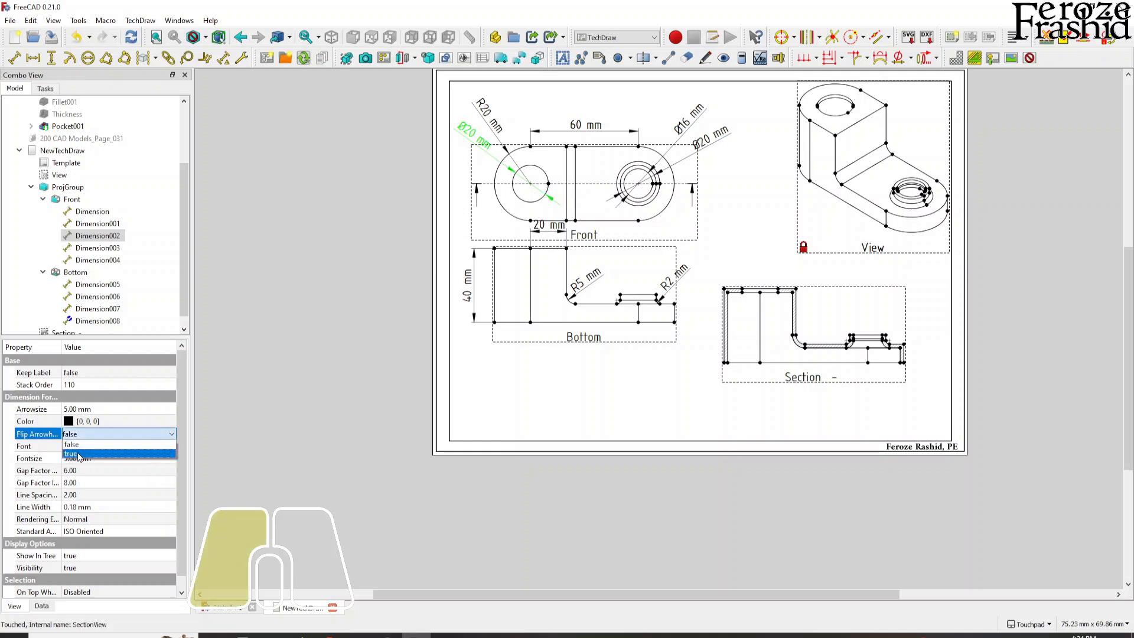
left_click(296, 428)
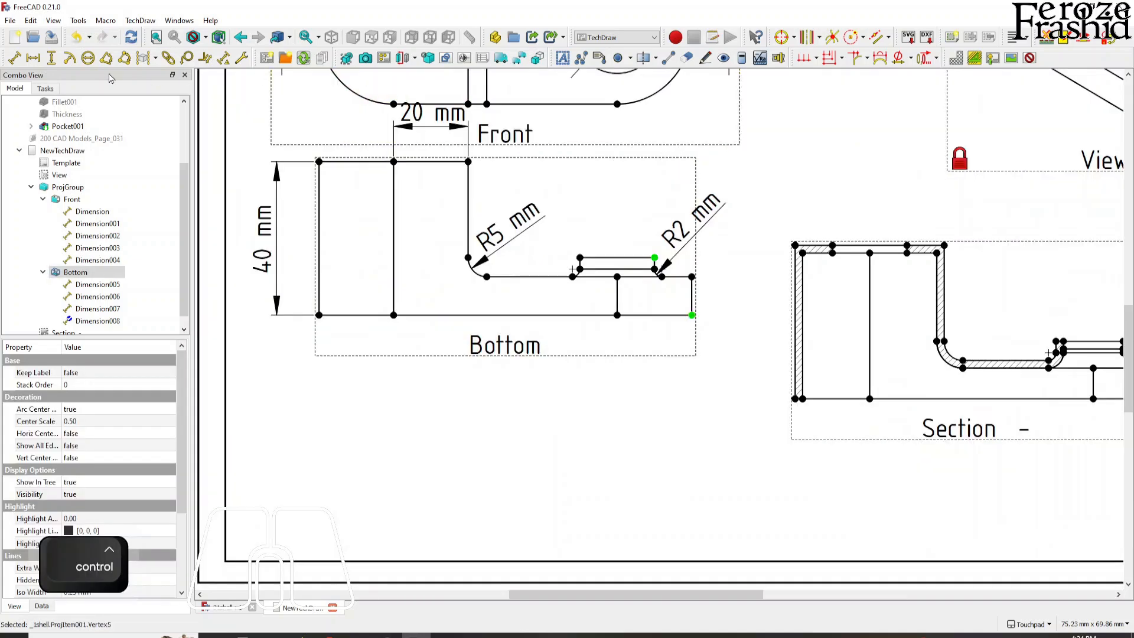
Add a vertical dimension from the Bottom view's lower right corner to the boss's upper right corner, placed well right of the view
left_click(52, 57)
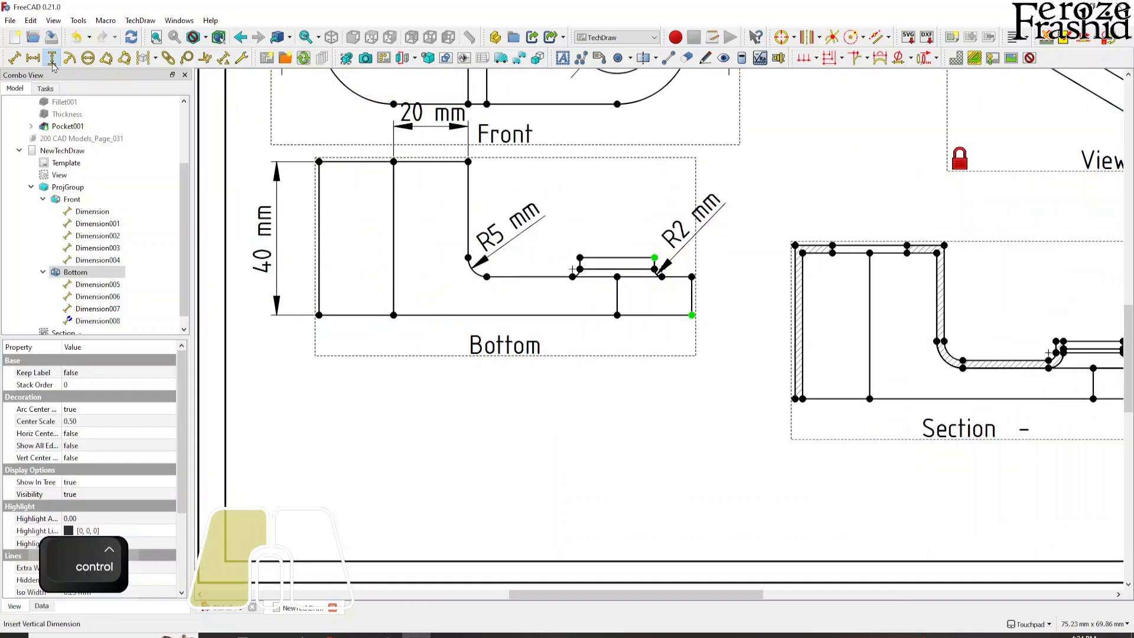
left_click_drag(676, 304, 720, 304)
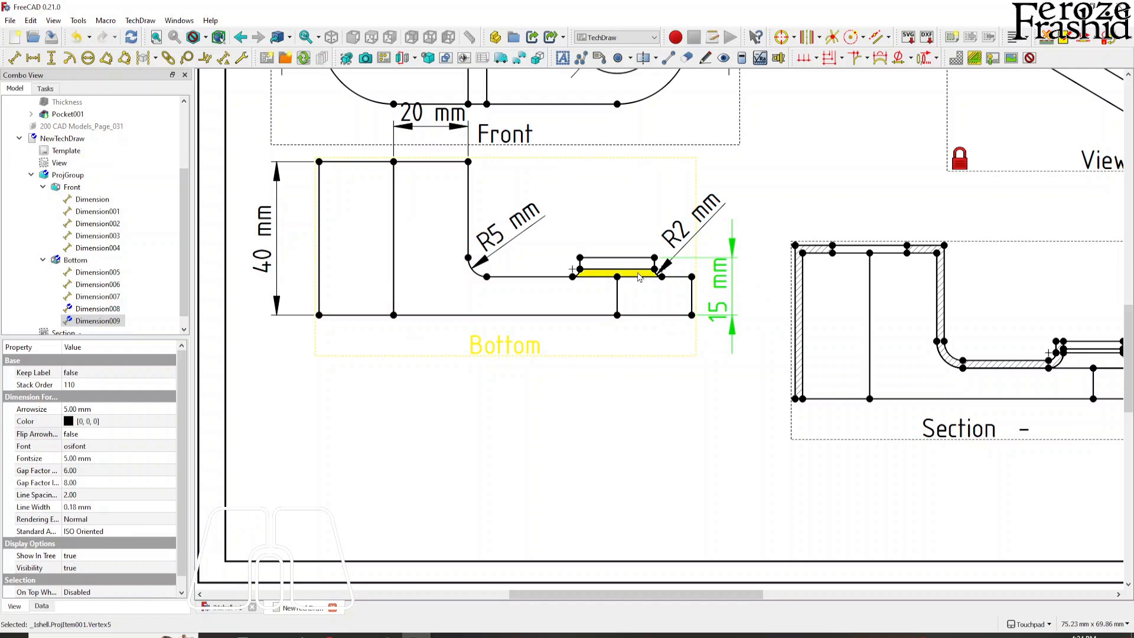
left_click_drag(725, 288, 753, 287)
Add a vertical dimension to the Bottom view's short right edge, placed between the view and the boss height dimension with its text below
left_click(692, 299)
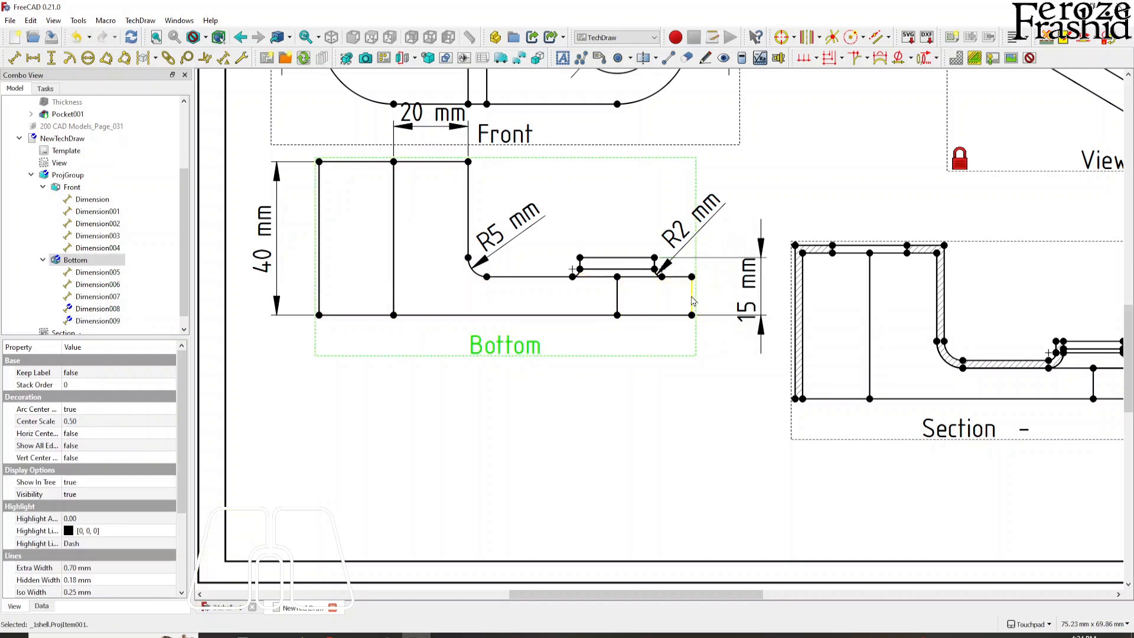
left_click(52, 60)
left_click_drag(697, 295, 711, 356)
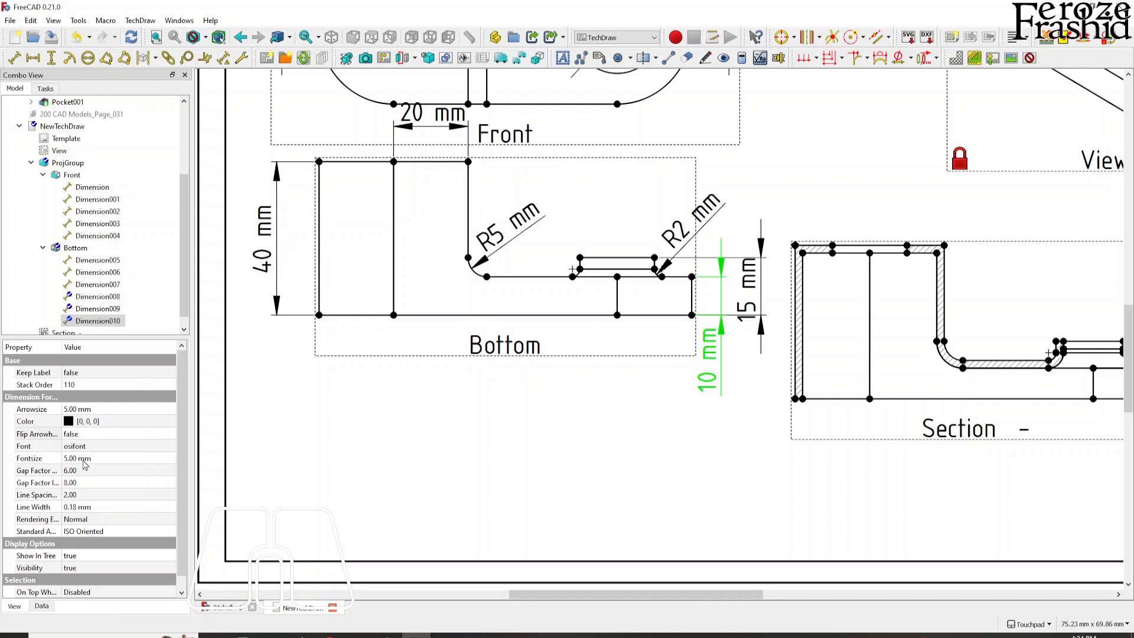
Try flipping the arrowheads of the right edge's vertical dimension and restore Flip Arrowheads to false
double_click(87, 436)
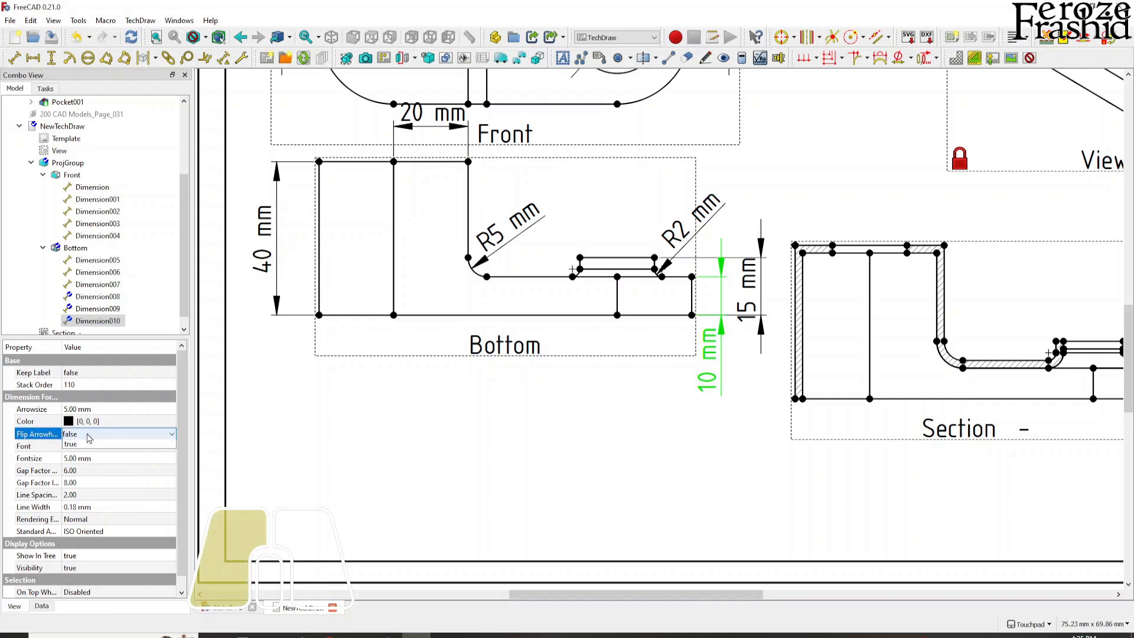
left_click(87, 455)
left_click(614, 484)
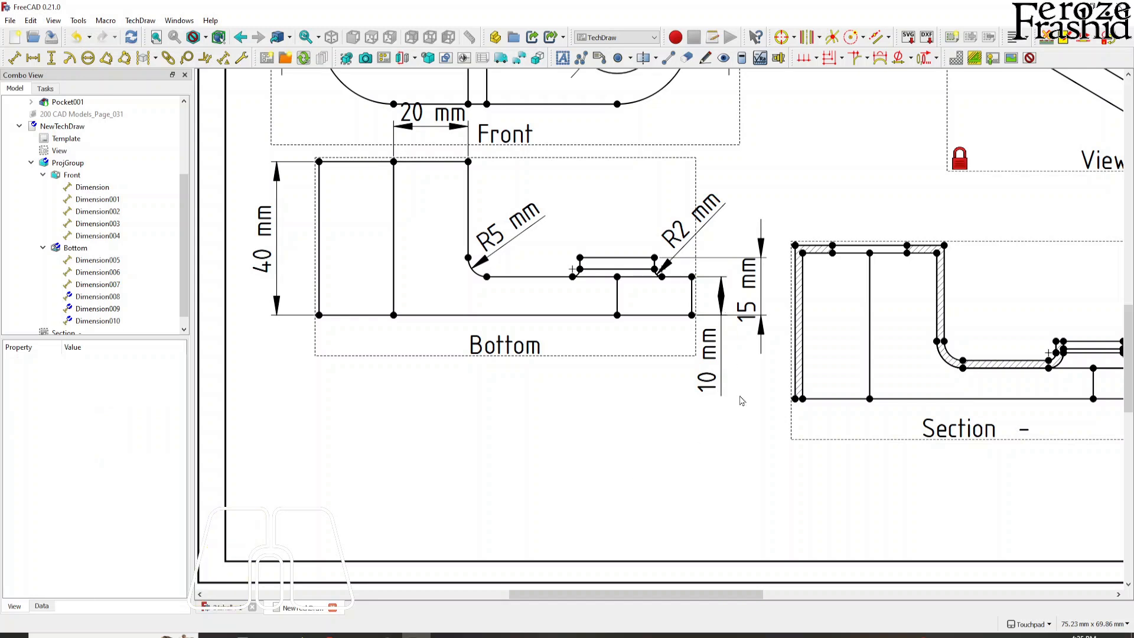
key("ctrl+z")
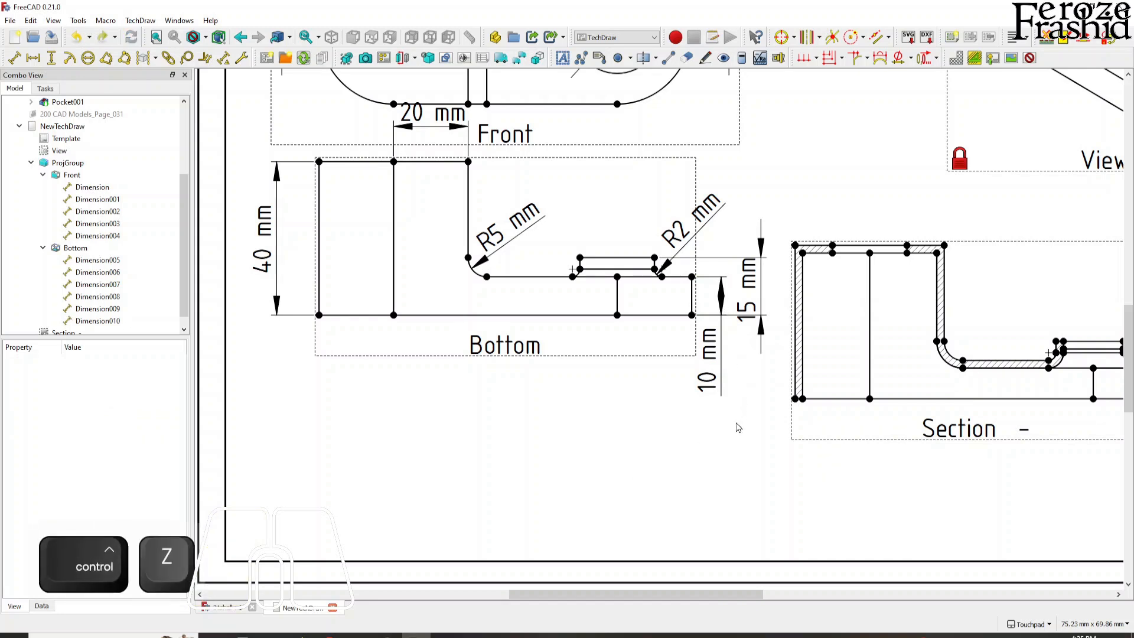
left_click(720, 345)
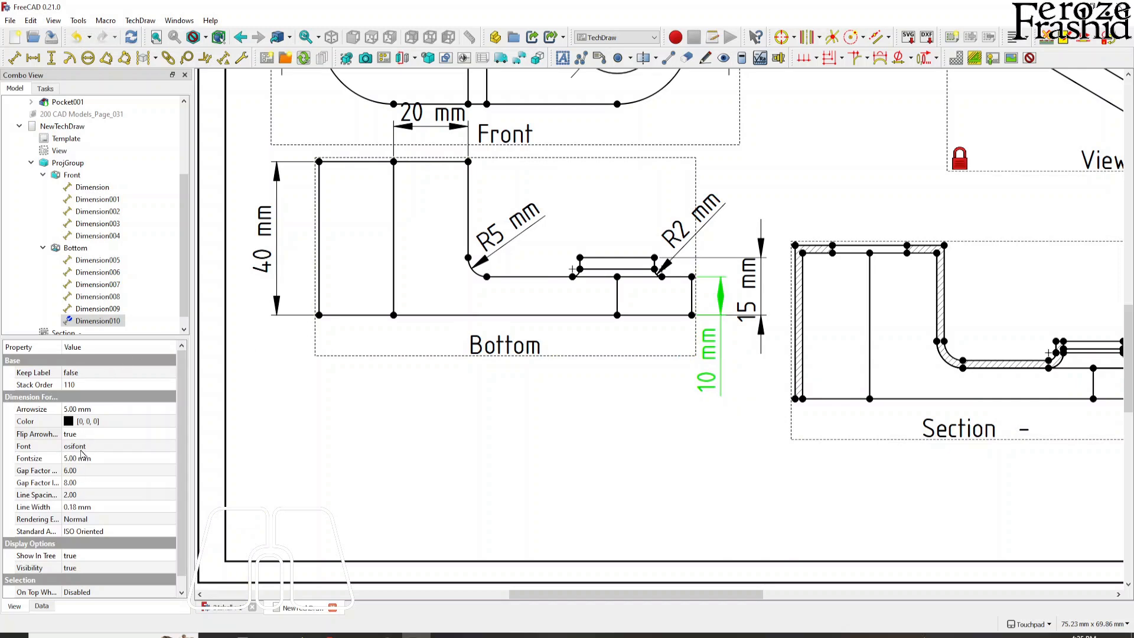
left_click(85, 435)
left_click(88, 446)
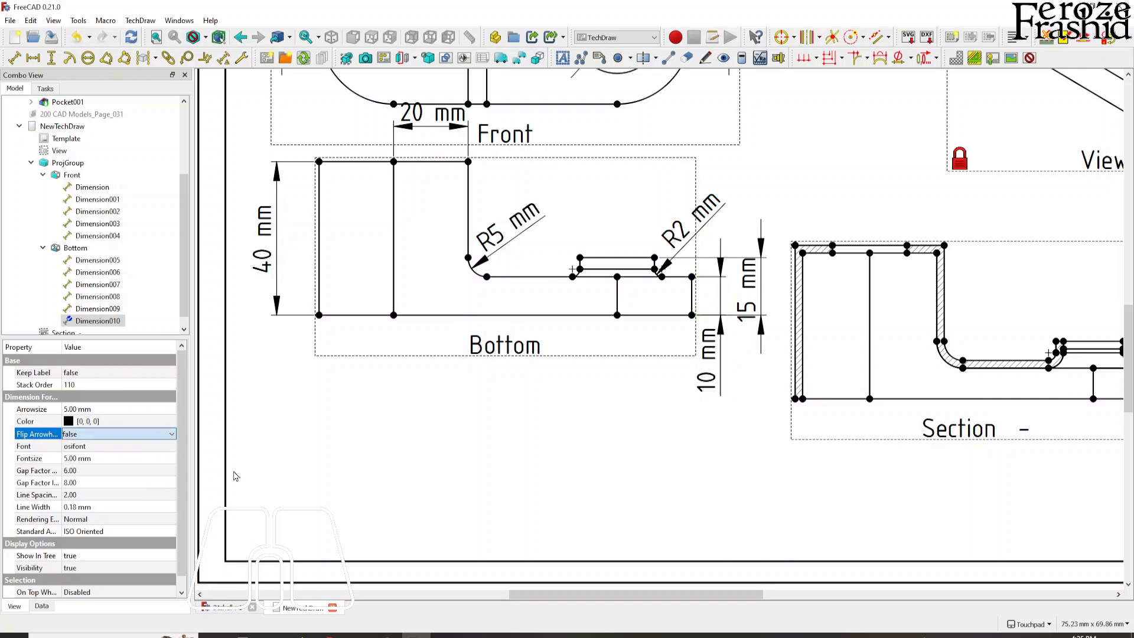
left_click(740, 492)
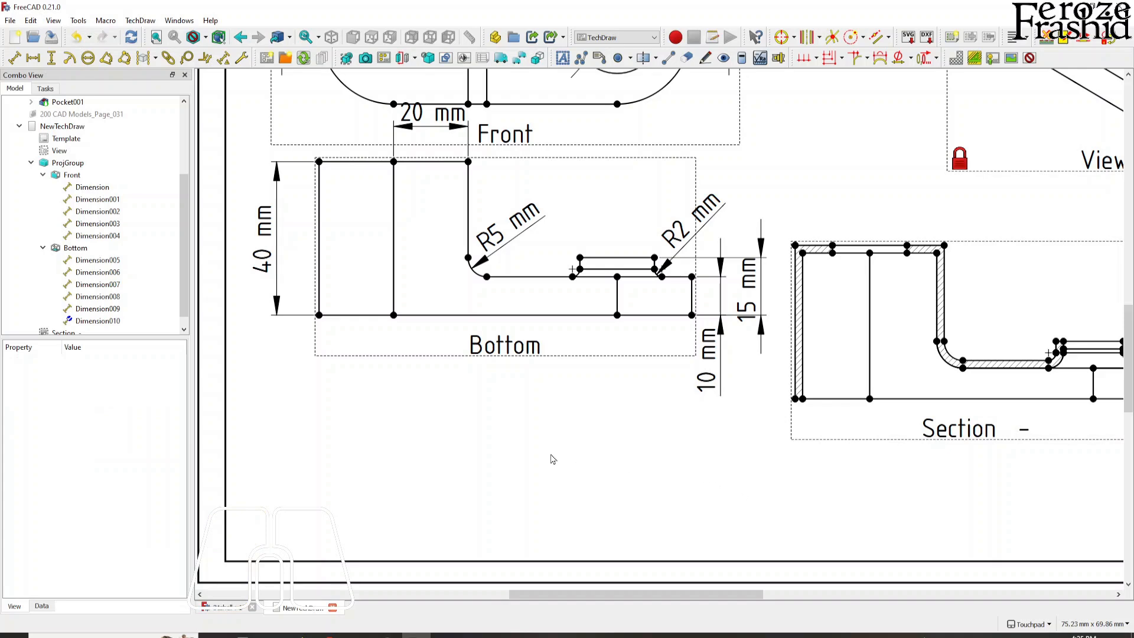
Turn off the view frames so the page hides the frames, view labels and vertex points
scroll(552, 459, "down", 2)
scroll(547, 451, "up", 1)
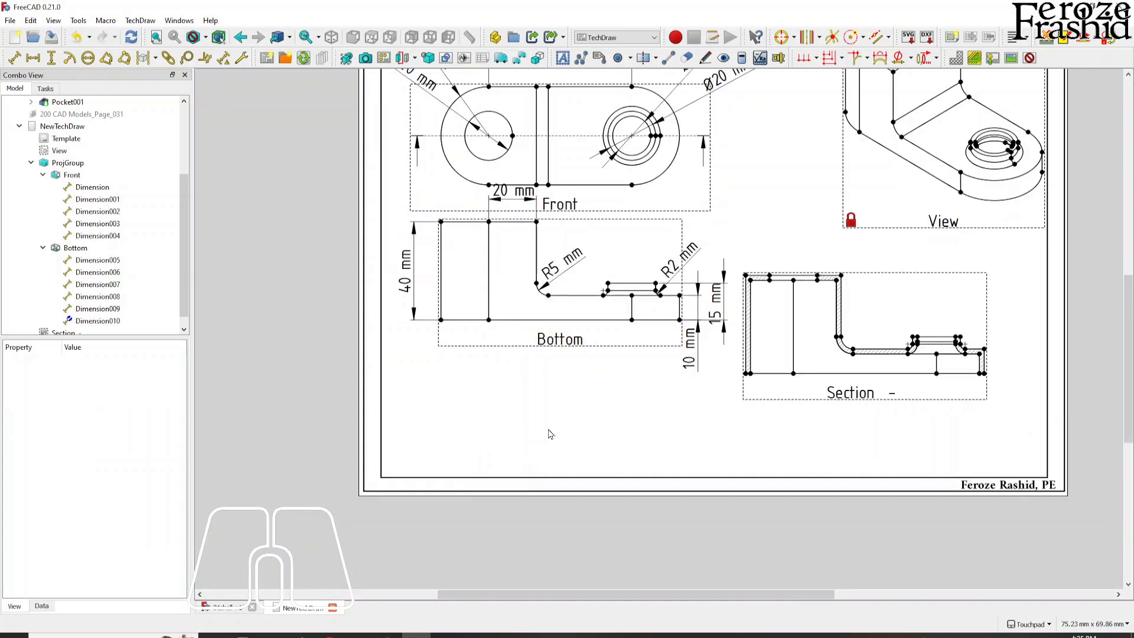
scroll(688, 322, "down", 1)
mouse_move(752, 253)
middle_mouse_down("shift")
mouse_move(714, 353)
mouse_move(684, 334)
mouse_move(682, 310)
middle_mouse_up("shift")
scroll(685, 358, "up", 1)
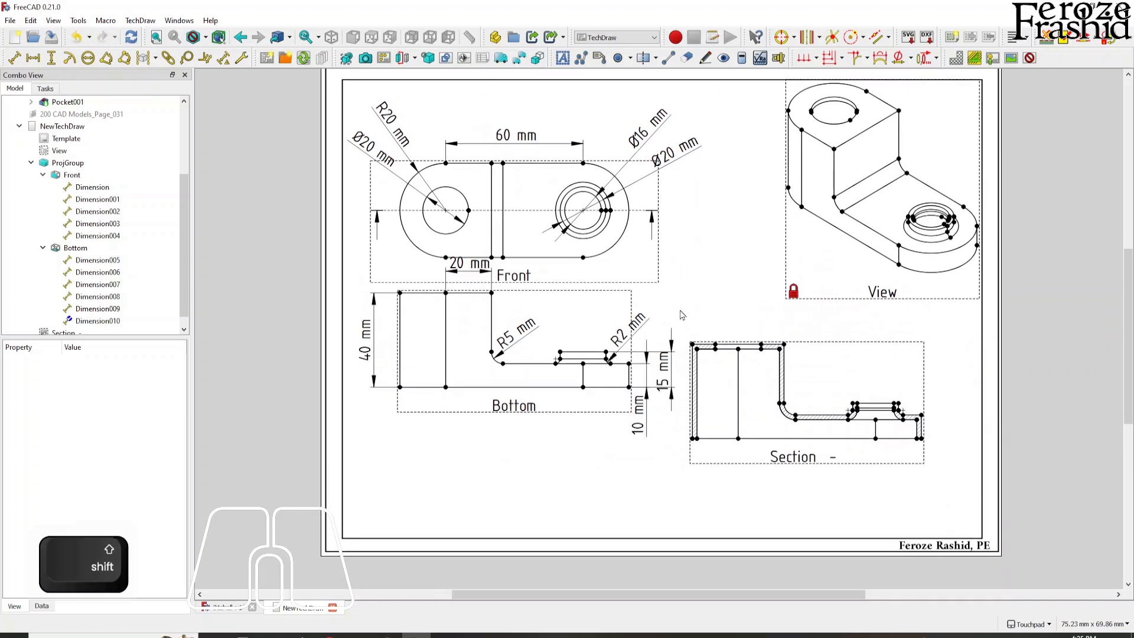
left_click(800, 462)
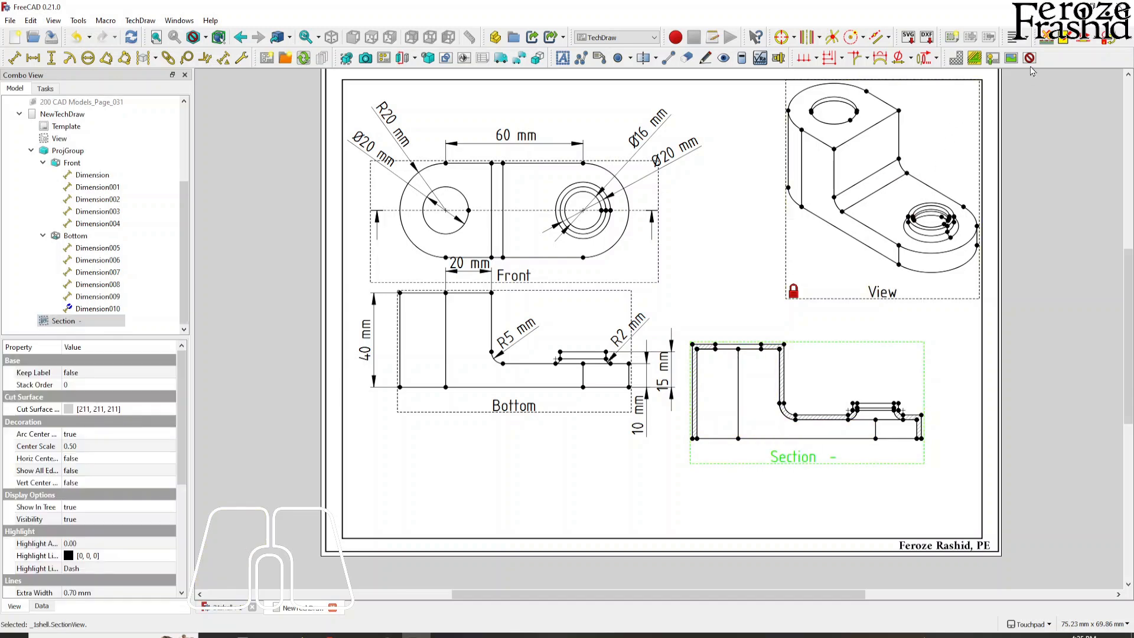
left_click(1033, 107)
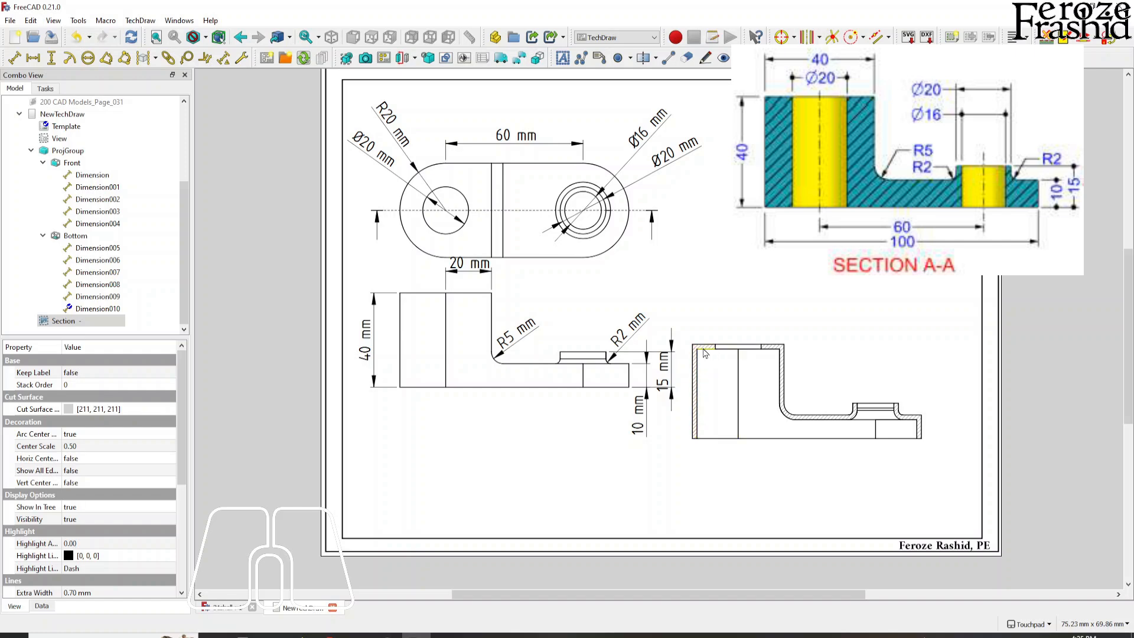
Examine the section view's hatched walls and hole edges up close
scroll(714, 357, "up", 3)
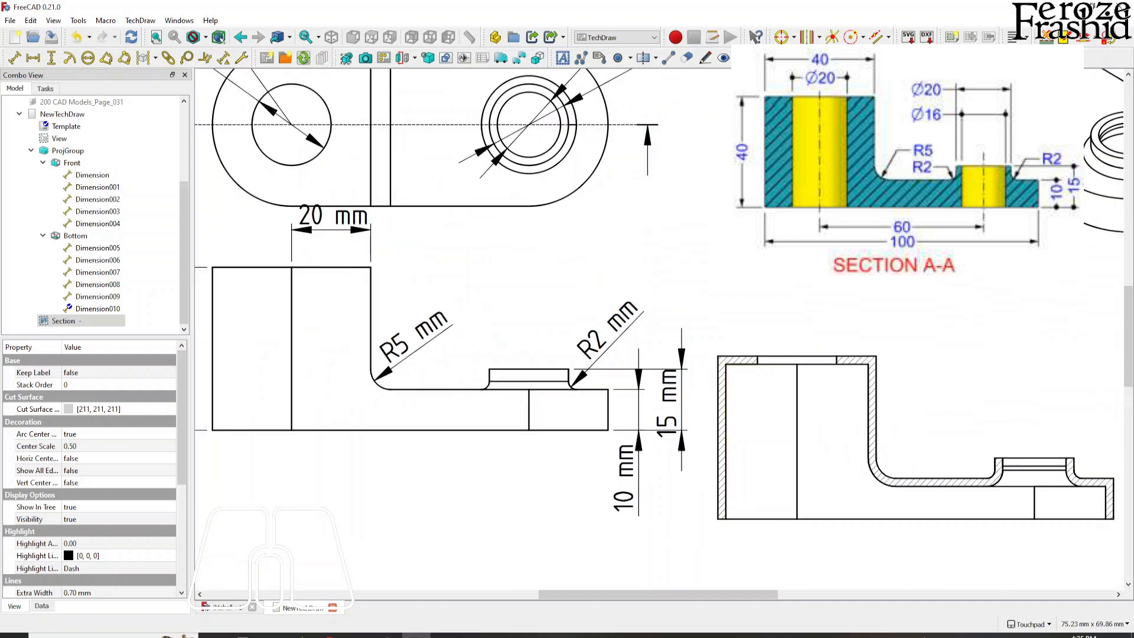
scroll(721, 357, "down", 3)
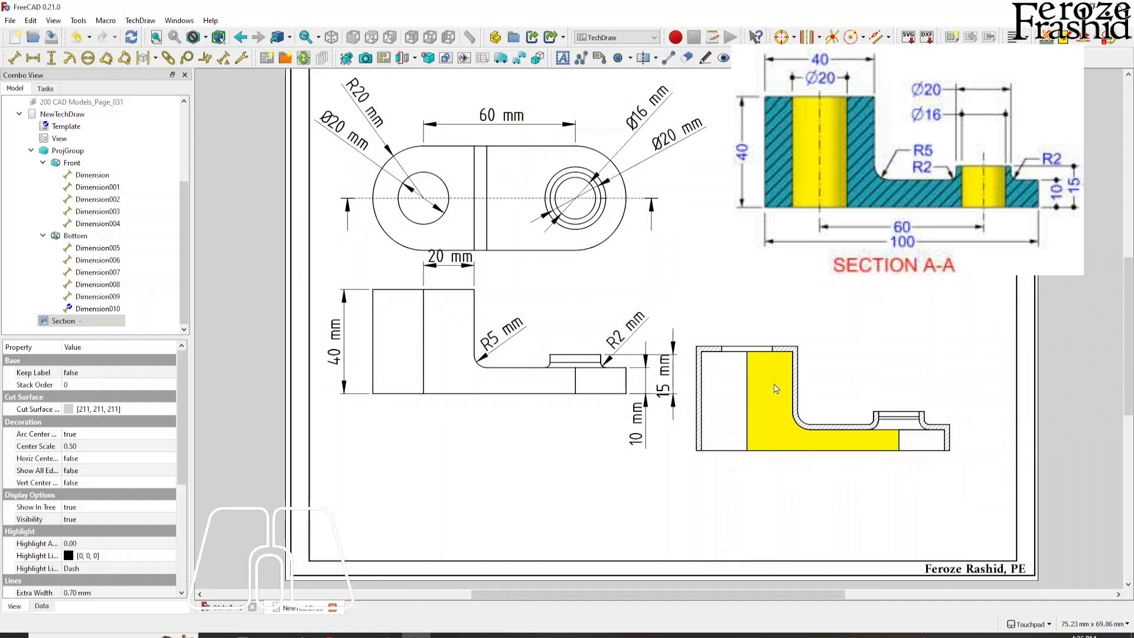
scroll(852, 435, "up", 2)
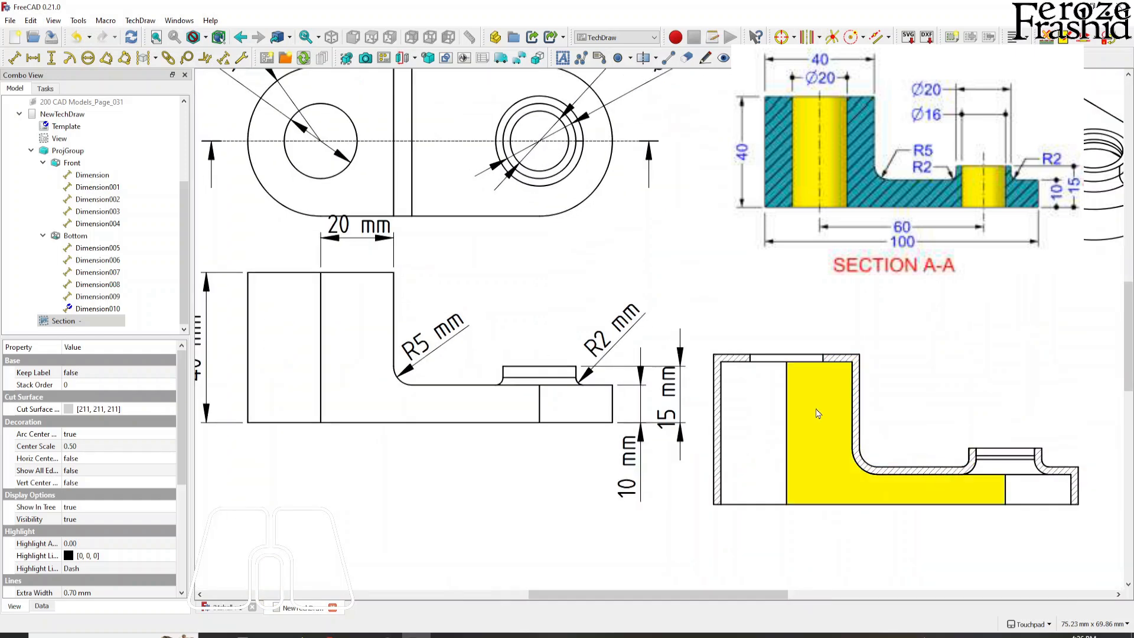
scroll(712, 381, "right", 3, "shift")
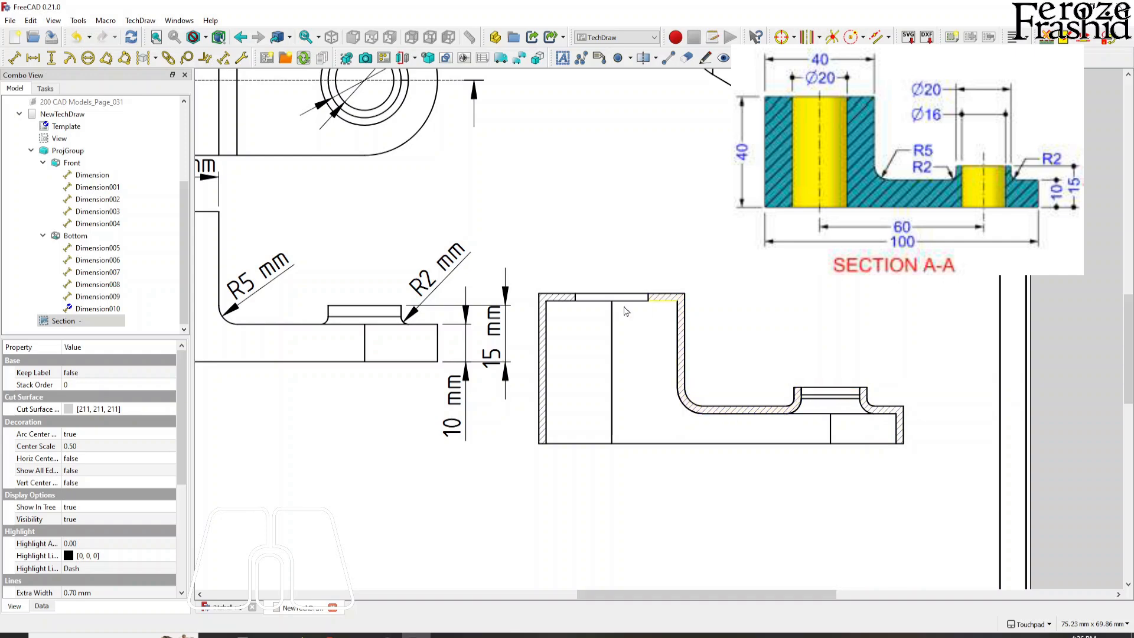
Turn the view frames back on and attach a balloon to the outer fillet edge of the section view's wall
scroll(702, 478, "down", 3)
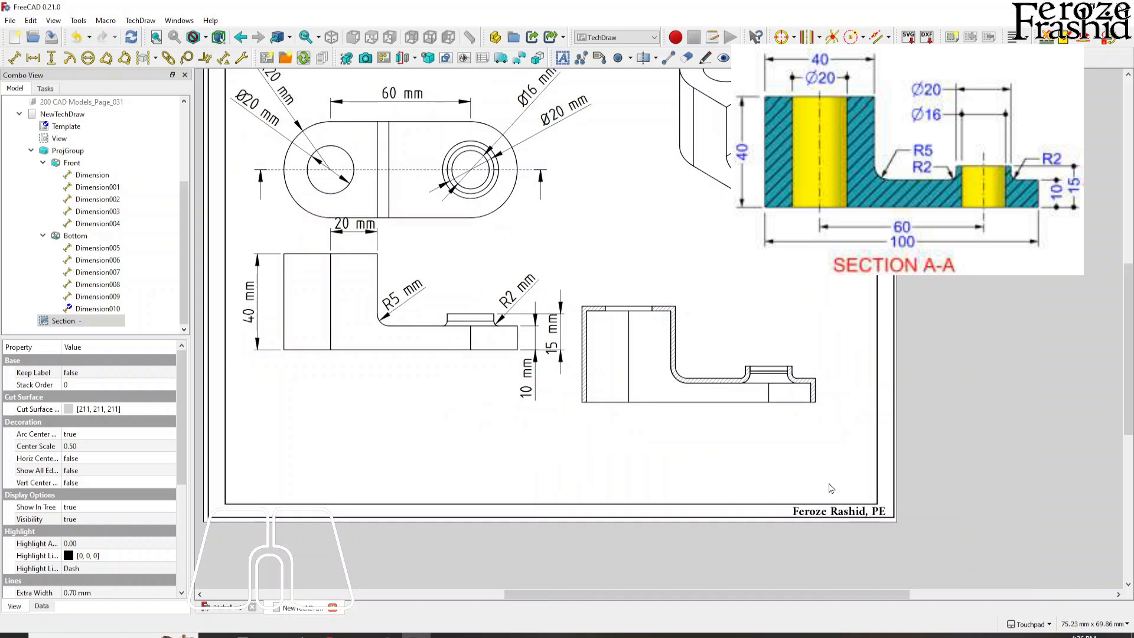
key("shift")
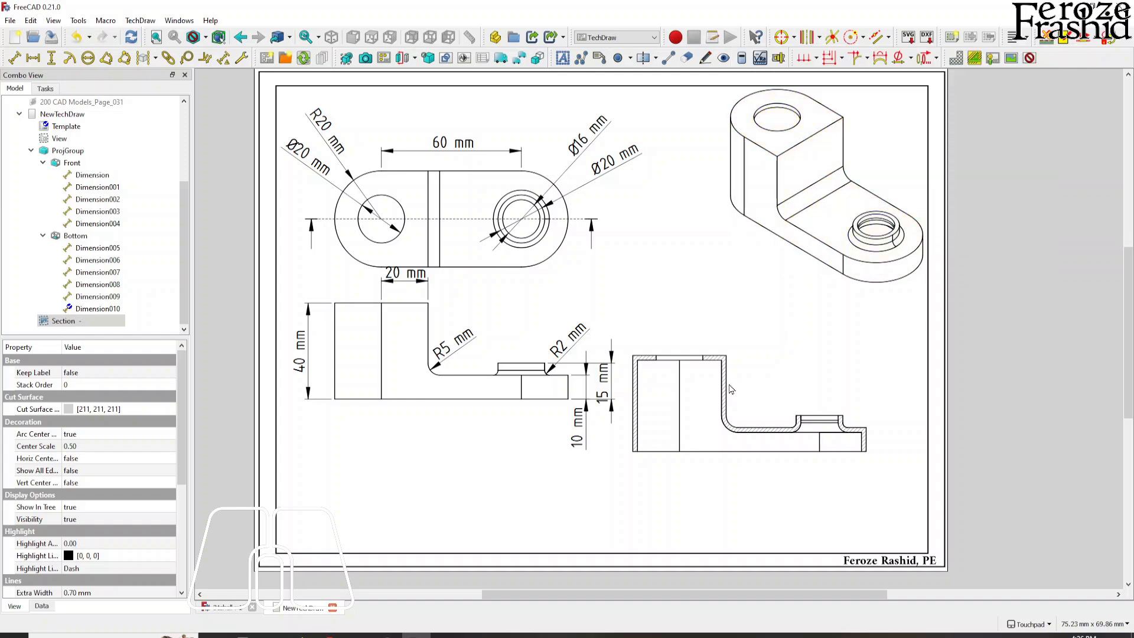
left_click(1029, 57)
scroll(656, 331, "up", 2)
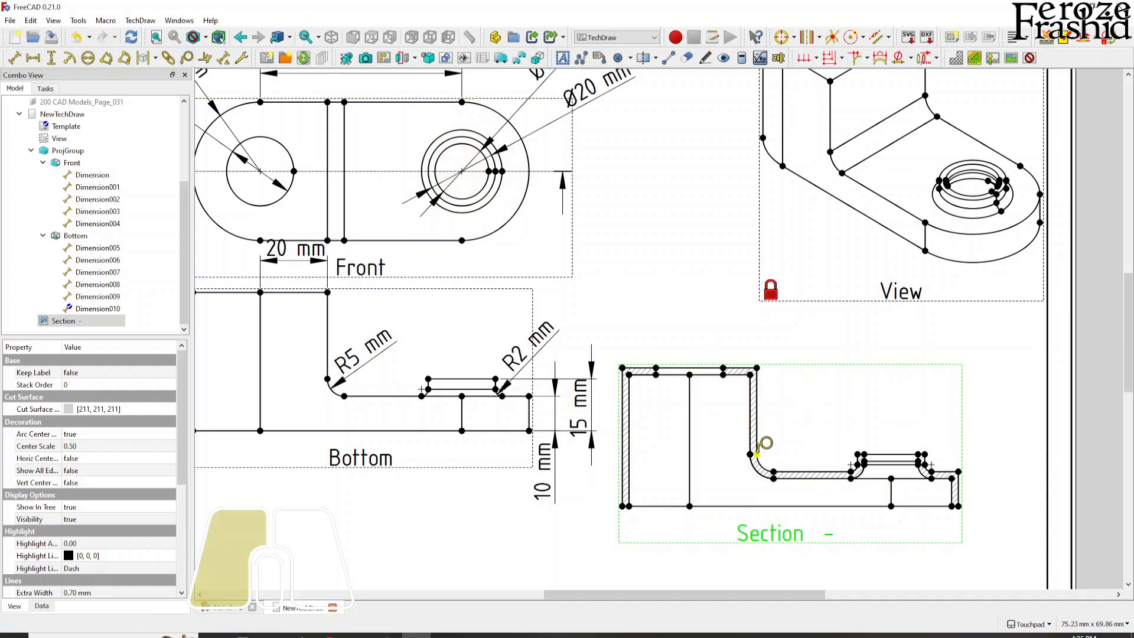
left_click(757, 454)
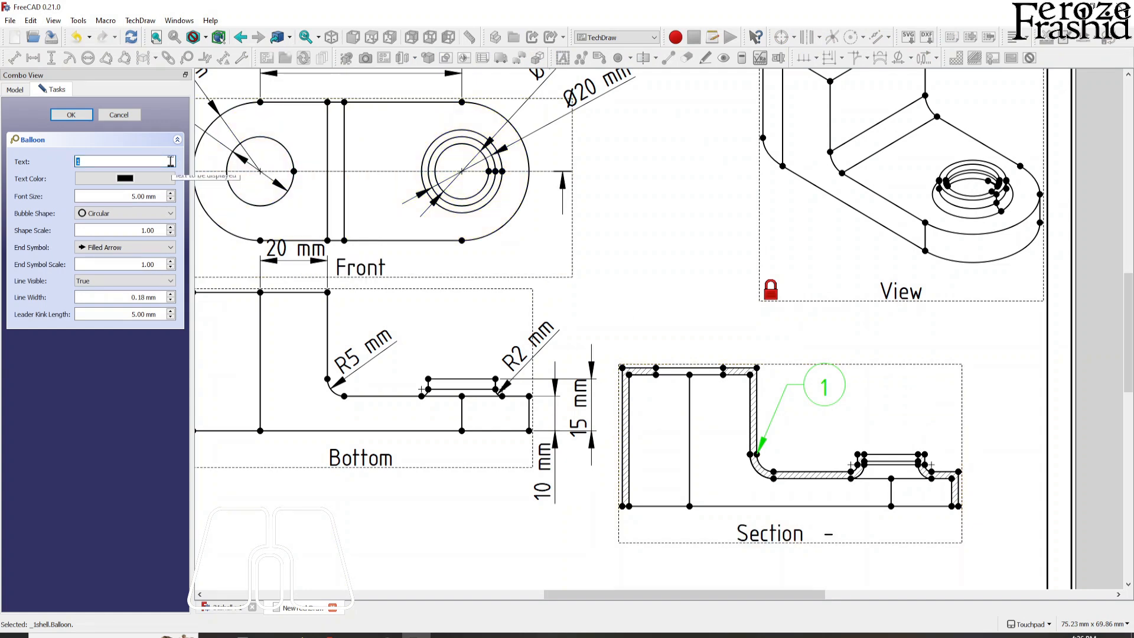
Set the balloon's text to "2 mm thick shell" and place it clear of the section view's tall wall
type("2 mm thick shell")
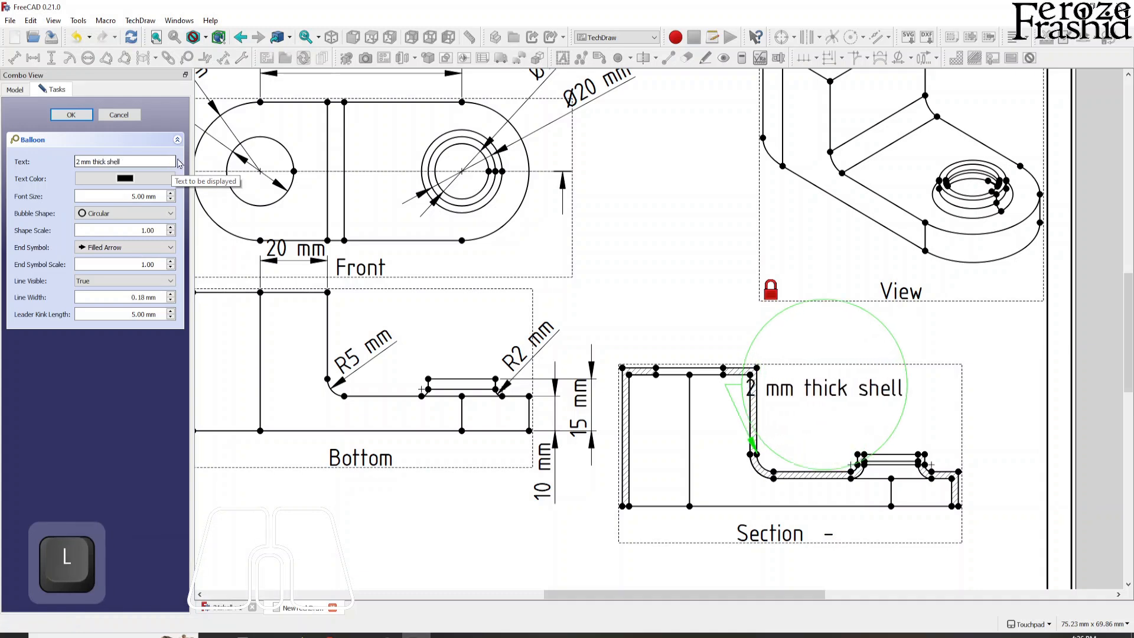
key("Escape")
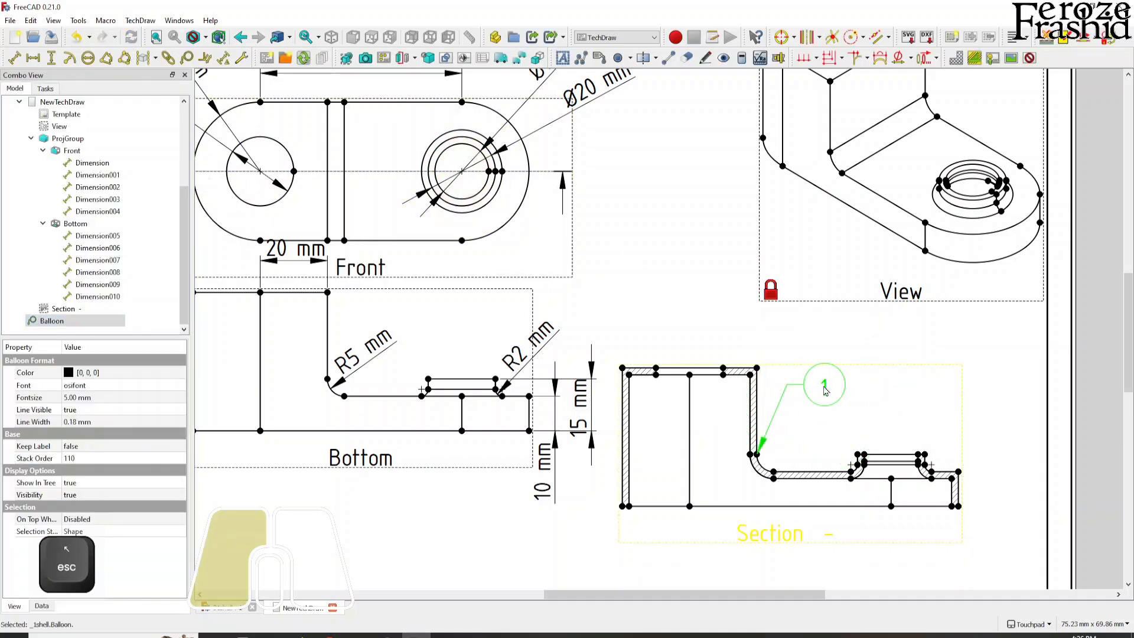
double_click(823, 387)
type("2 mm thick shell")
key("Return")
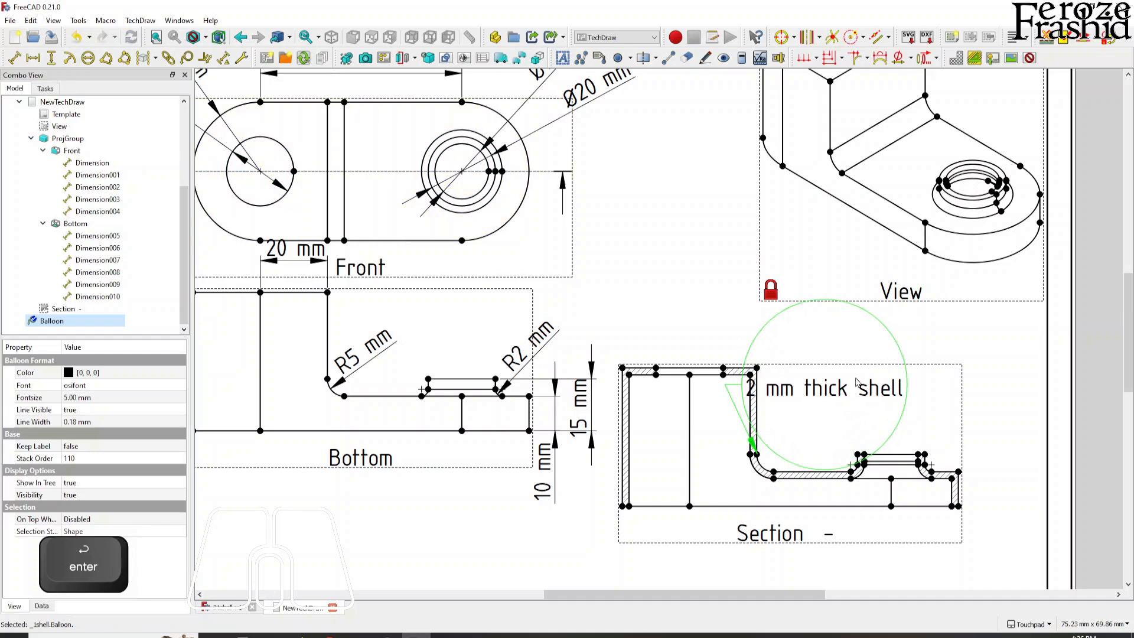
left_click_drag(901, 394, 969, 397)
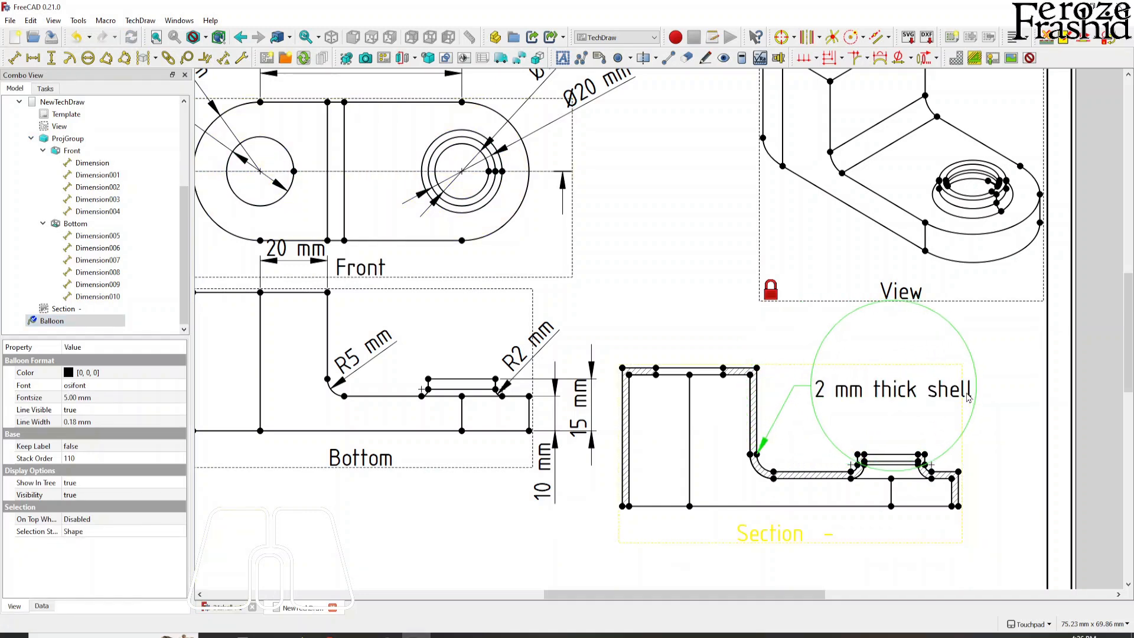
Change the balloon's bubble shape to Line and reposition its text above the section view's thin base wall
double_click(856, 389)
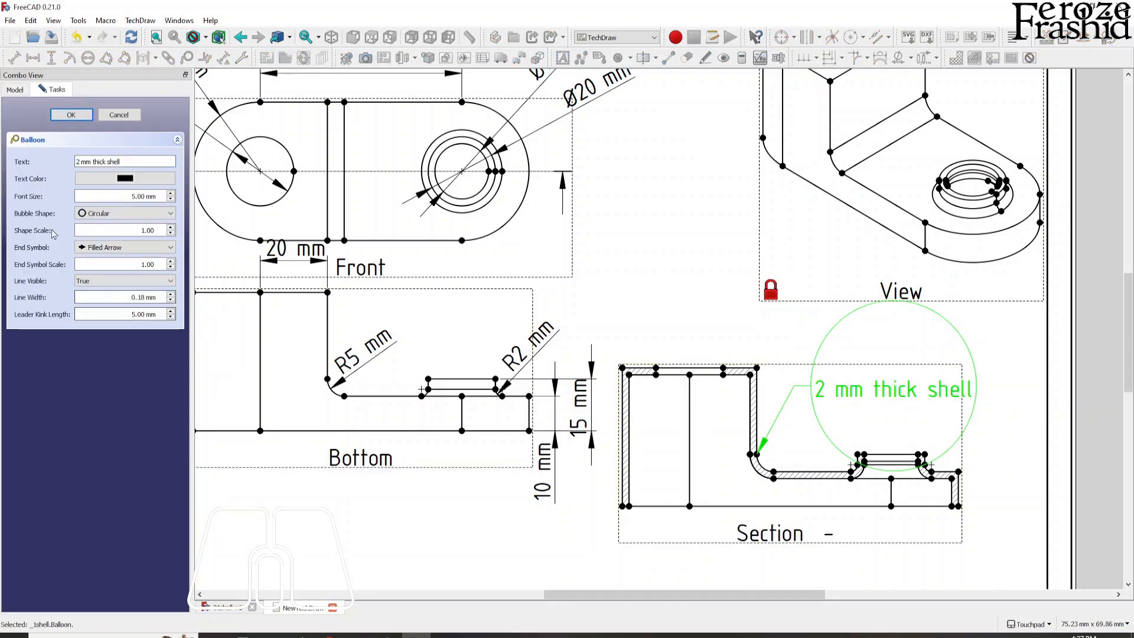
left_click(96, 214)
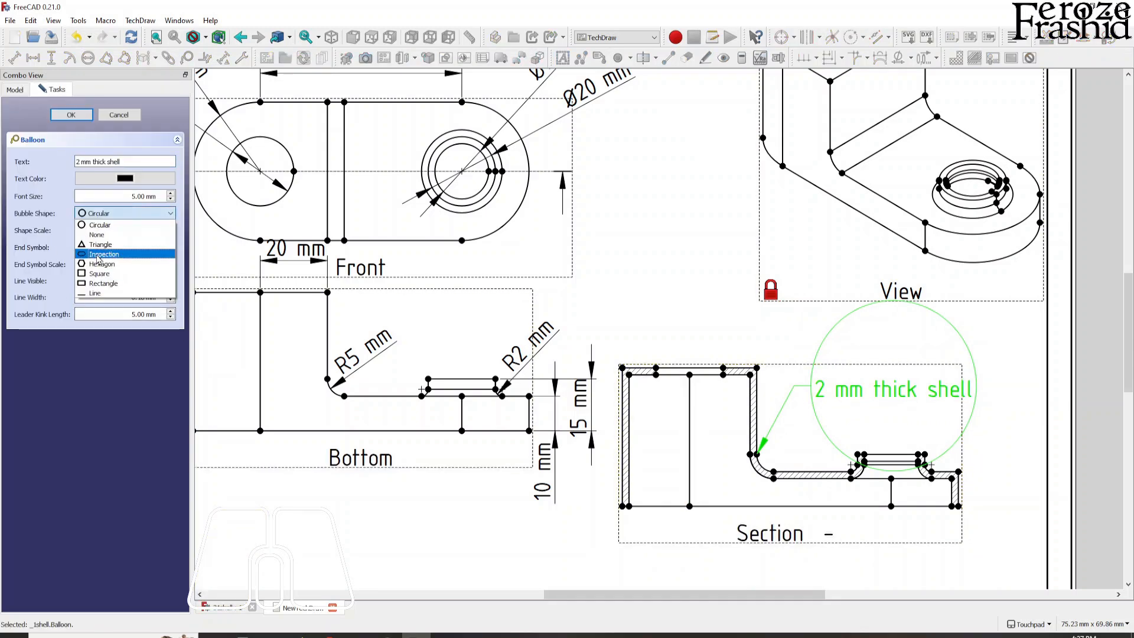
left_click(98, 255)
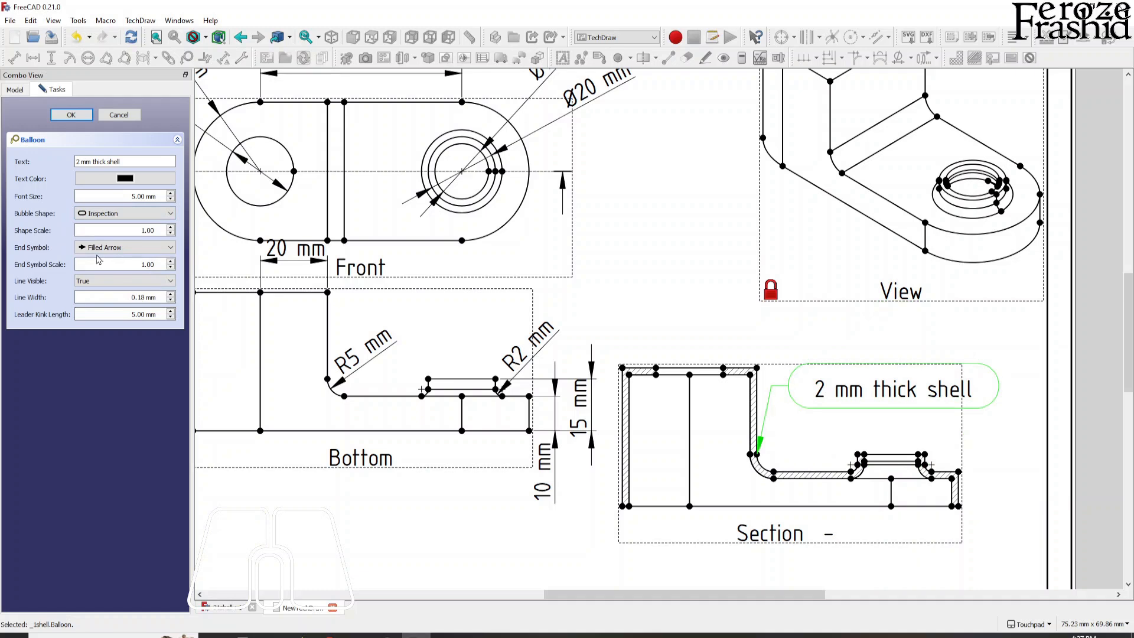
left_click(105, 215)
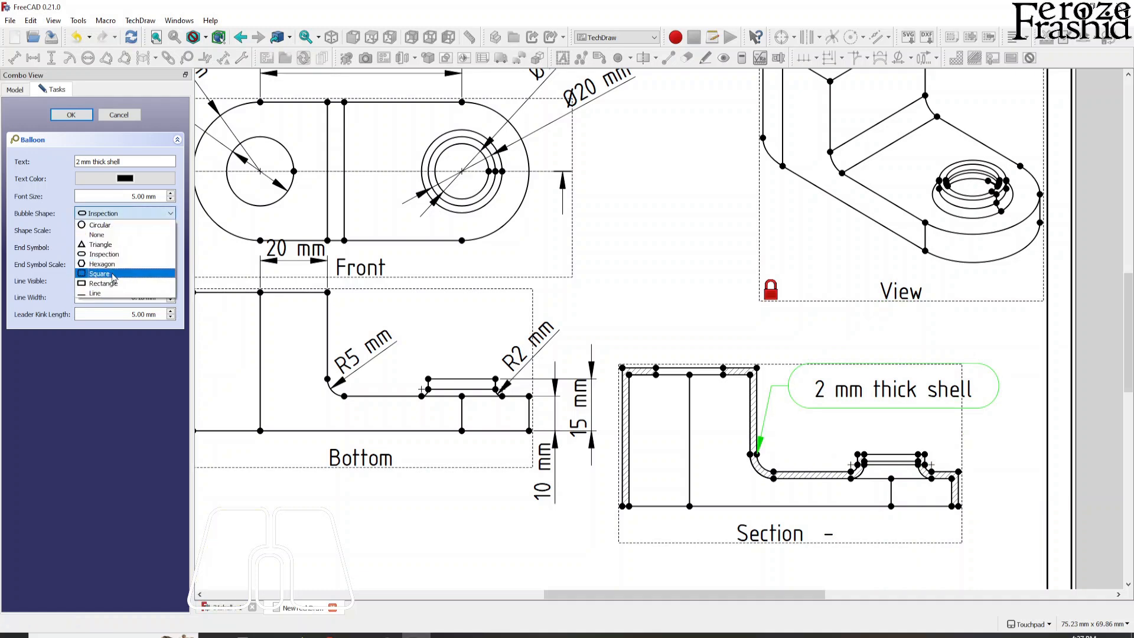
left_click(114, 293)
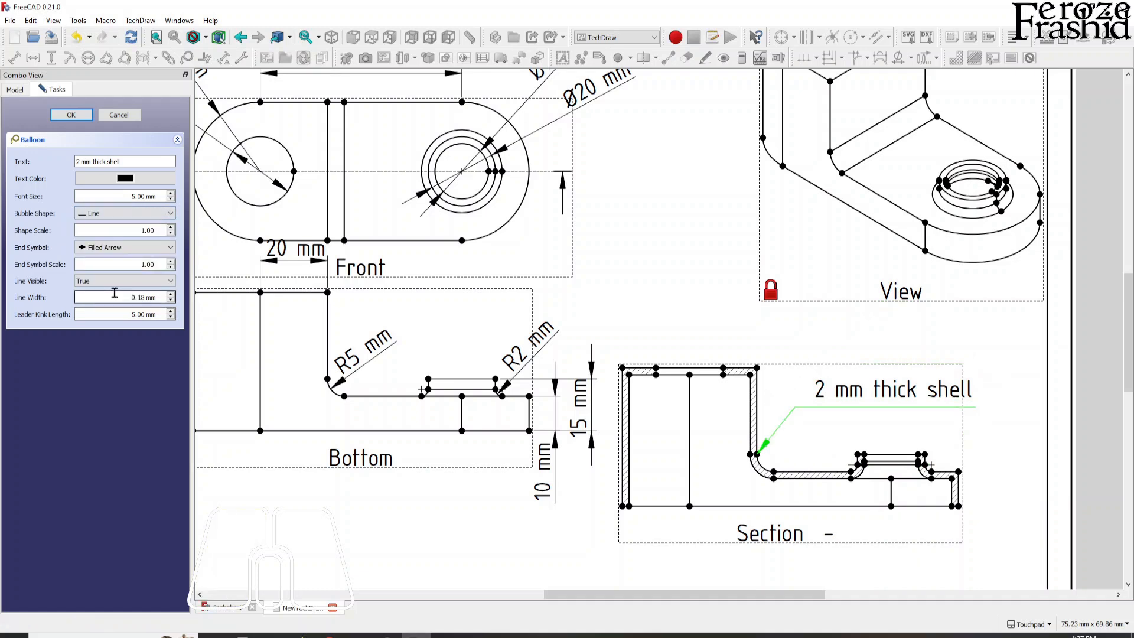
left_click(71, 115)
left_click_drag(910, 404, 775, 399)
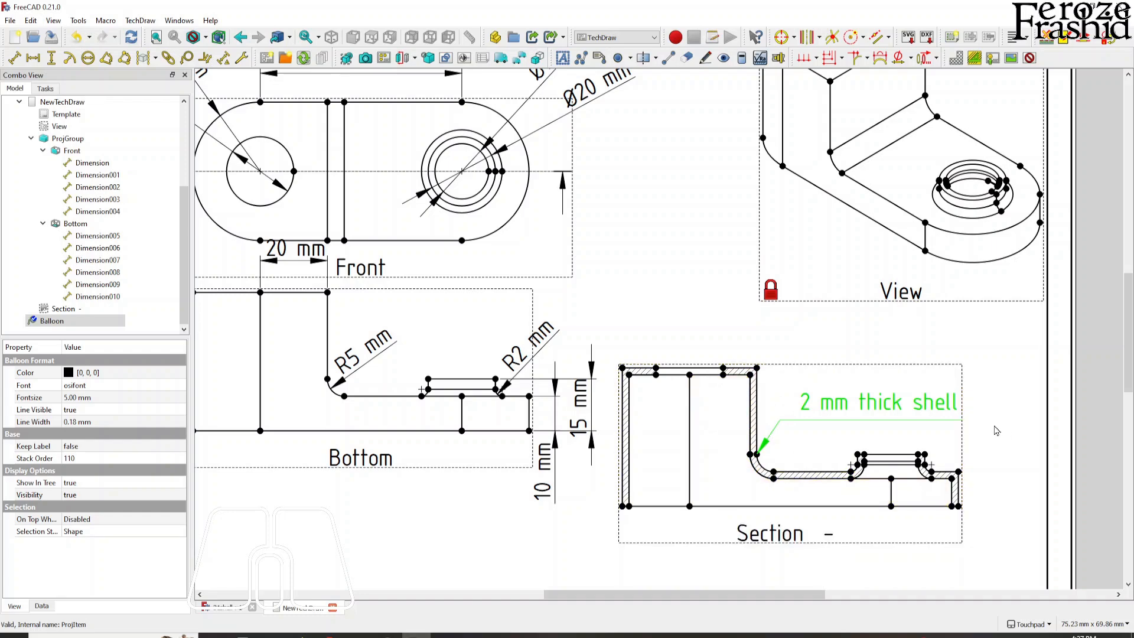
Add a horizontal dimension to the top edge of the section view's boss opening, with its text between the boss and balloon
left_click(1001, 360)
scroll(899, 487, "up", 5)
scroll(744, 344, "down", 2)
mouse_move(941, 517)
middle_mouse_down("shift")
mouse_move(857, 428)
mouse_move(878, 439)
middle_mouse_up("shift")
scroll(878, 439, "up", 1)
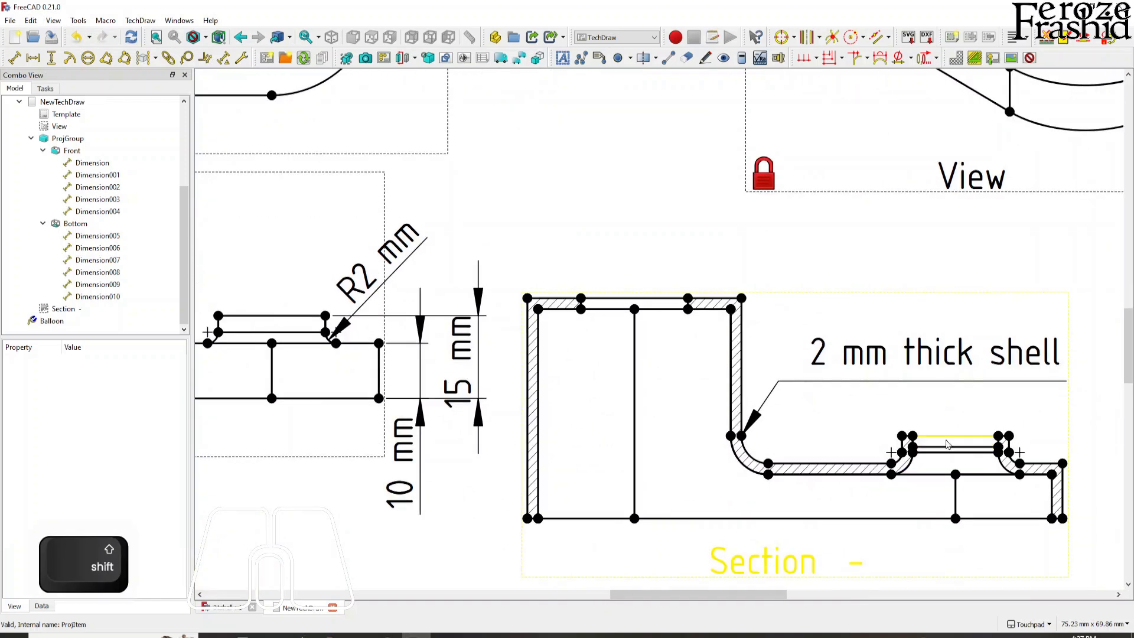
left_click(945, 442)
left_click(33, 58)
left_click_drag(980, 459, 973, 411)
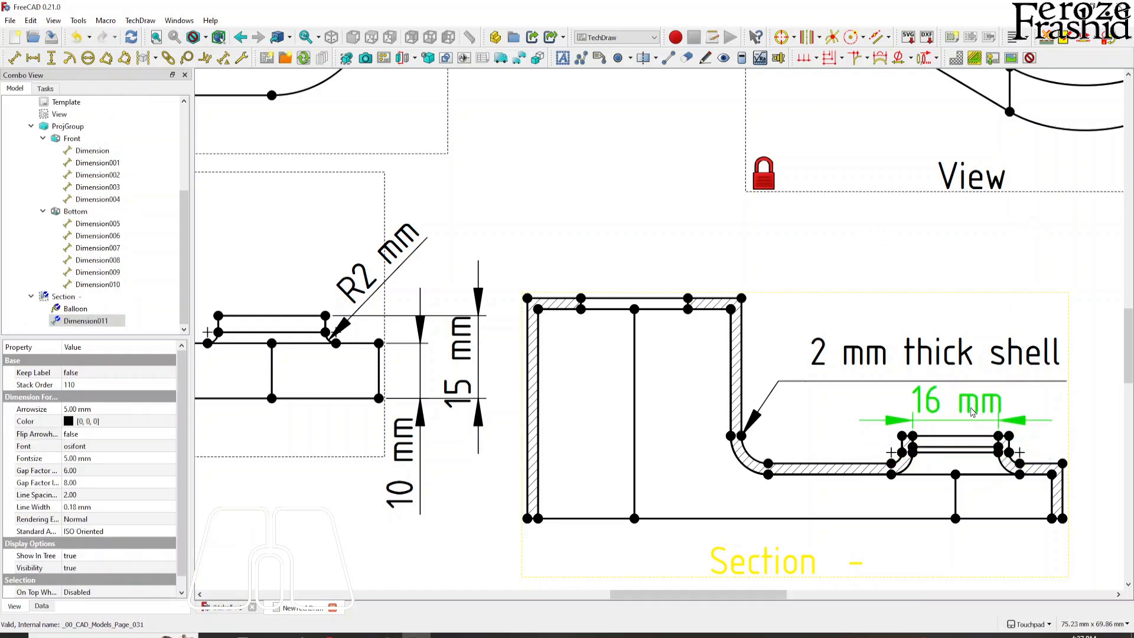
Prefix the section view's boss opening dimension with the diameter symbol and set its Flip Arrowheads to true
left_click(899, 57)
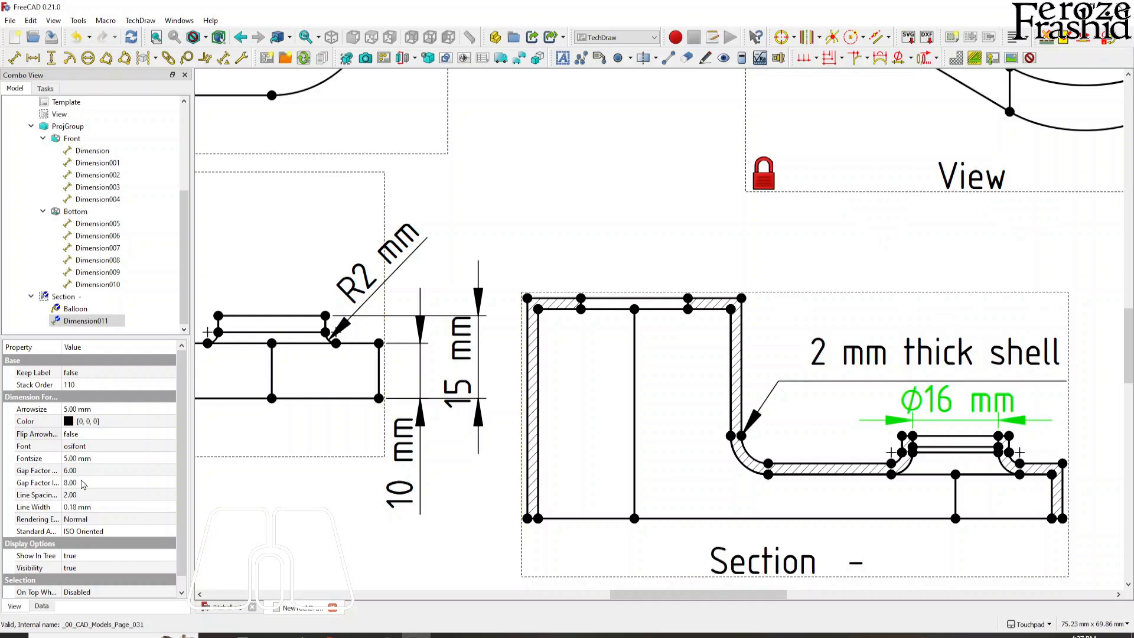
left_click(83, 434)
left_click(118, 434)
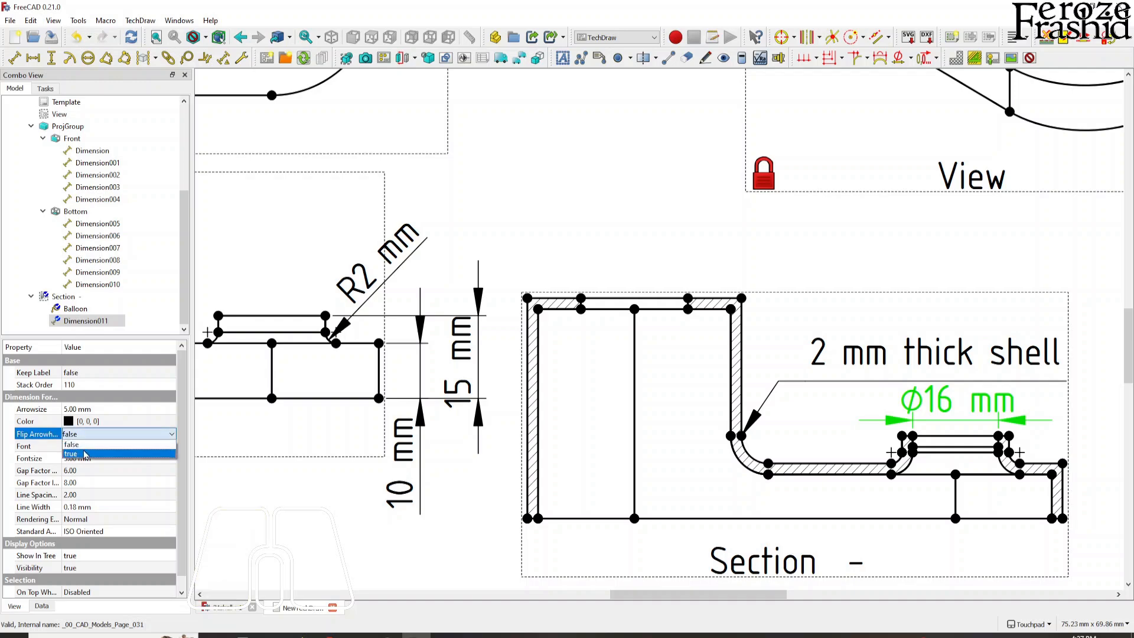
left_click(89, 454)
left_click(462, 517)
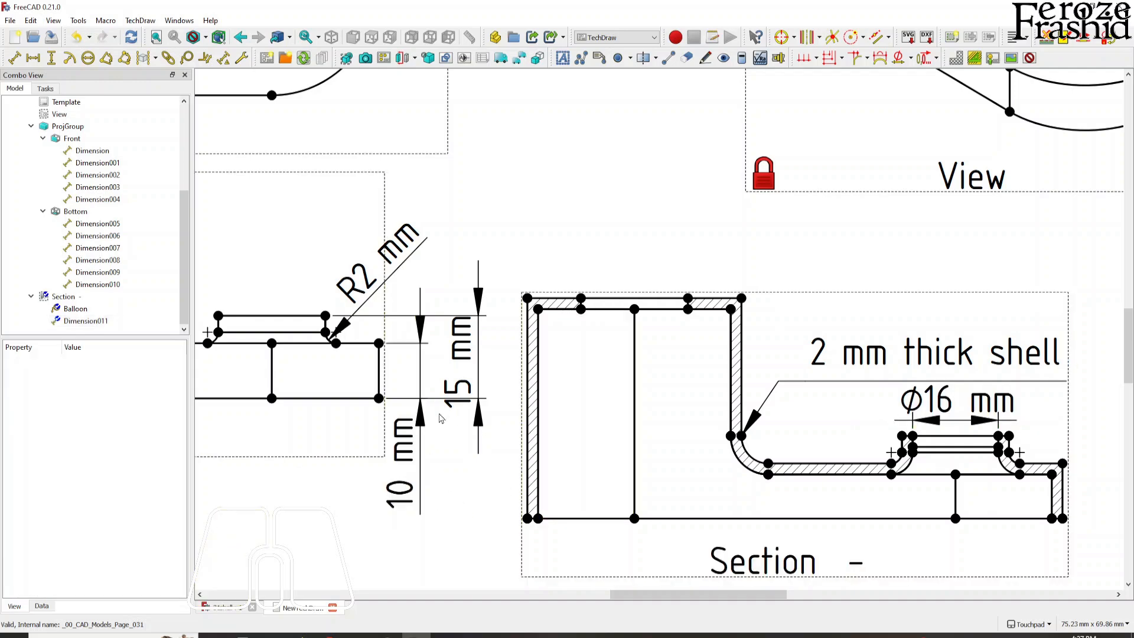
Check the layout of the whole sheet with the view frames toggled off
scroll(440, 418, "down", 2)
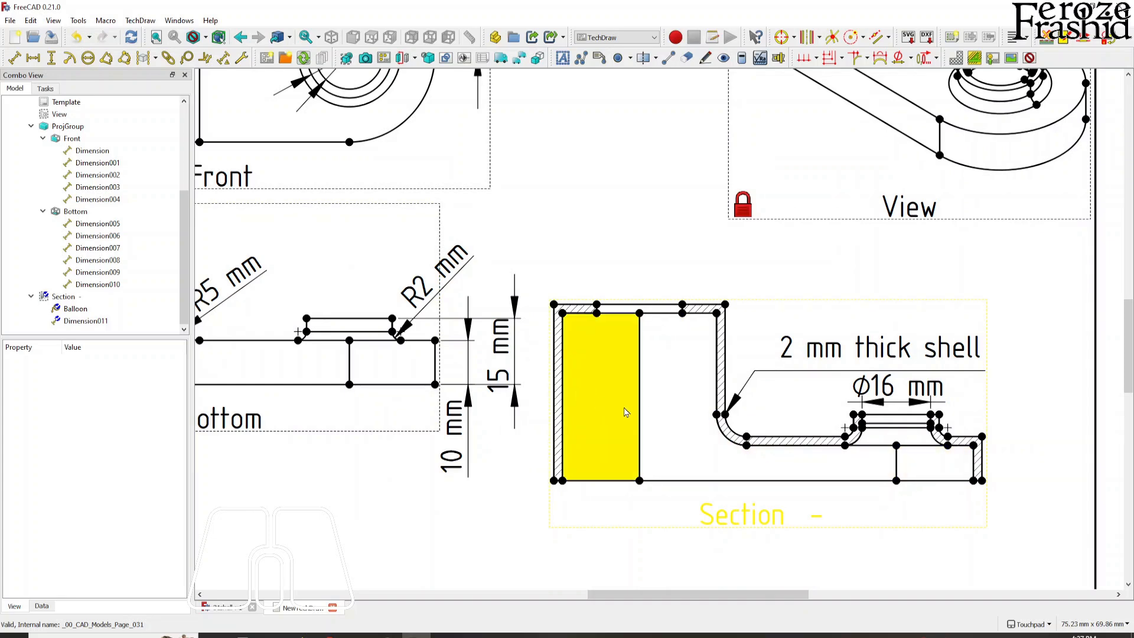
scroll(647, 412, "down", 3)
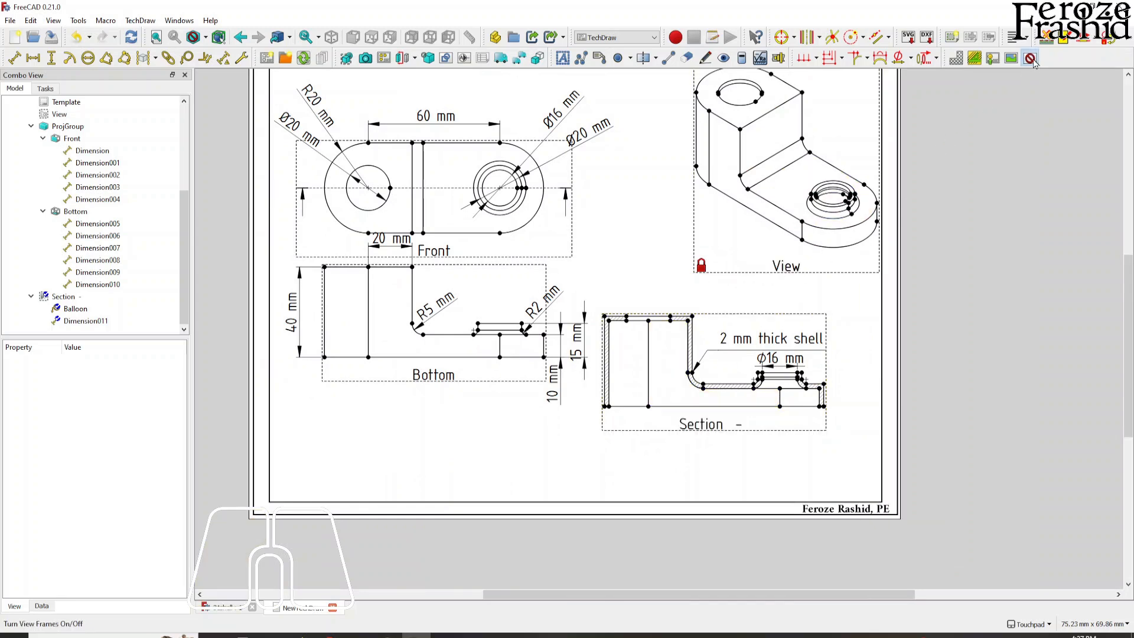
left_click(1030, 58)
scroll(711, 304, "down", 2)
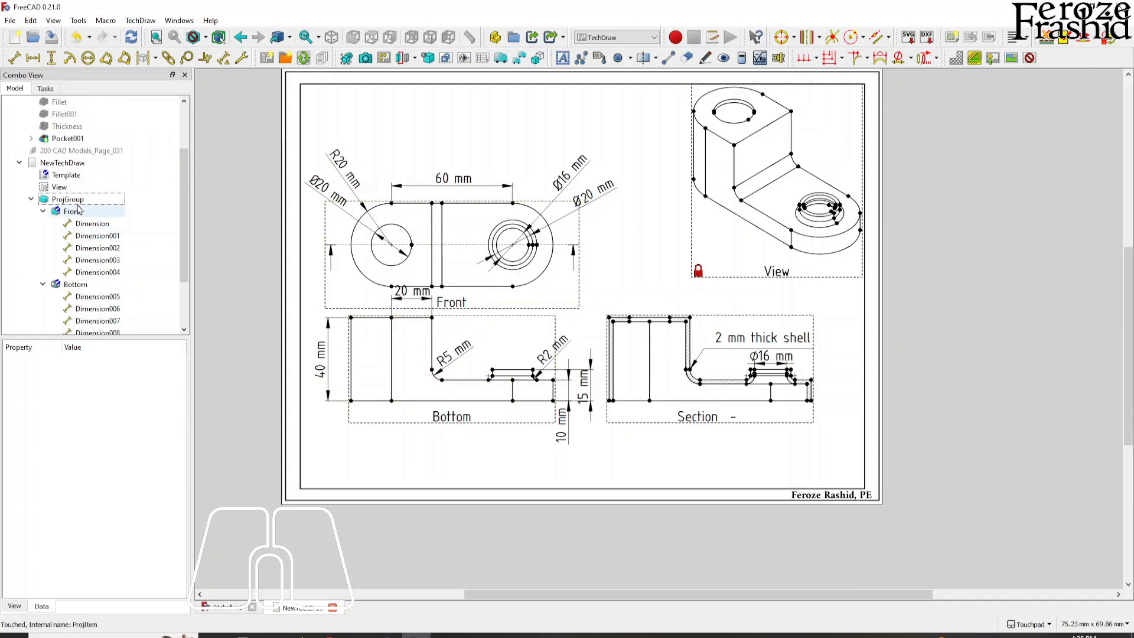
Set the projection group's Y spacing to 25 mm with automatic distribution kept on
double_click(67, 199)
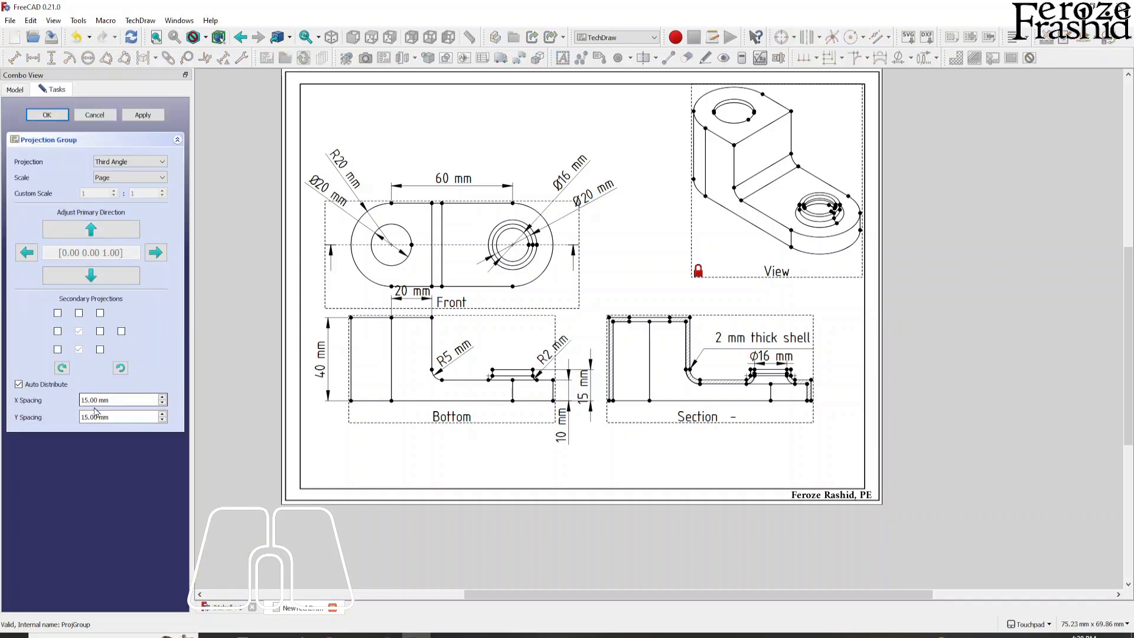
left_click_drag(86, 420, 77, 421)
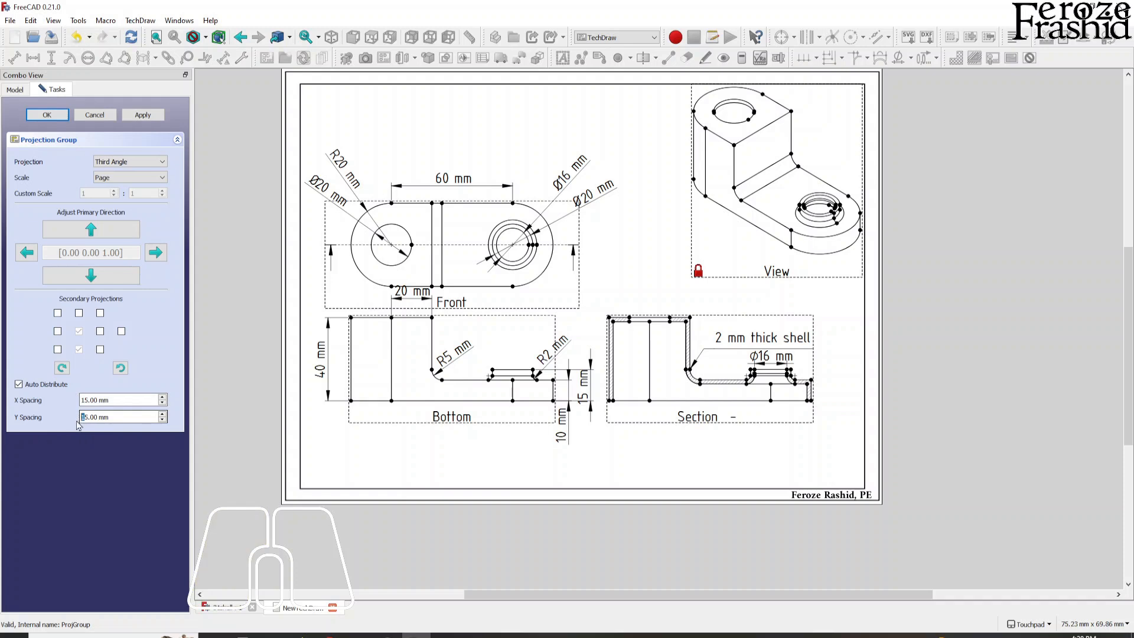
type("2")
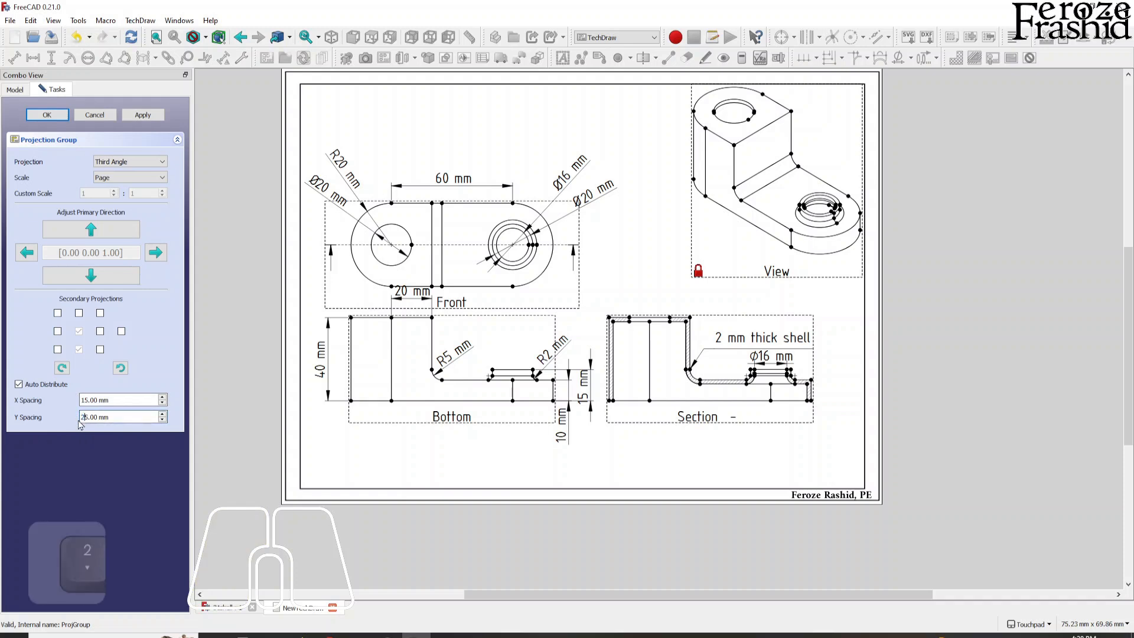
left_click(136, 116)
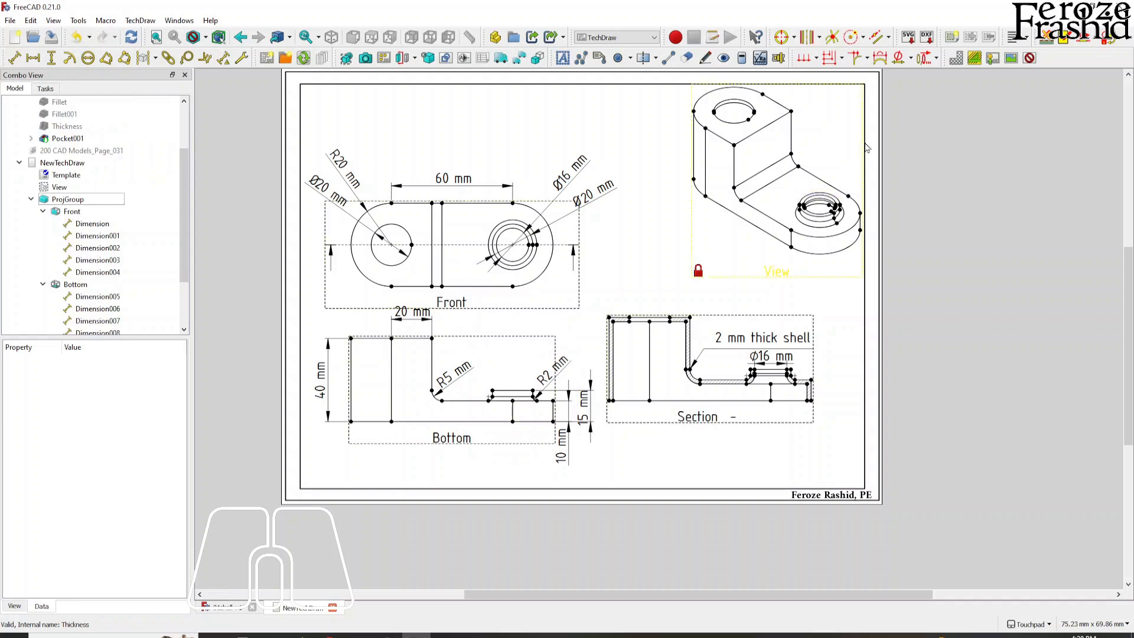
Refresh the page and move the projection group up until the Bottom view lines up with the section view
left_click_drag(462, 448, 462, 443)
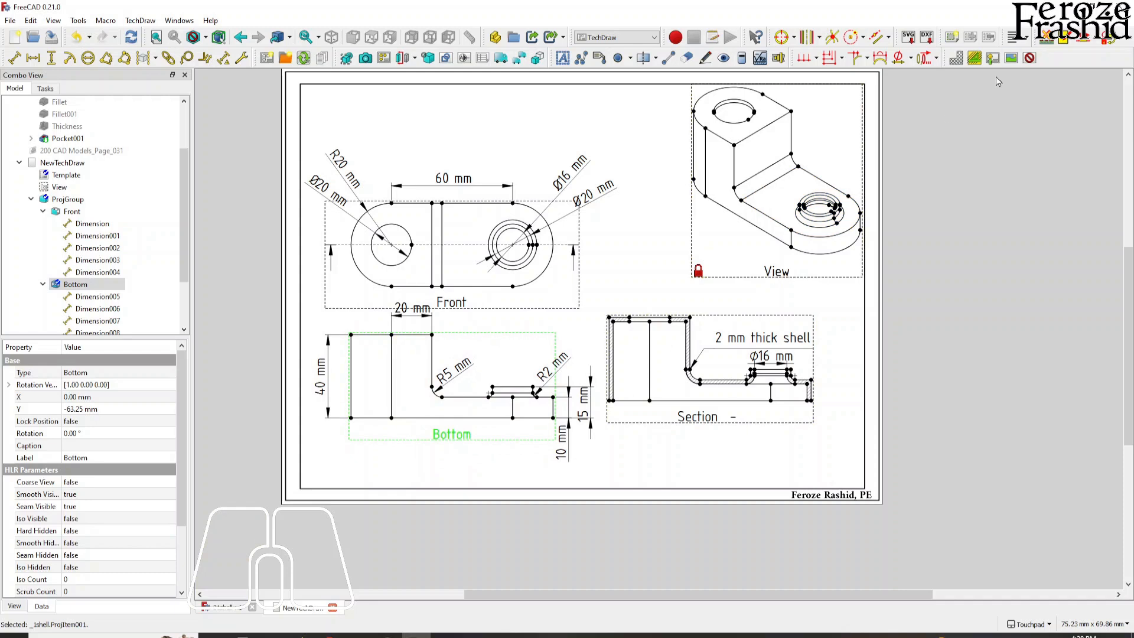
key("F5")
mouse_move(460, 308)
left_mouse_down()
mouse_move(468, 289)
mouse_move(511, 290)
left_mouse_up()
key("Left")
left_click_drag(509, 290, 469, 289)
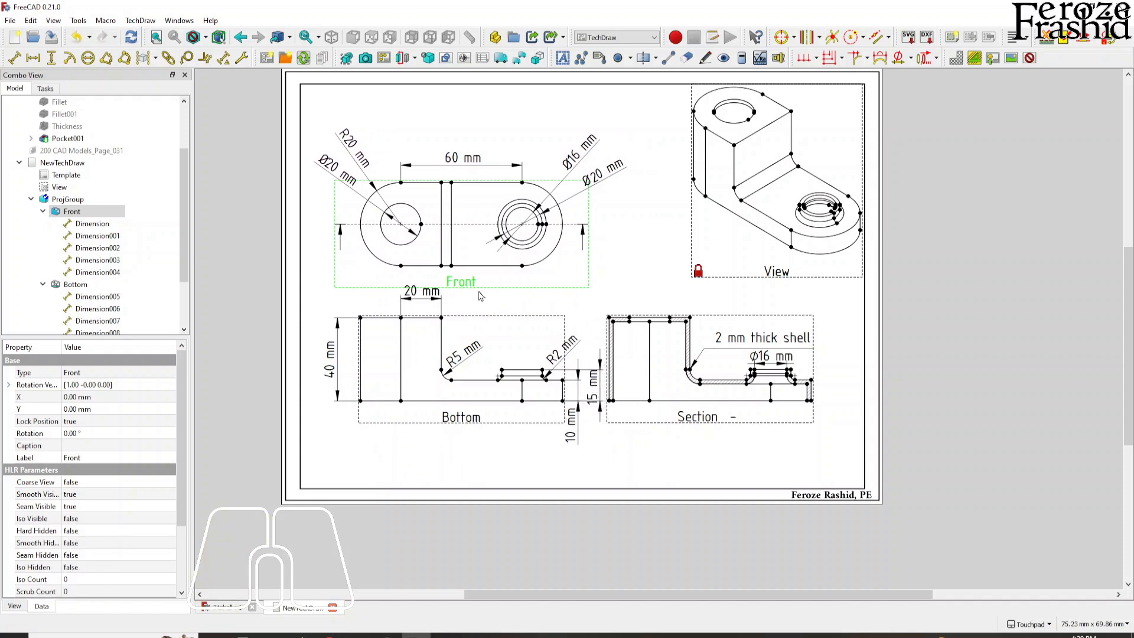
Turn off the view frames and review the arranged views and dimensions on the sheet
left_click(1030, 58)
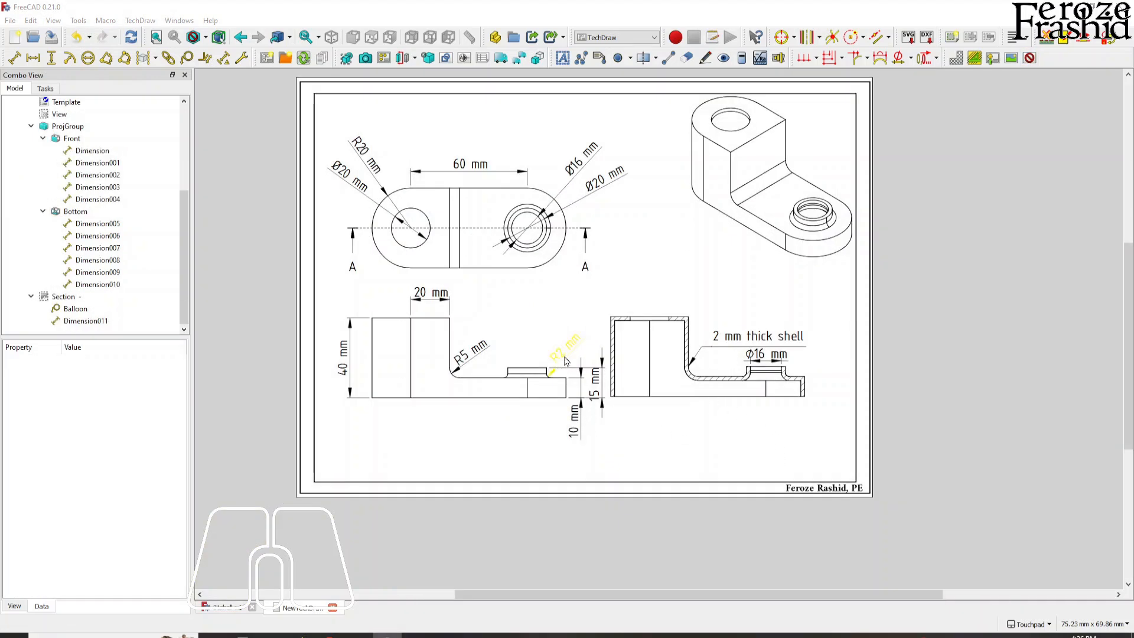
scroll(666, 435, "up", 1)
scroll(666, 435, "up", 1)
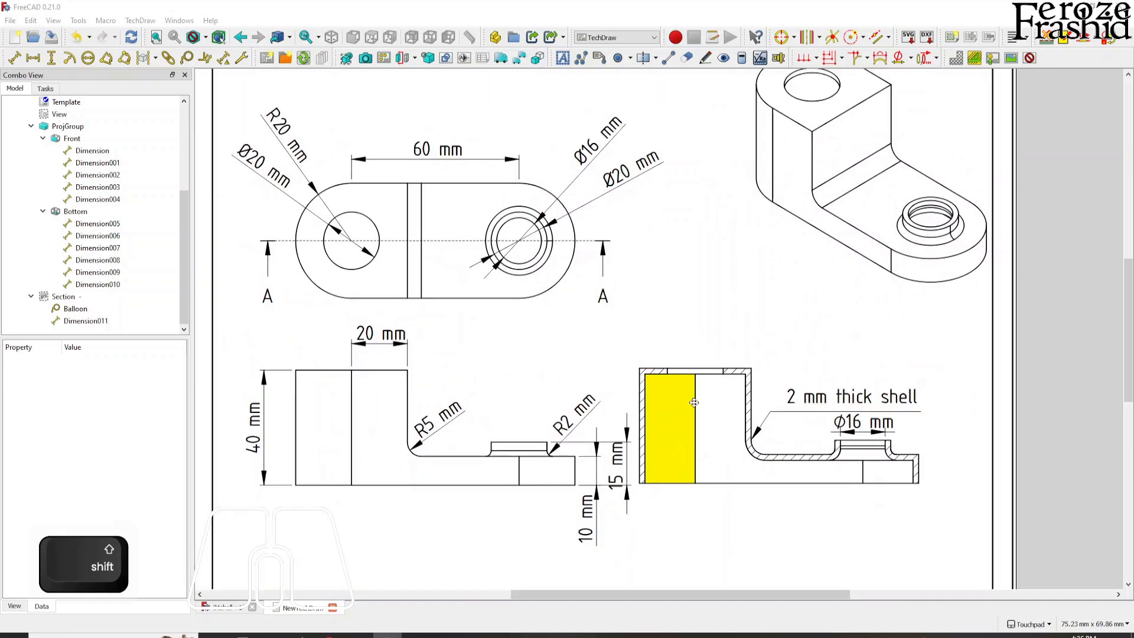
scroll(779, 388, "down", 1)
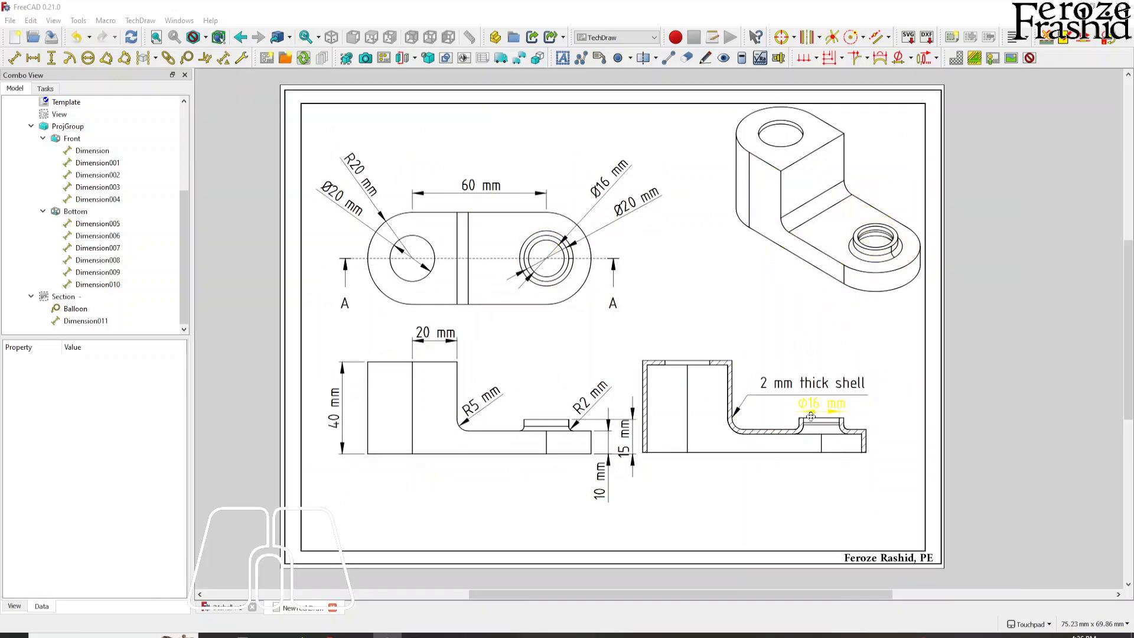
Turn the view frames back on and set the Front view's caption to "Top"
left_click(1030, 58)
left_click(491, 332)
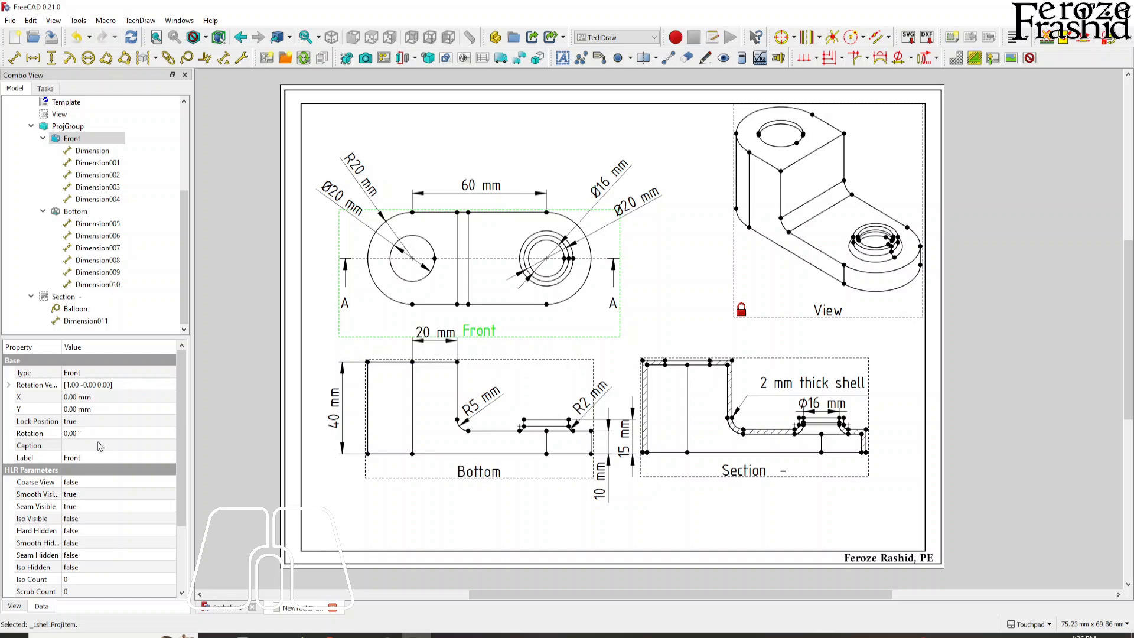
left_click(68, 445)
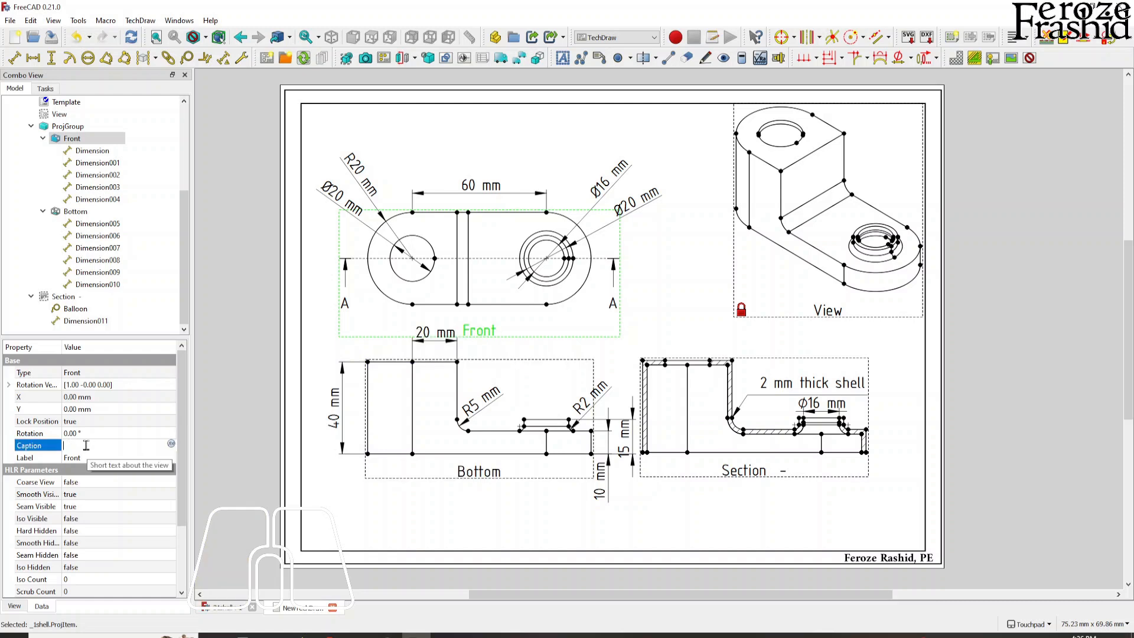
type("Top")
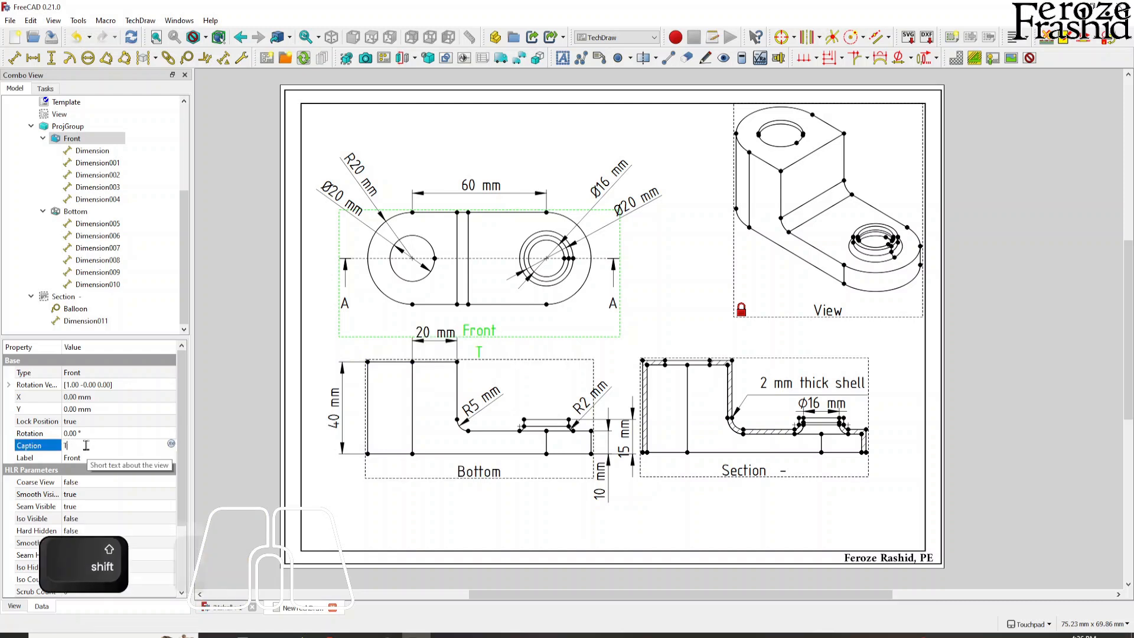
key("Return")
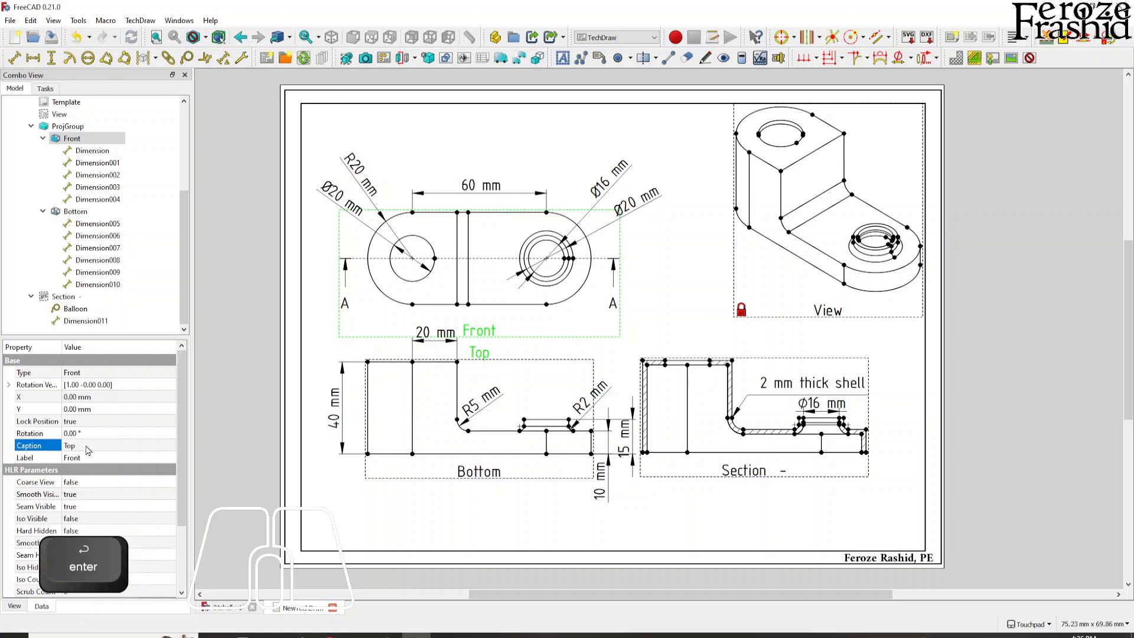
Set the Bottom view's caption to "Side"
left_click(482, 472)
left_click(93, 445)
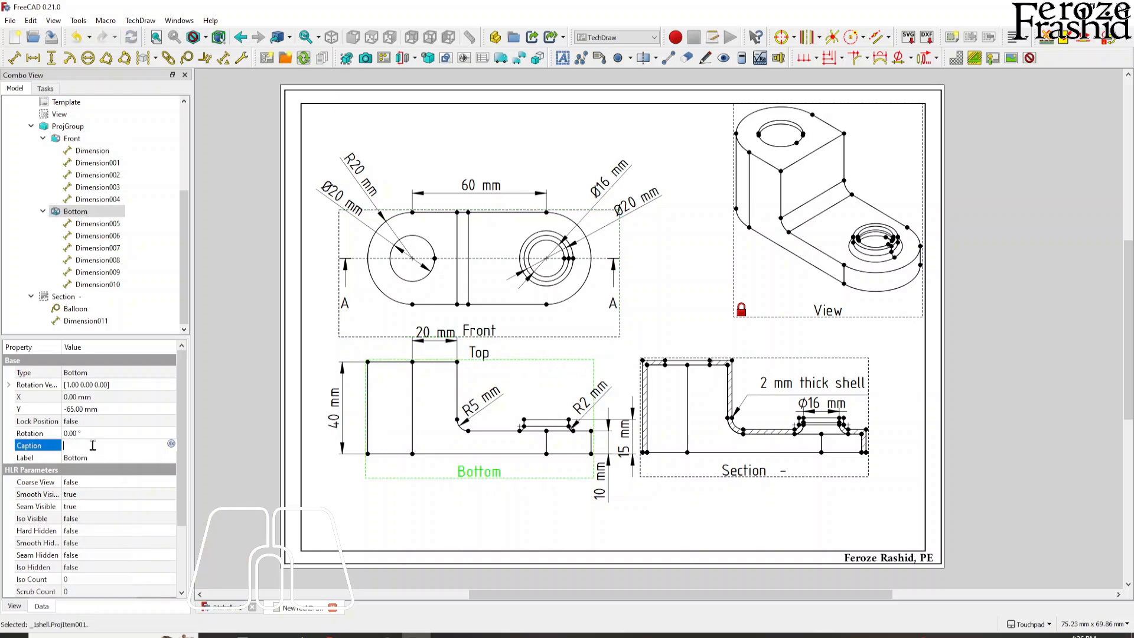
type("Side")
key("Return")
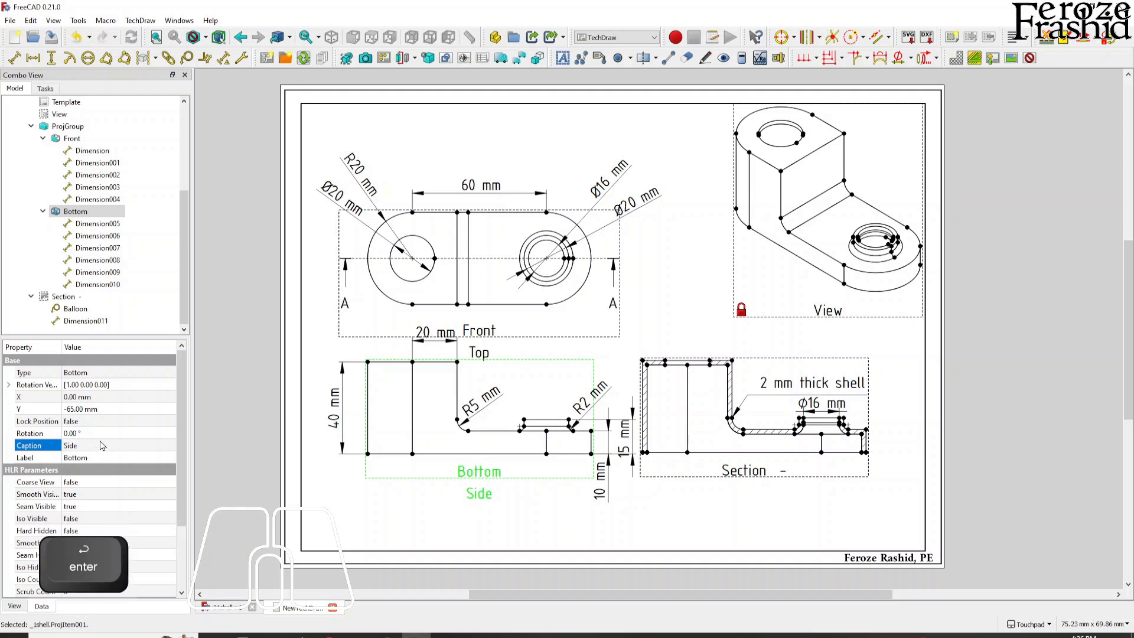
Try re-entering A as the section symbol of the section view
left_click(731, 472)
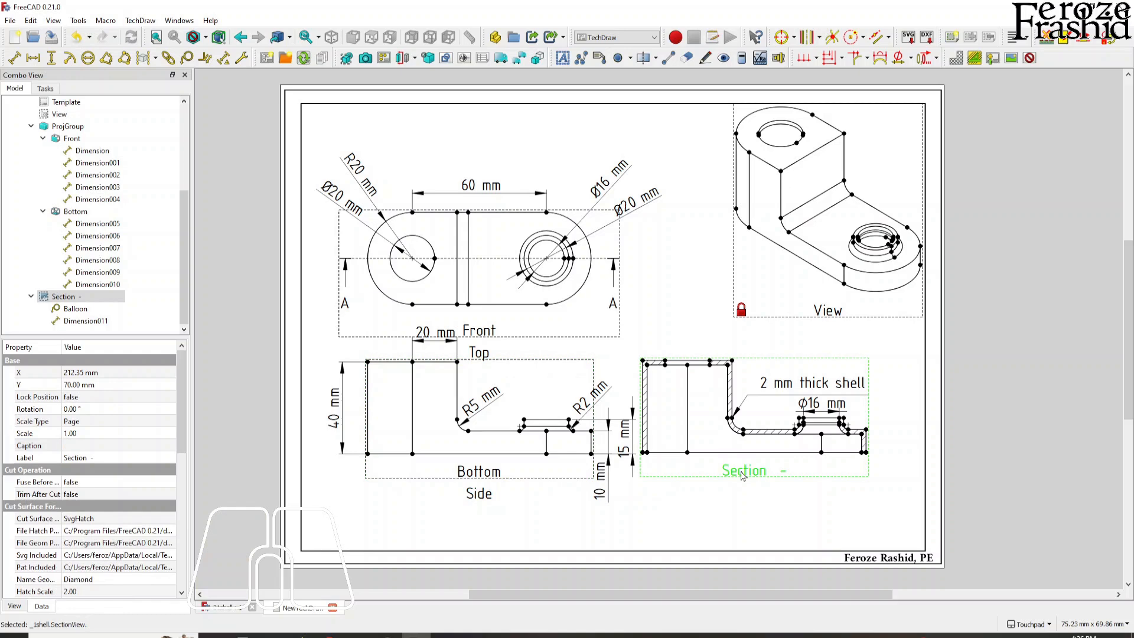
scroll(79, 447, "down", 4)
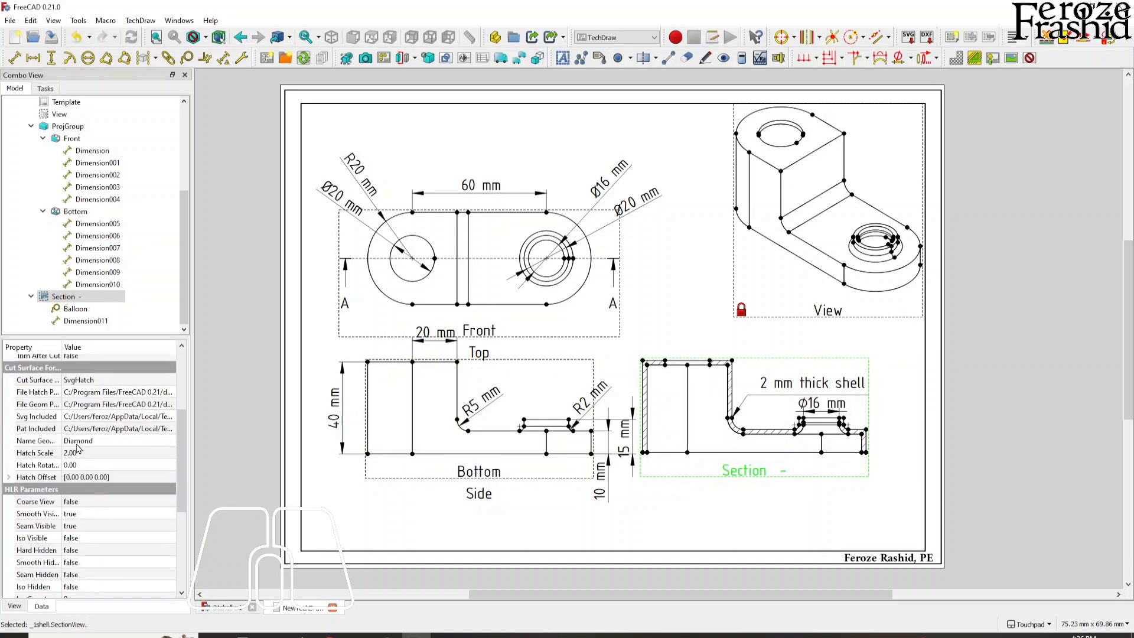
scroll(98, 417, "up", 2)
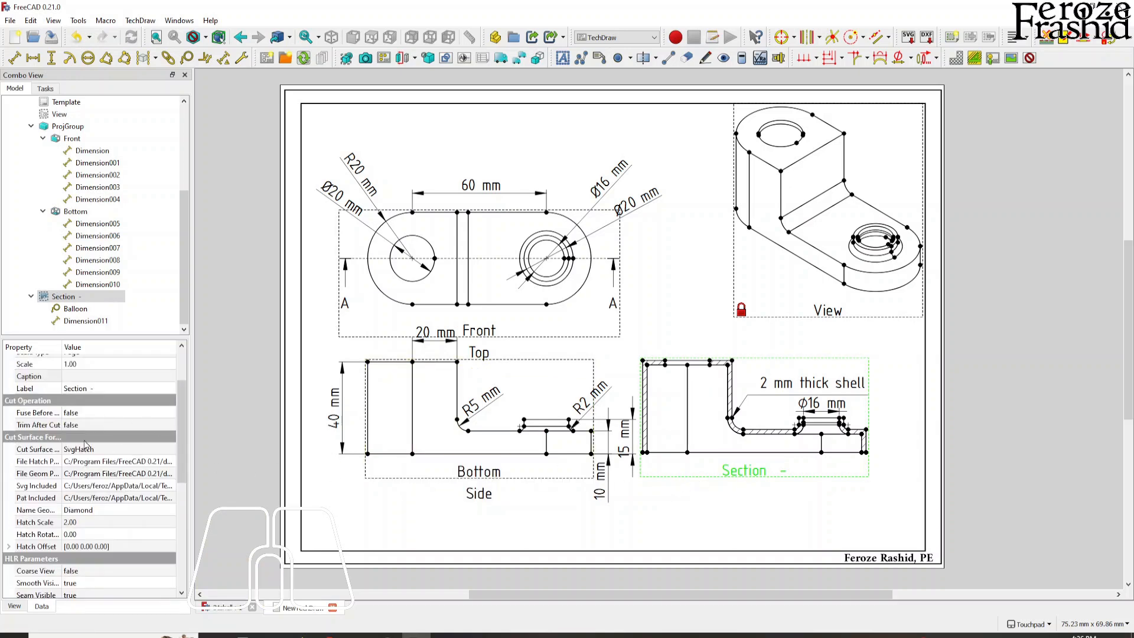
scroll(83, 444, "down", 7)
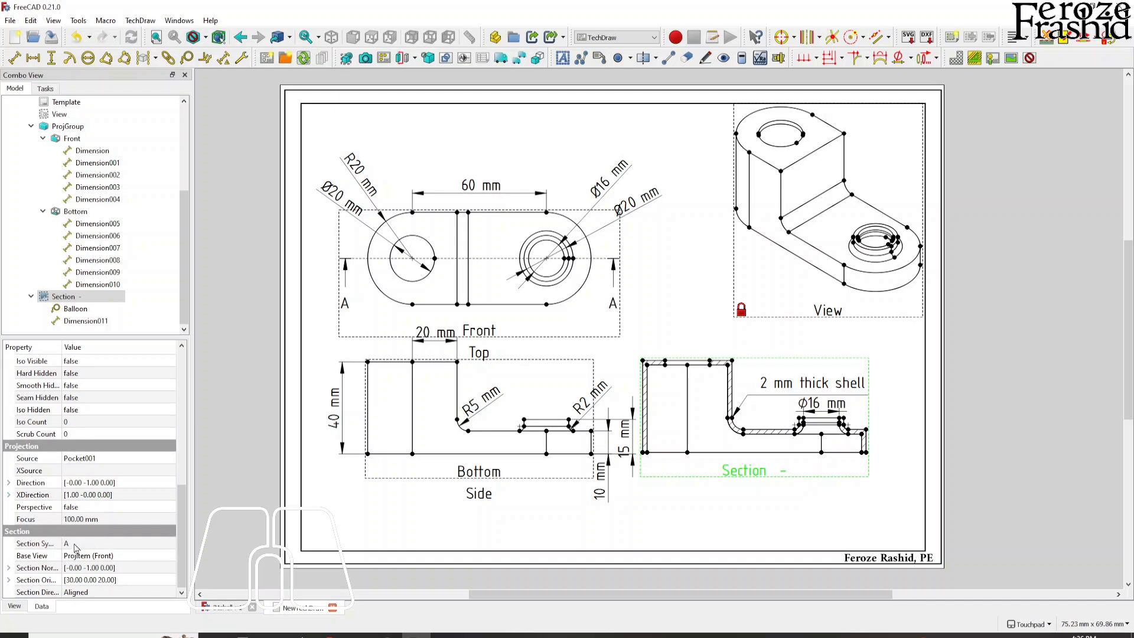
left_click(75, 543)
key("Return")
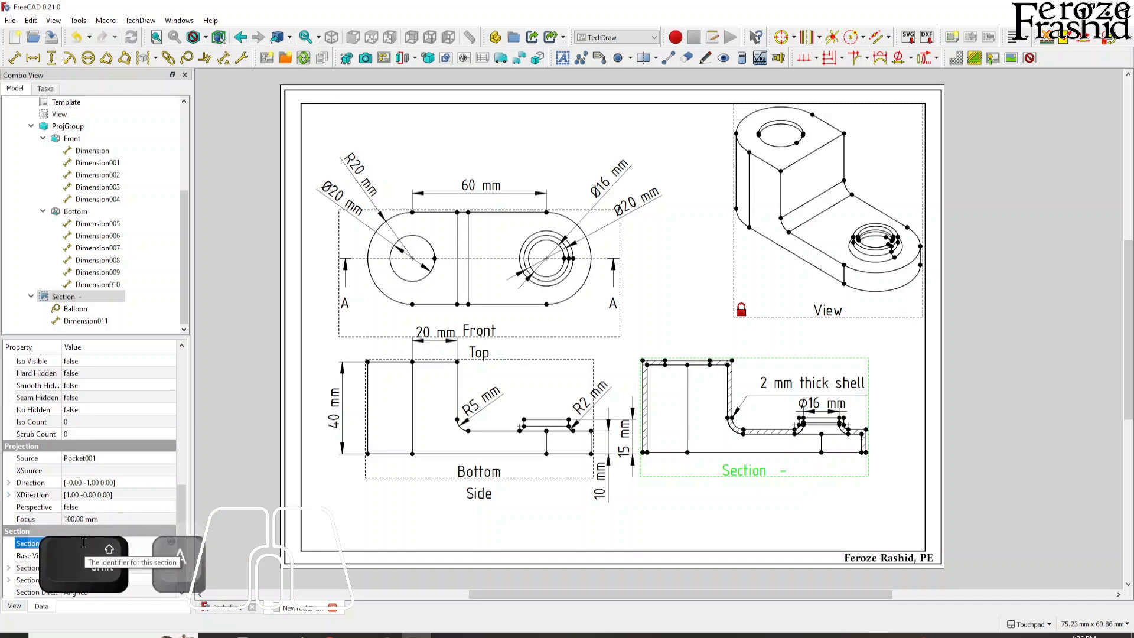
left_click(241, 549)
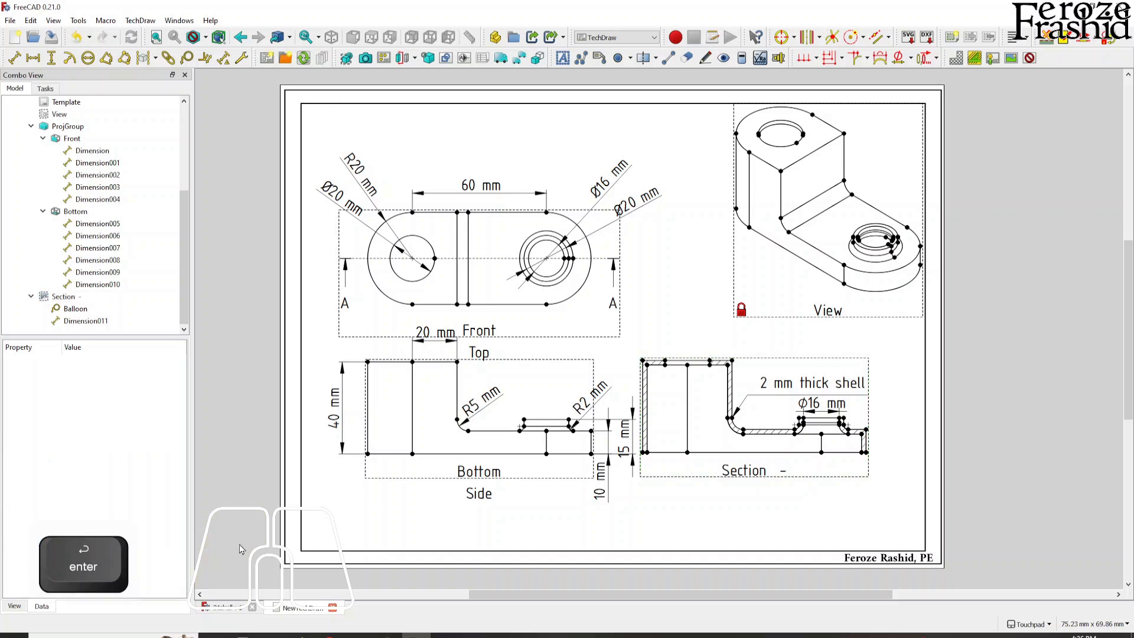
Clear the section symbol of the section view
left_click(776, 463)
scroll(116, 548, "down", 2)
double_click(88, 543)
key("BackSpace")
left_click(222, 544)
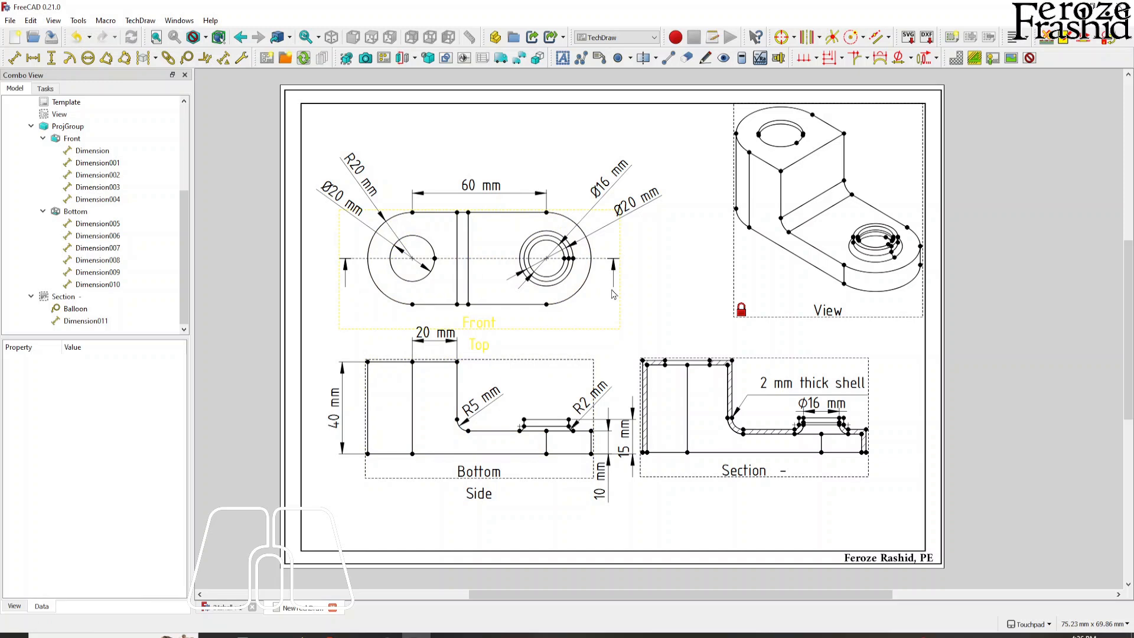
Set the section view's empty section symbol to A
left_click(751, 465)
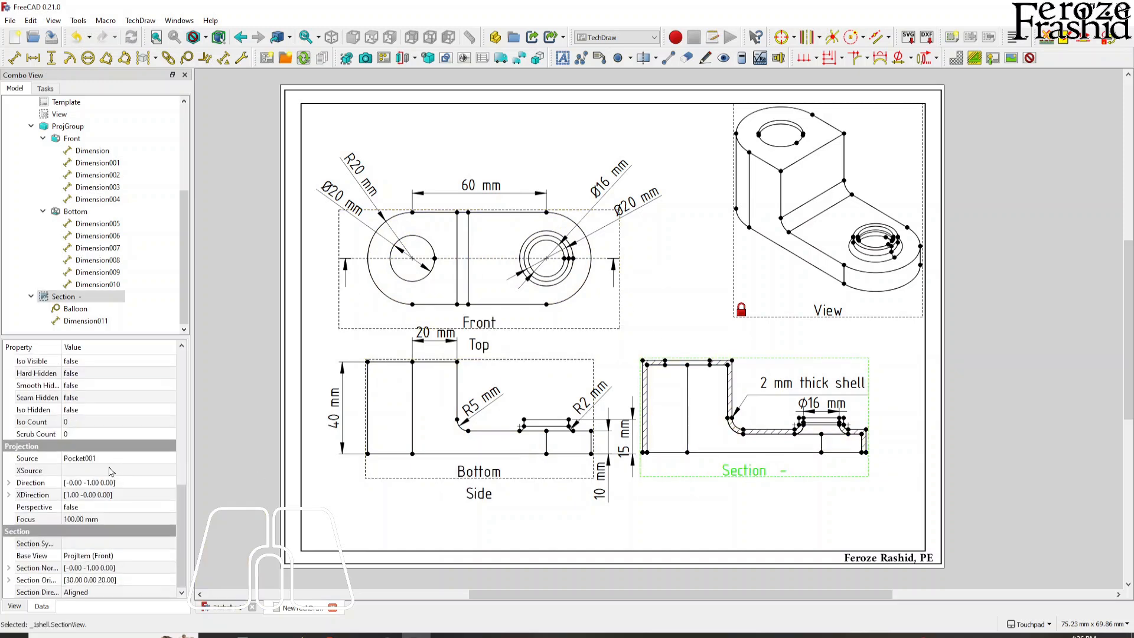
left_click(63, 543)
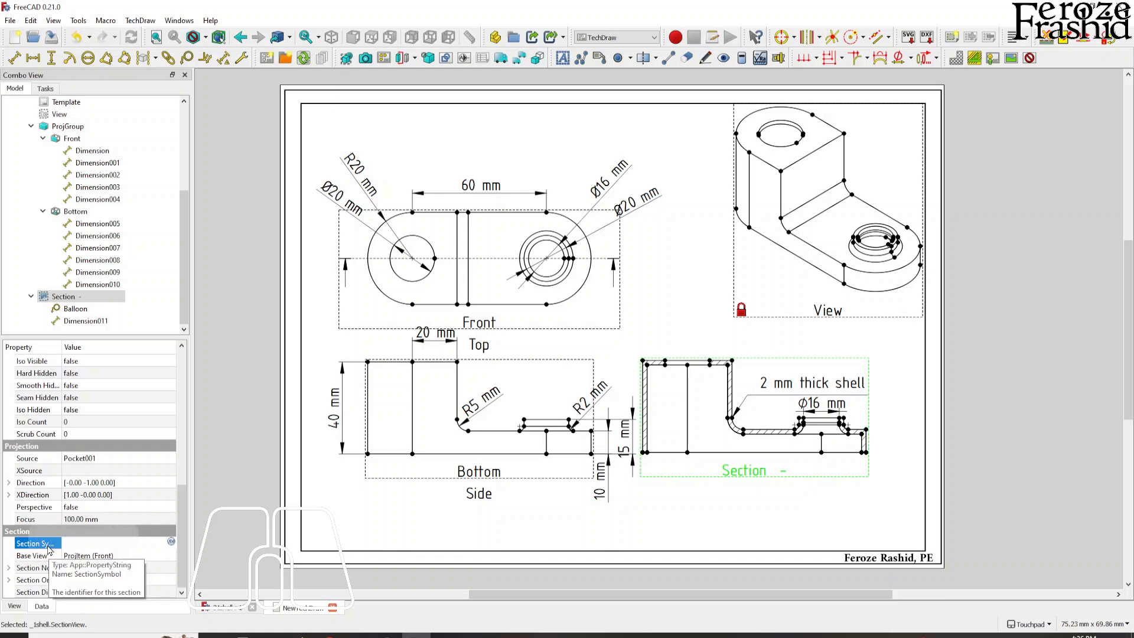
type("A")
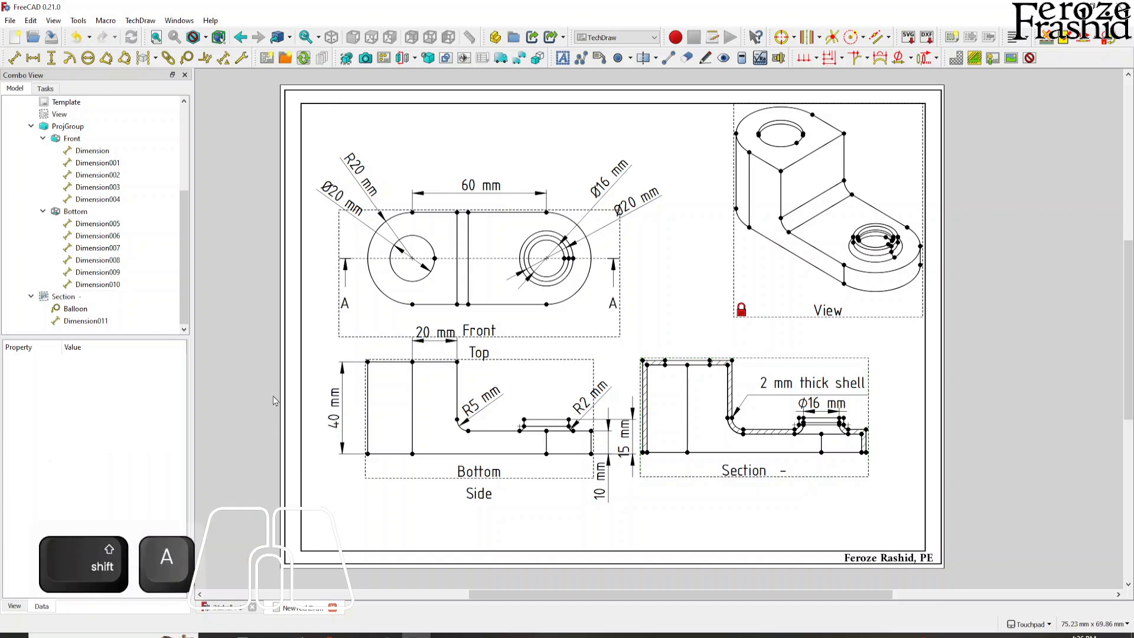
Set the section view's caption to "Section A-A"
left_click(744, 468)
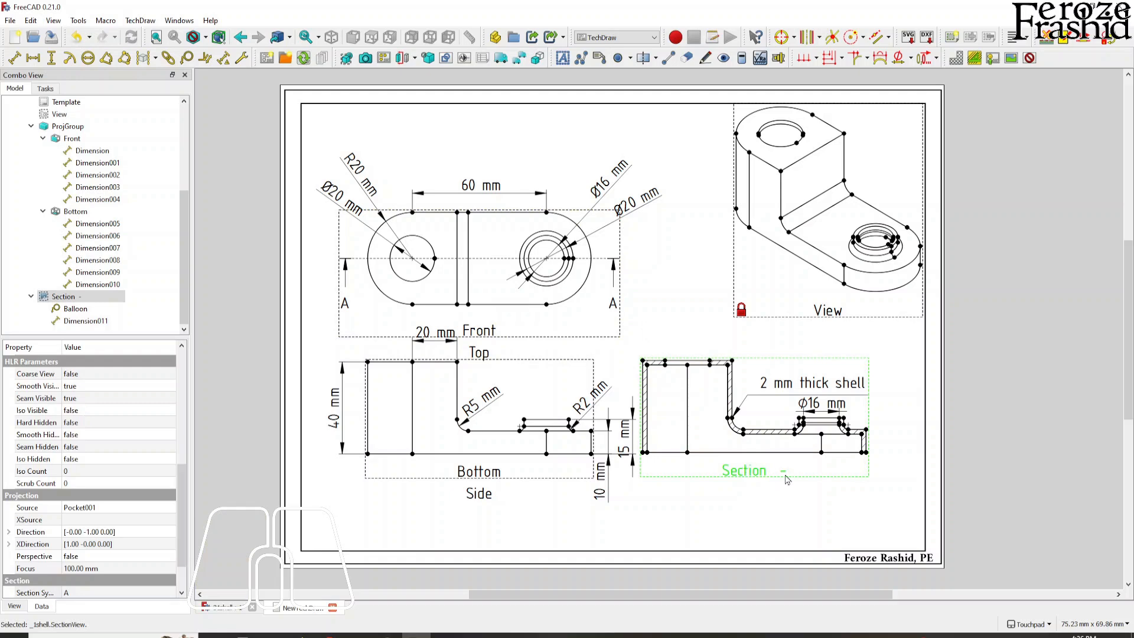
scroll(75, 451, "up", 10)
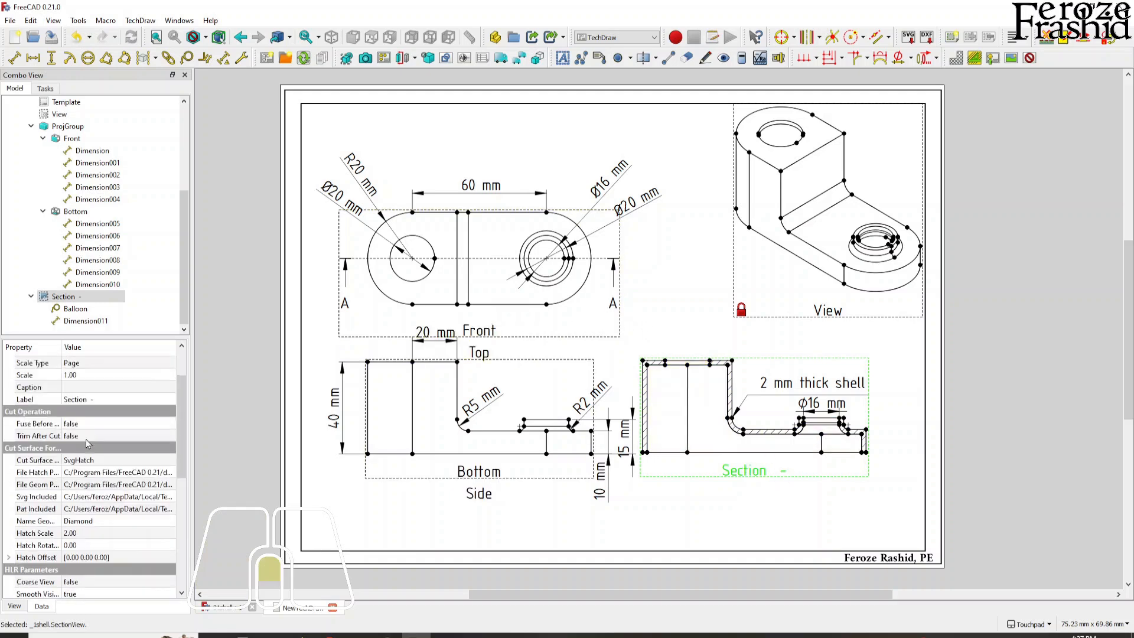
left_click(73, 446)
type("Section")
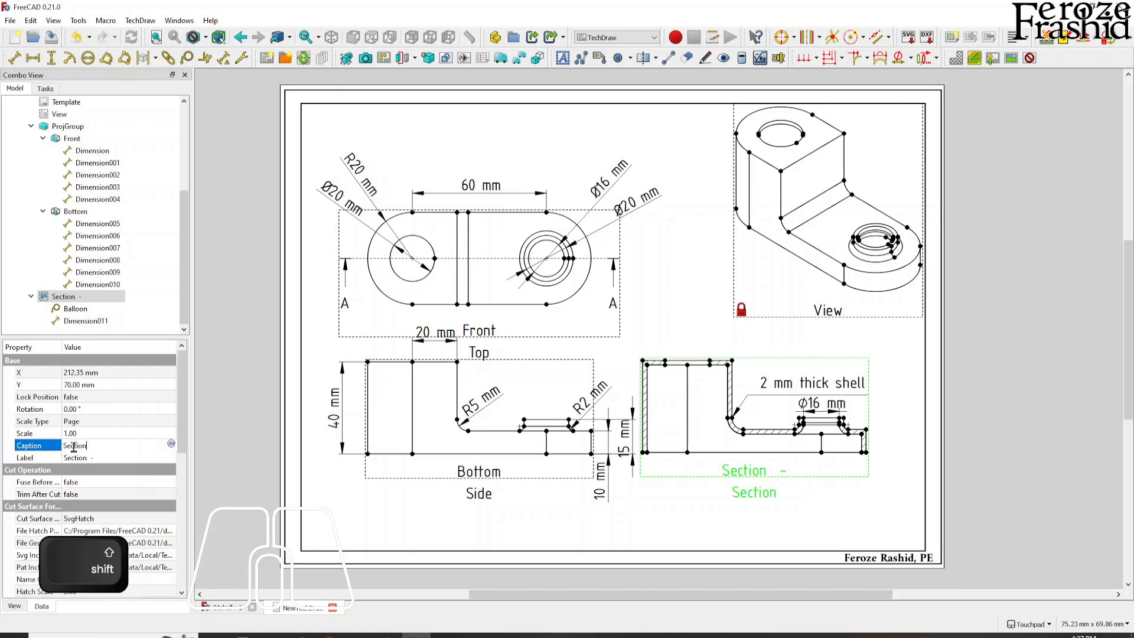
type(" A-A")
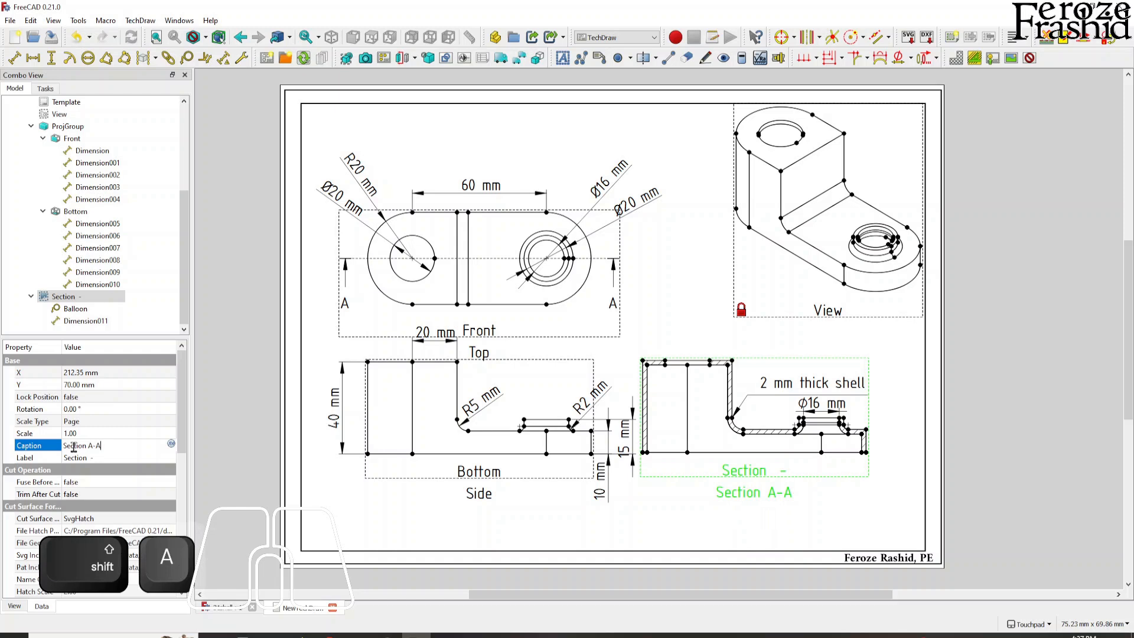
key("shift+Left")
key("shift+Left")
key("shift+Left")
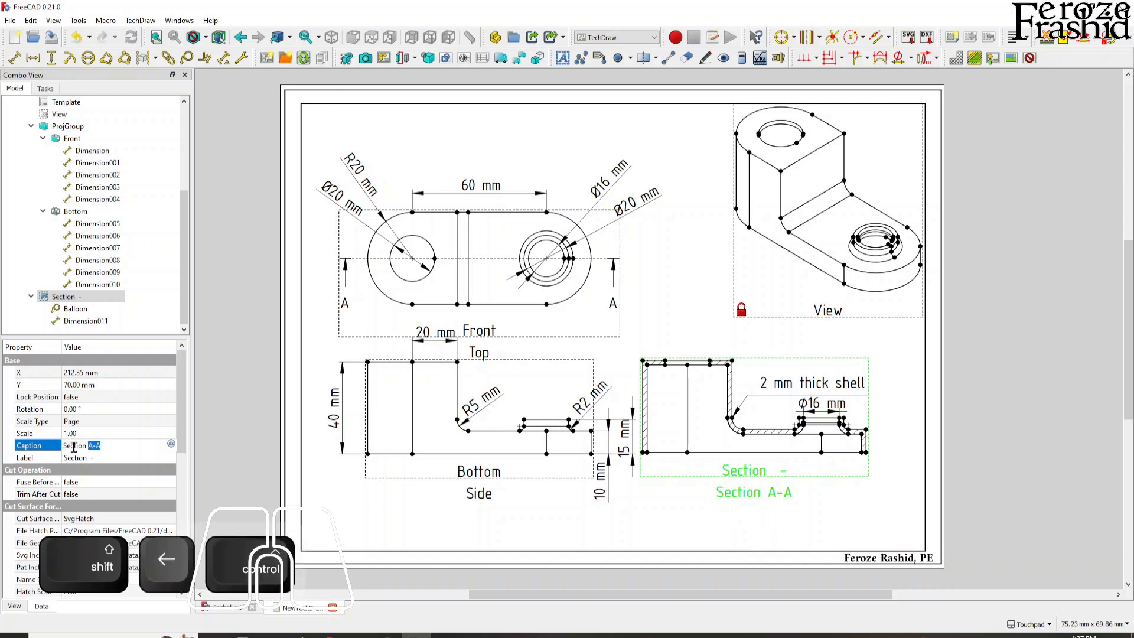
key("ctrl+v")
key("ctrl+z")
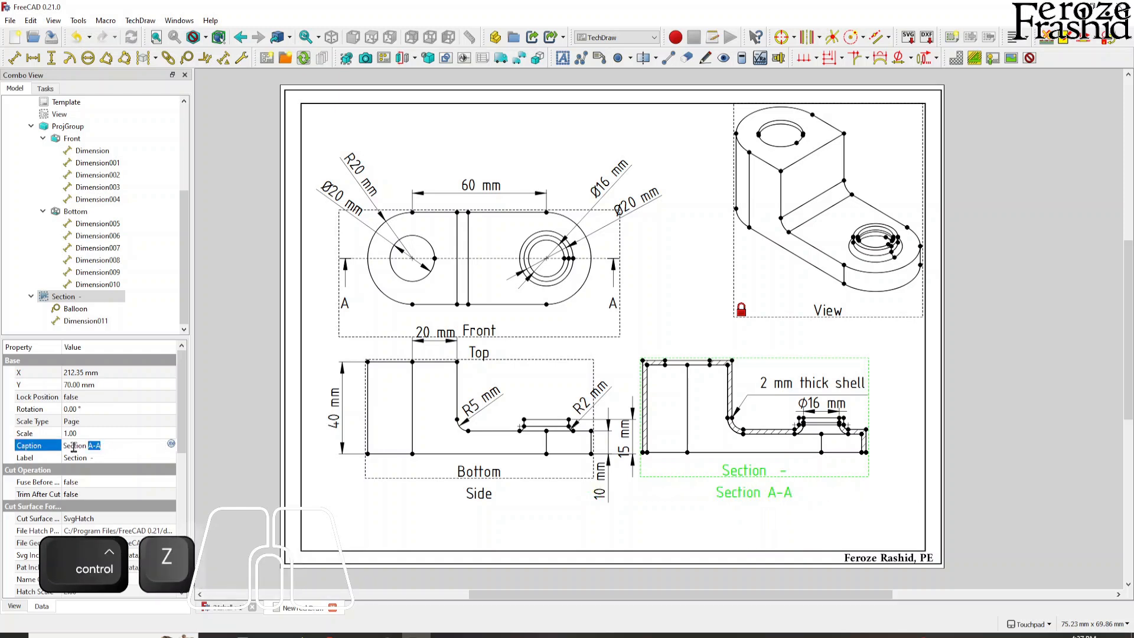
key("Return")
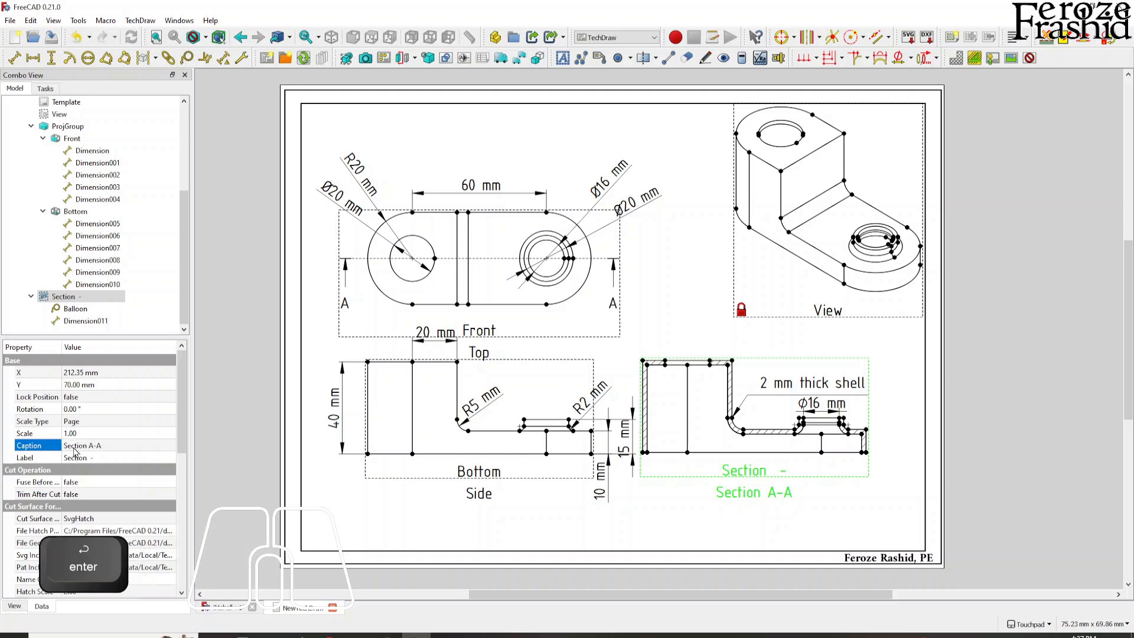
Complete the section view's label with A-A so that it reads "Section A-A"
left_click(99, 459)
left_click(93, 459)
type("A-A")
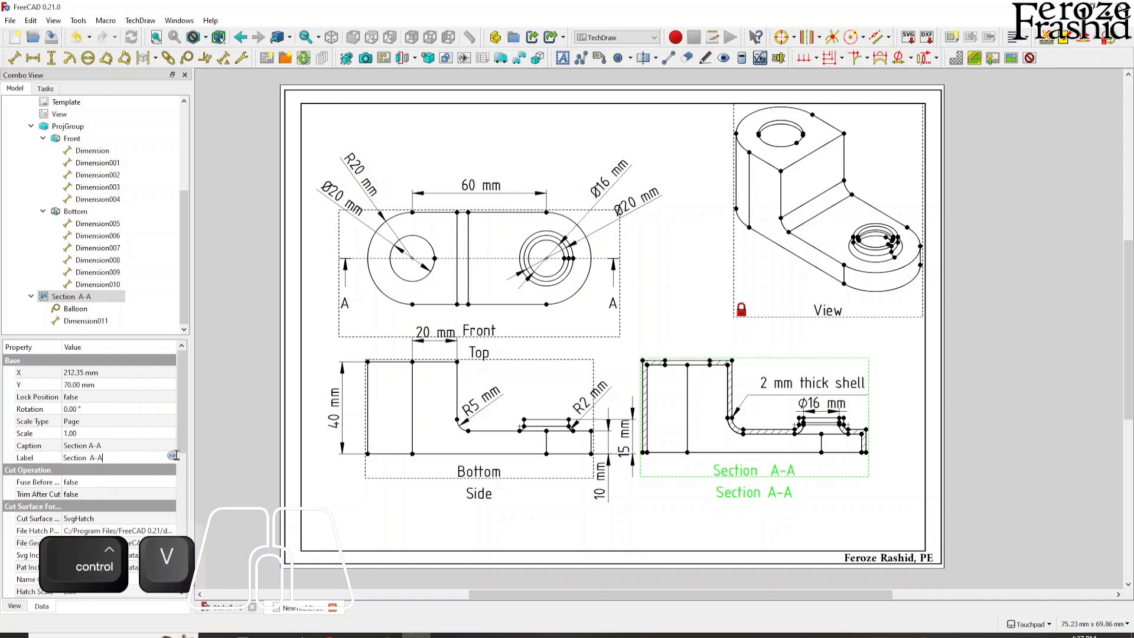
key("Return")
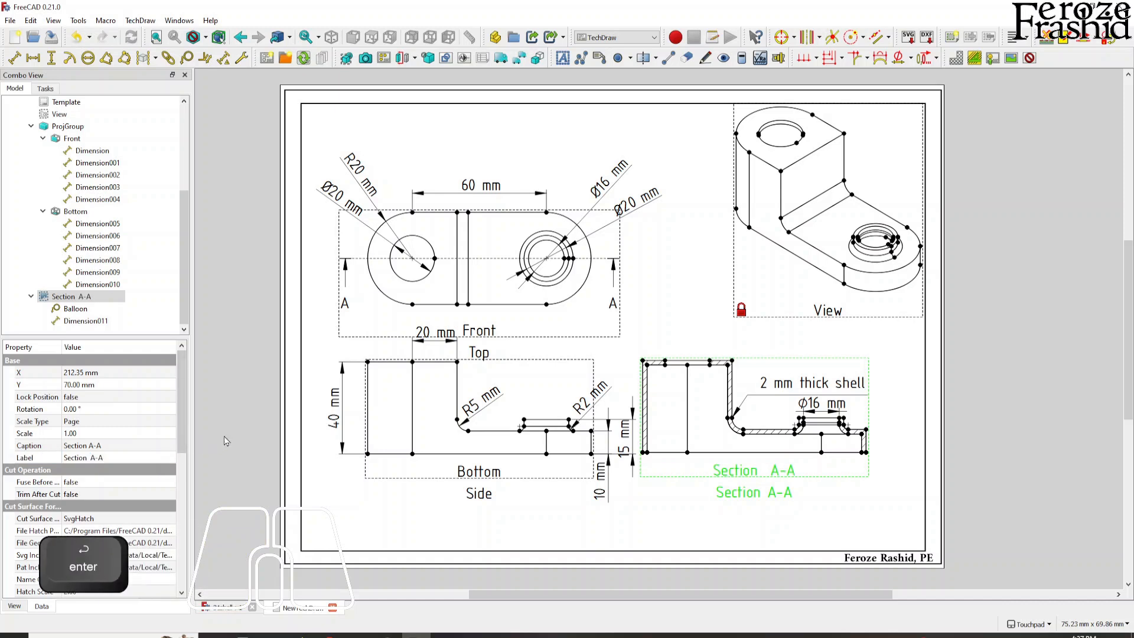
left_click(225, 441)
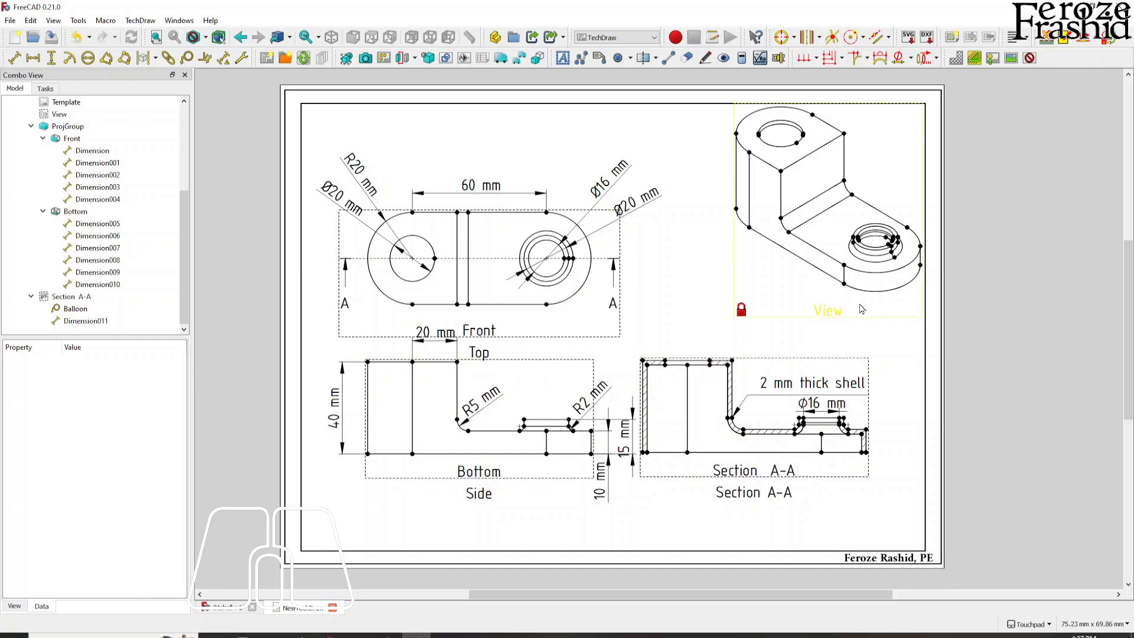
Set the isometric view's caption to "3D View"
left_click(830, 311)
left_click(82, 446)
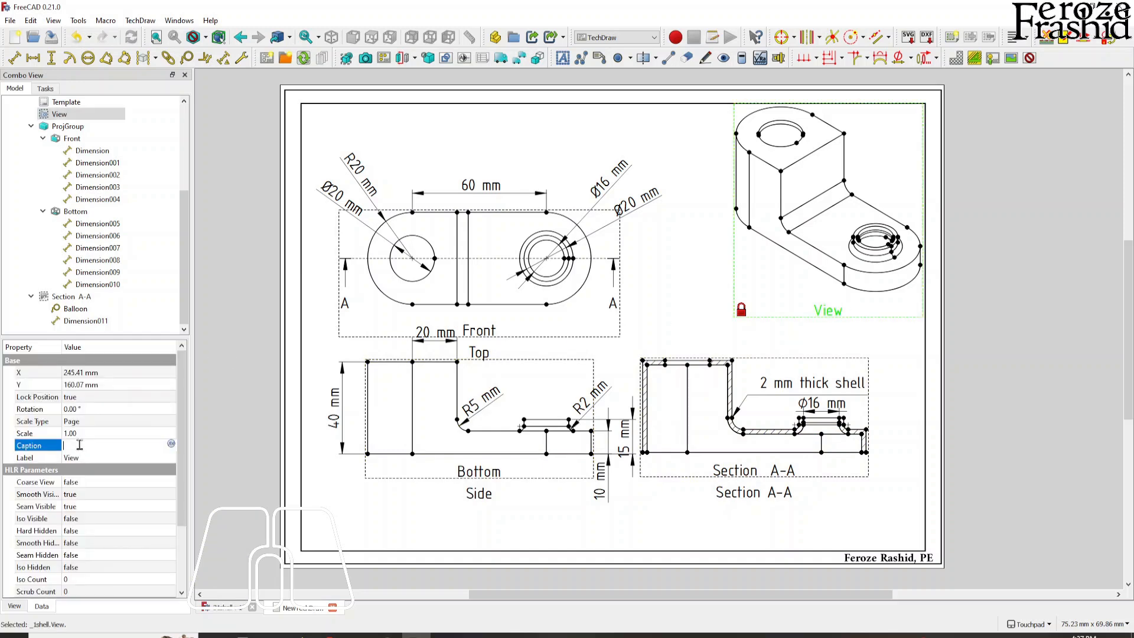
type("3D")
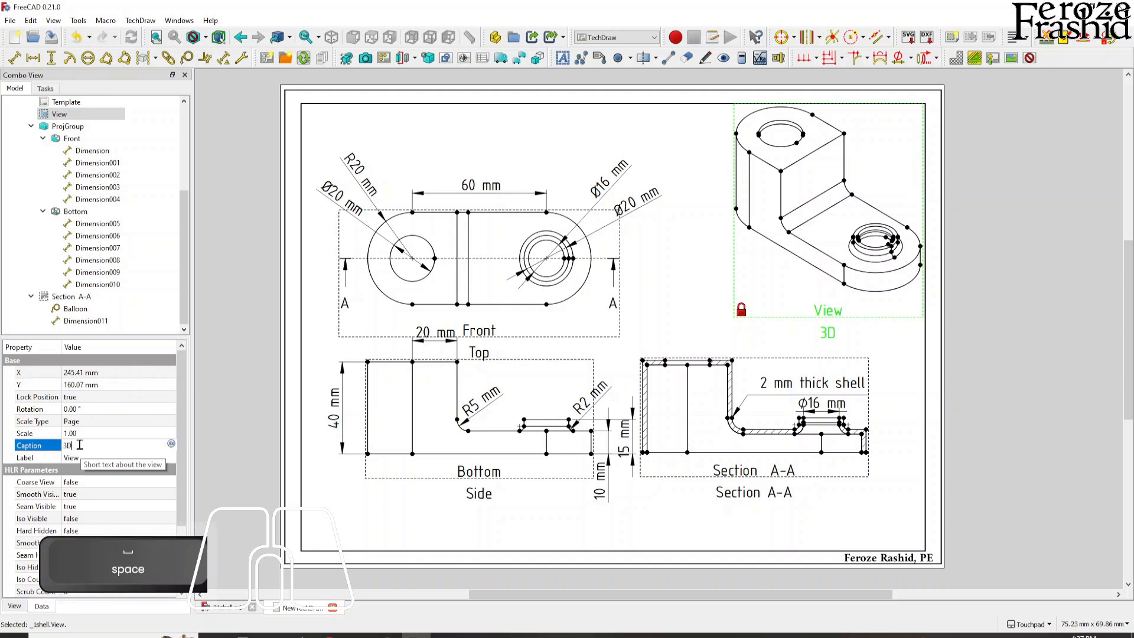
type(" Vide")
key("BackSpace")
key("BackSpace")
type("ew")
key("Return")
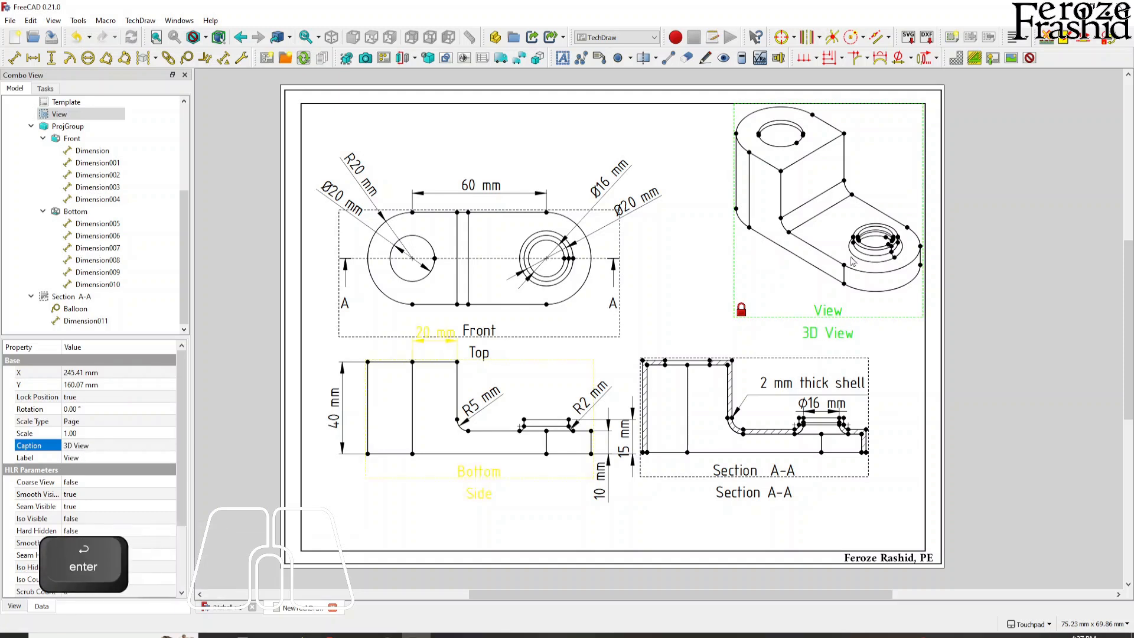
Turn off the view frames, trying the page's Toggle Frames command as well and leaving the frames off
left_click(1029, 57)
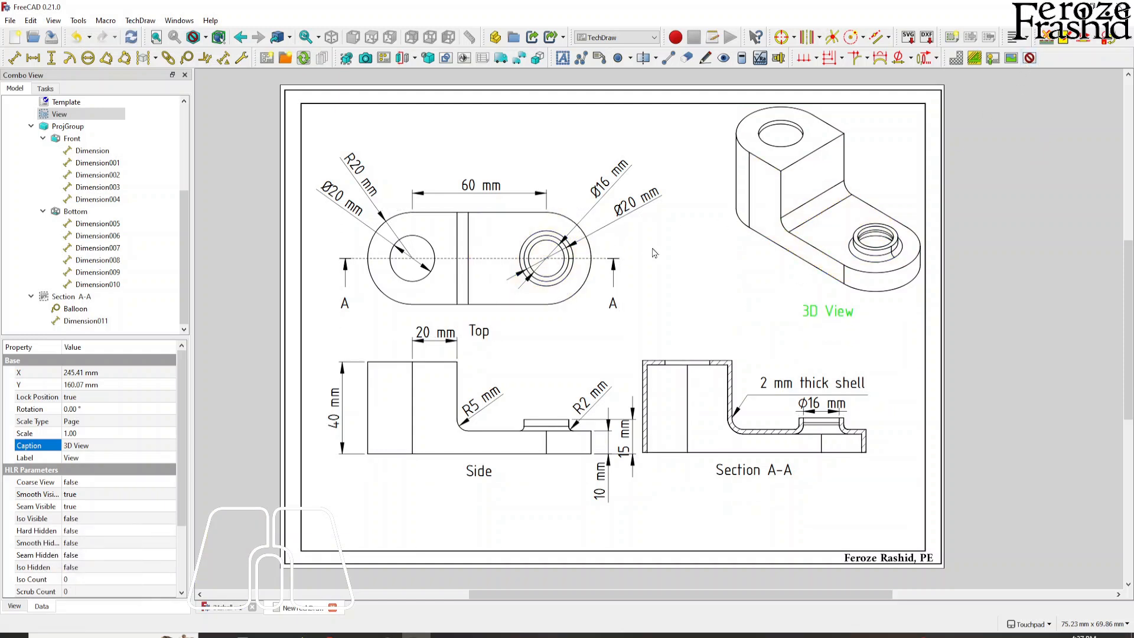
right_click(654, 252)
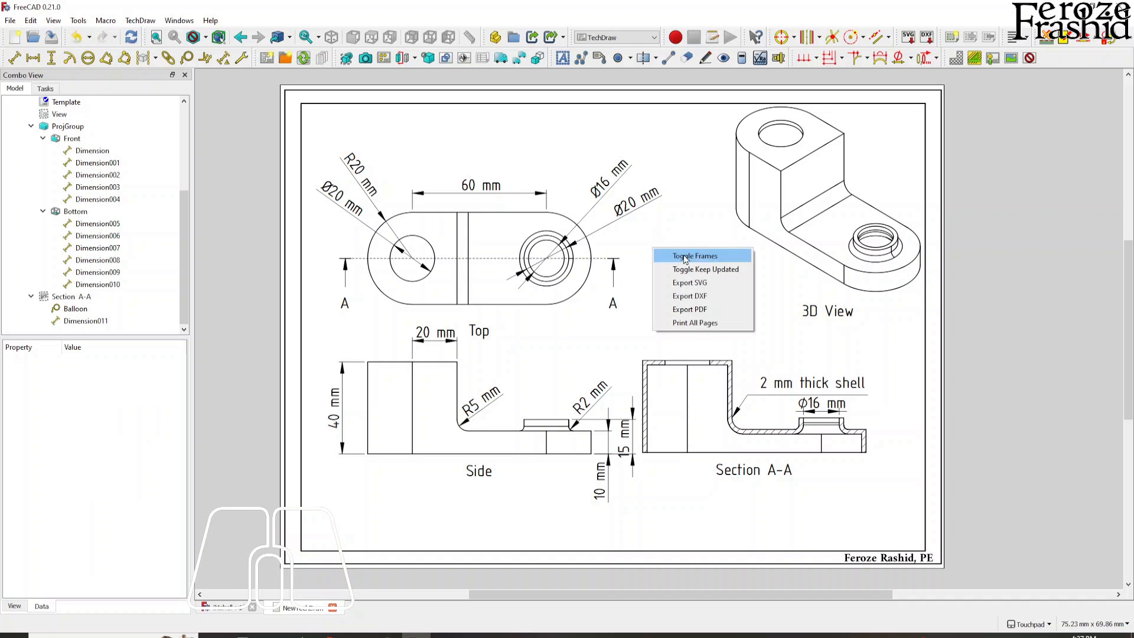
left_click(685, 256)
right_click(664, 229)
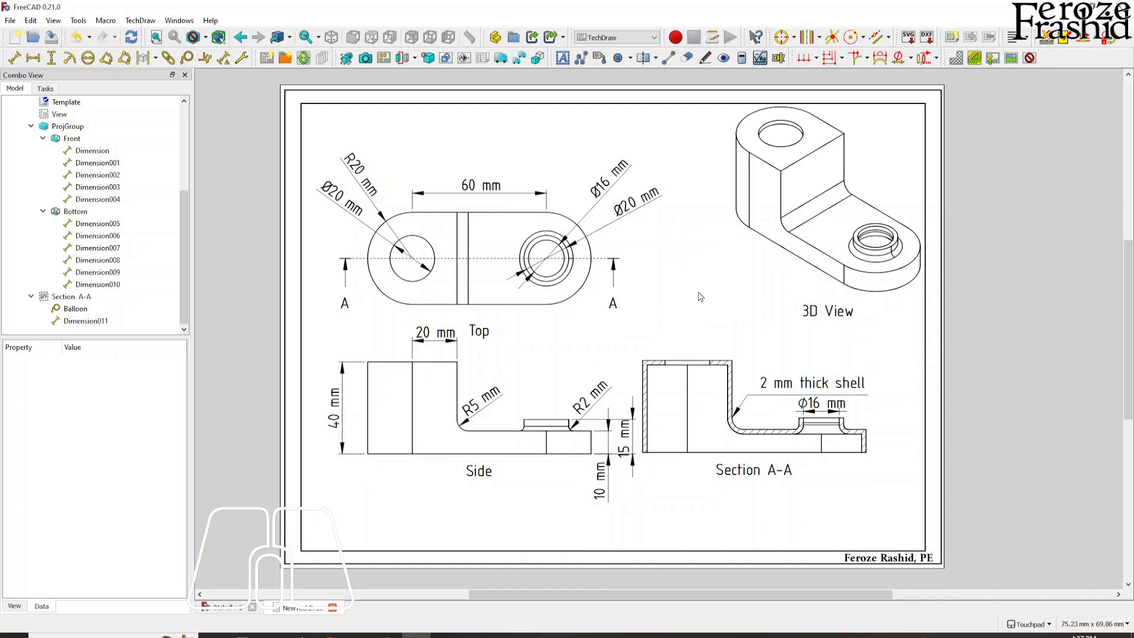
scroll(685, 319, "down", 2)
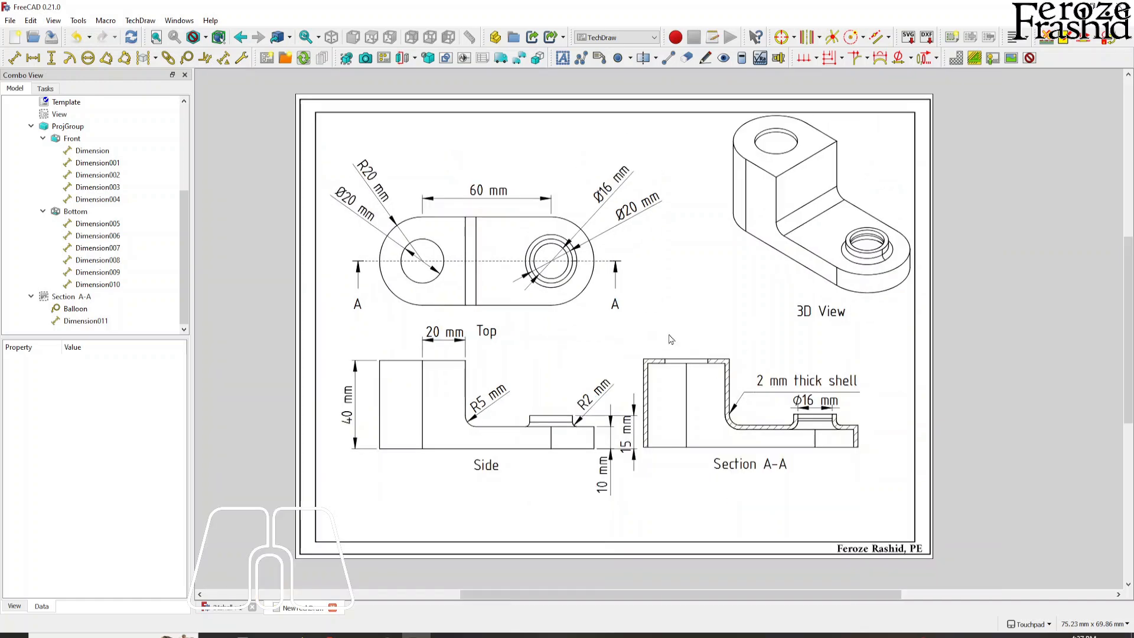
scroll(680, 320, "down", 2)
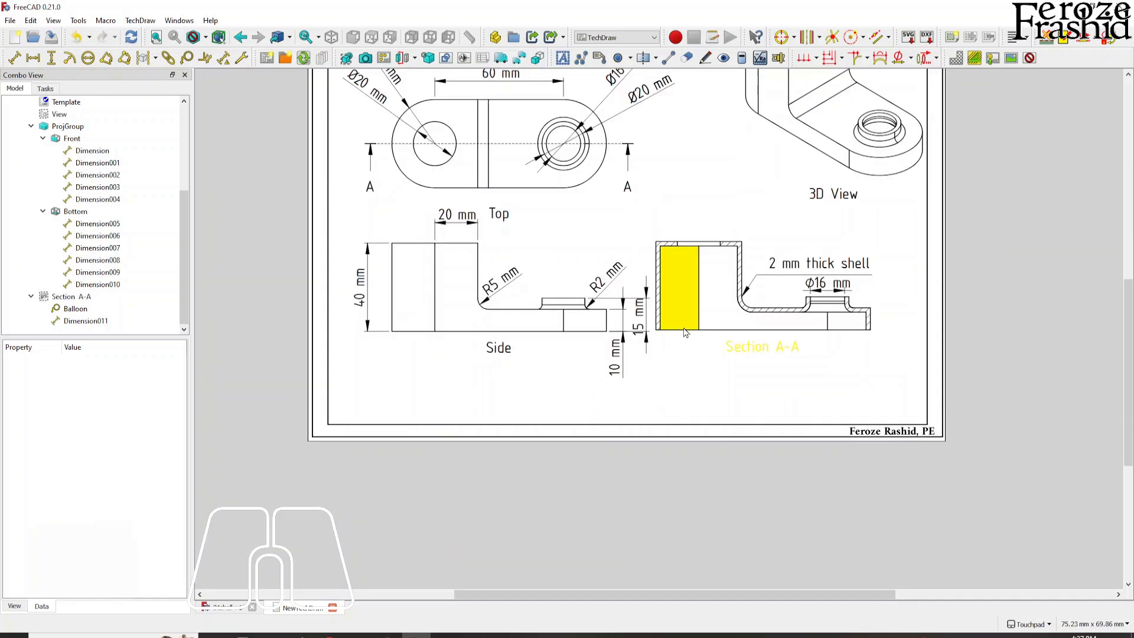
key("shift")
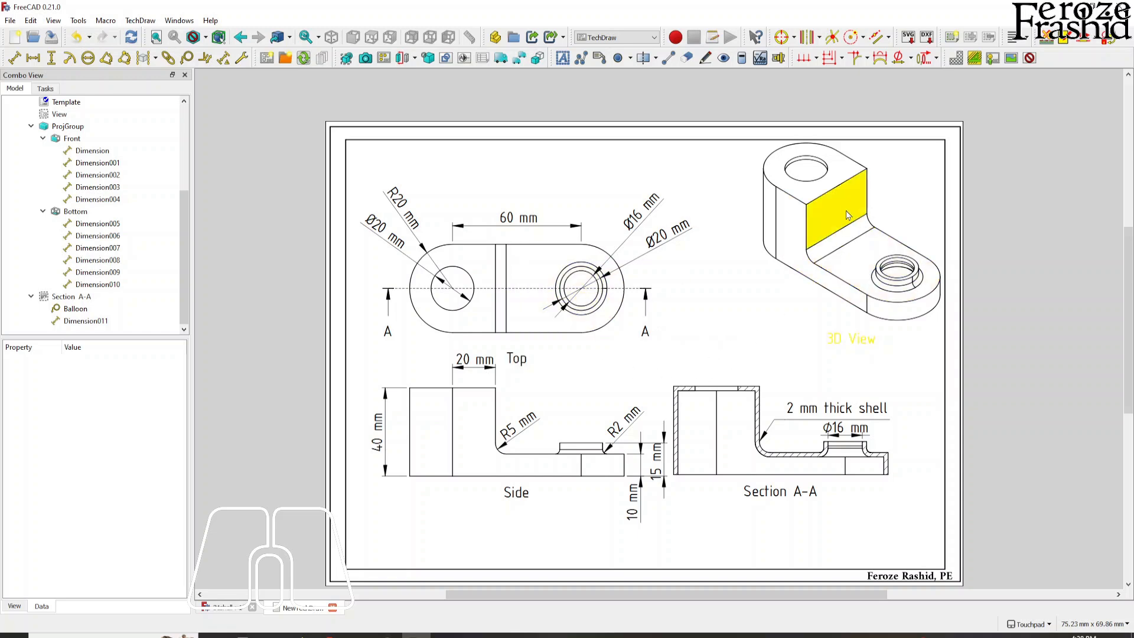
scroll(733, 360, "up", 1)
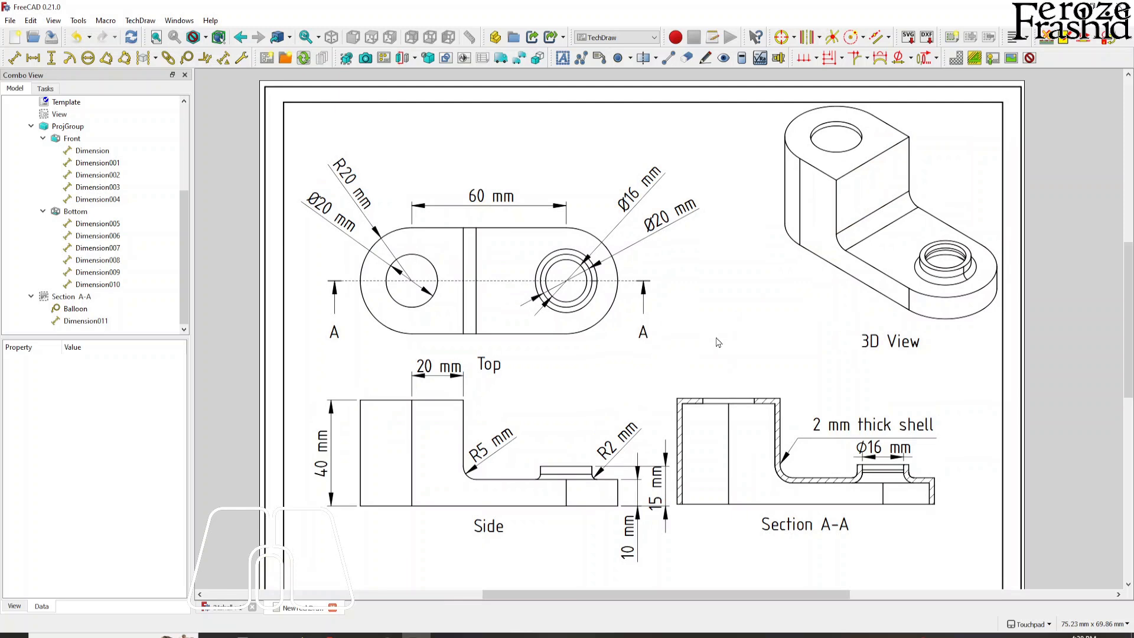